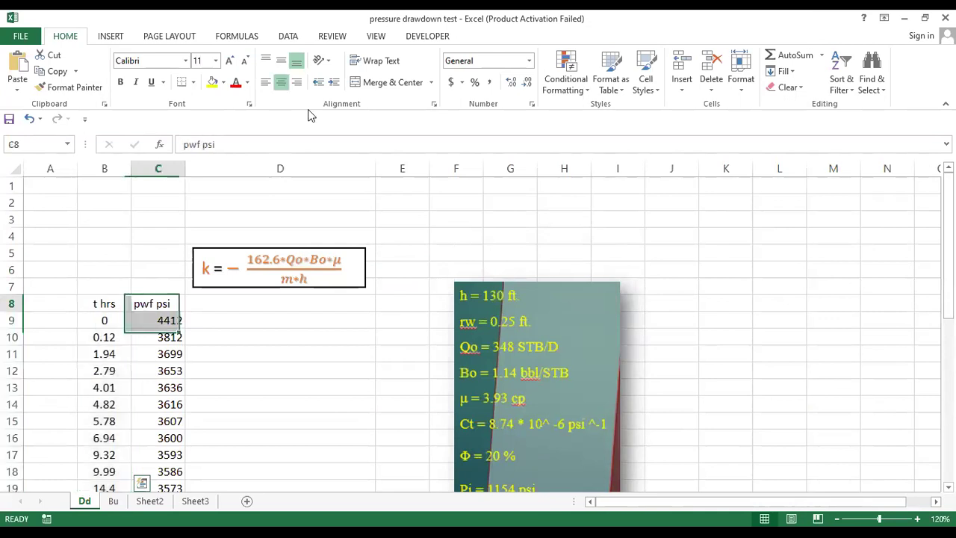
# - Center-align the pwf psi column from its header in C8 down through the last data row
pyautogui.hotkey('ctrl', 'shift', 'Down')
pyautogui.click(284, 81)
pyautogui.scroll(7, 100, 307)
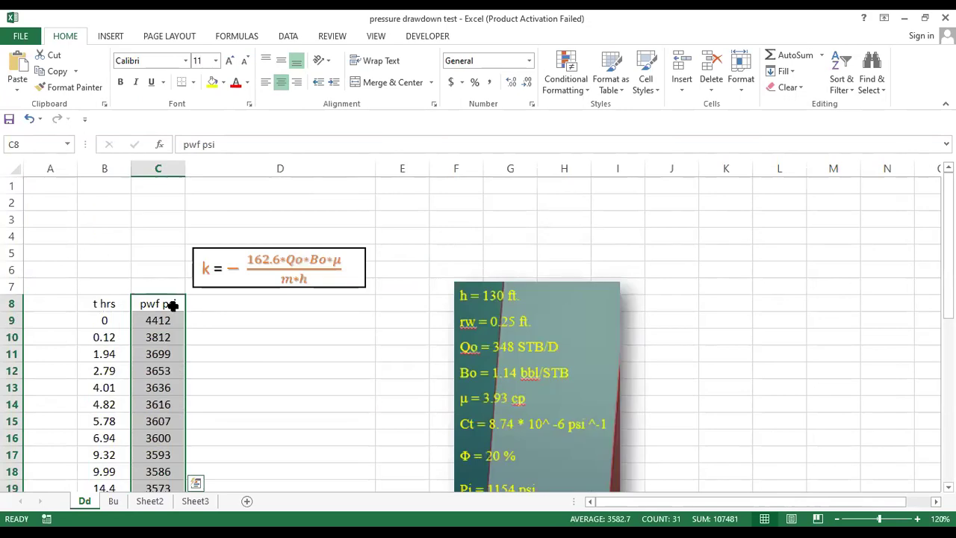
pyautogui.press('Left')
pyautogui.press('Right')
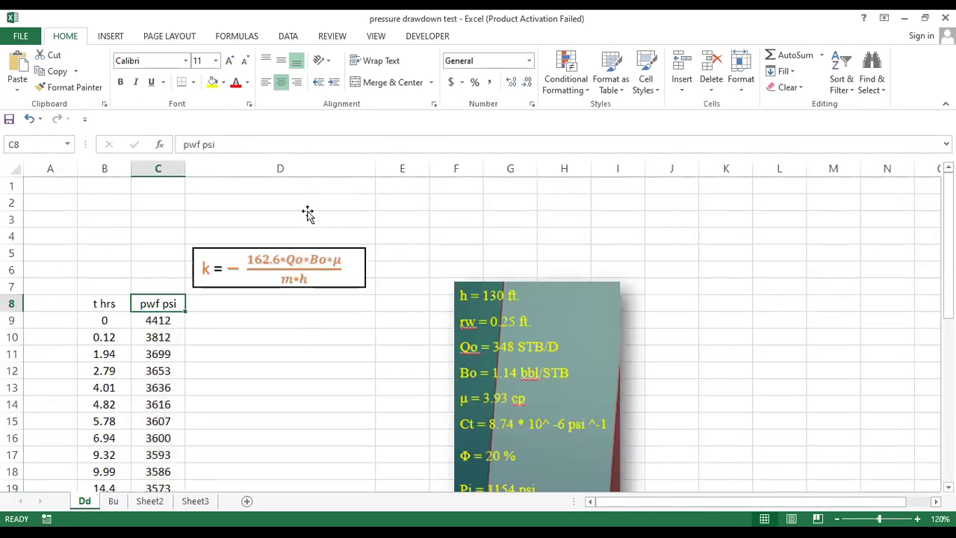
# - Plot the t hrs and pwf psi data in B8:C38 as a scatter chart with lines and markers
pyautogui.scroll(-1, 309, 214)
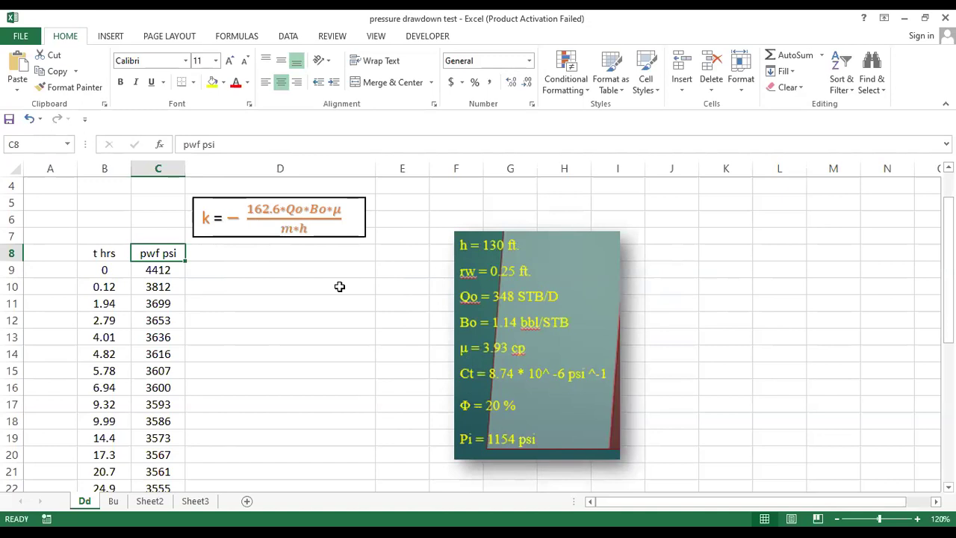
pyautogui.scroll(-1, 339, 286)
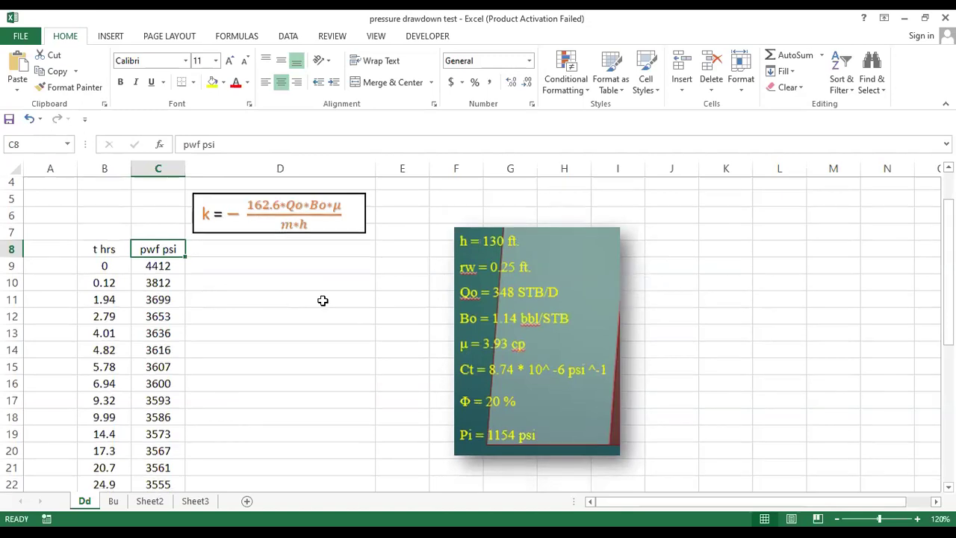
pyautogui.scroll(-3, 323, 301)
pyautogui.scroll(-5, 323, 300)
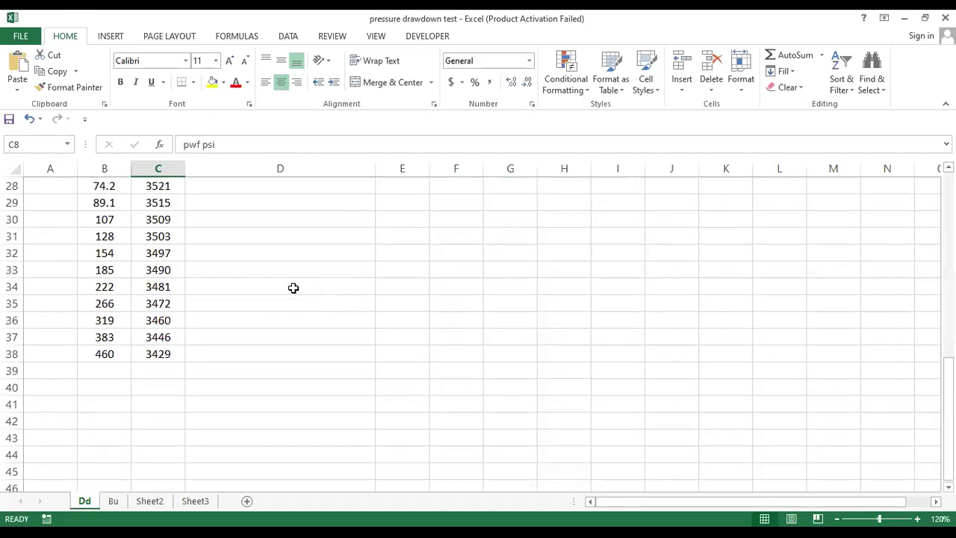
pyautogui.scroll(6, 293, 288)
pyautogui.scroll(3, 110, 293)
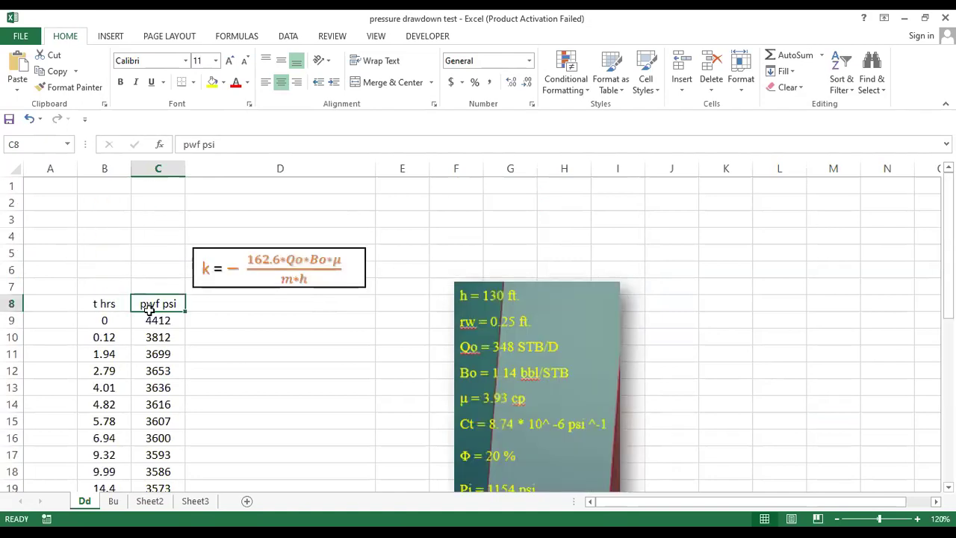
pyautogui.moveTo(104, 303); pyautogui.dragTo(158, 303)
pyautogui.hotkey('shift', 'Down')
pyautogui.hotkey('shift', 'Down')
pyautogui.hotkey('shift', 'Down')
pyautogui.hotkey('shift', 'Down')
pyautogui.hotkey('shift', 'Down')
pyautogui.hotkey('shift', 'Down')
pyautogui.hotkey('shift', 'Down')
pyautogui.hotkey('shift', 'Down')
pyautogui.hotkey('shift', 'Down')
pyautogui.hotkey('shift', 'Down')
pyautogui.hotkey('shift', 'Down')
pyautogui.hotkey('shift', 'Down')
pyautogui.hotkey('shift', 'Down')
pyautogui.hotkey('shift', 'Down')
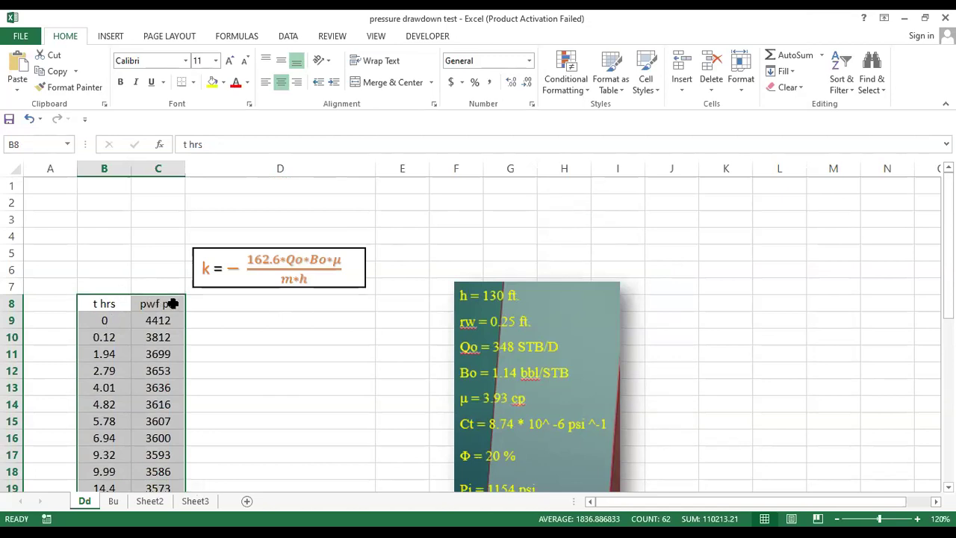
pyautogui.click(111, 36)
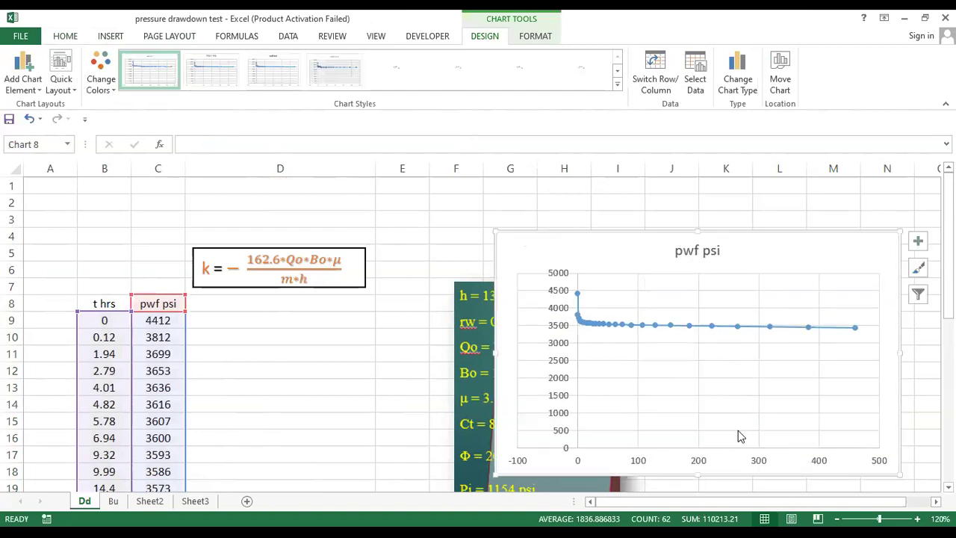
# - Move the pwf psi chart closer to the data table and enlarge it
pyautogui.moveTo(529, 260); pyautogui.dragTo(444, 218)
pyautogui.moveTo(762, 435); pyautogui.dragTo(829, 476)
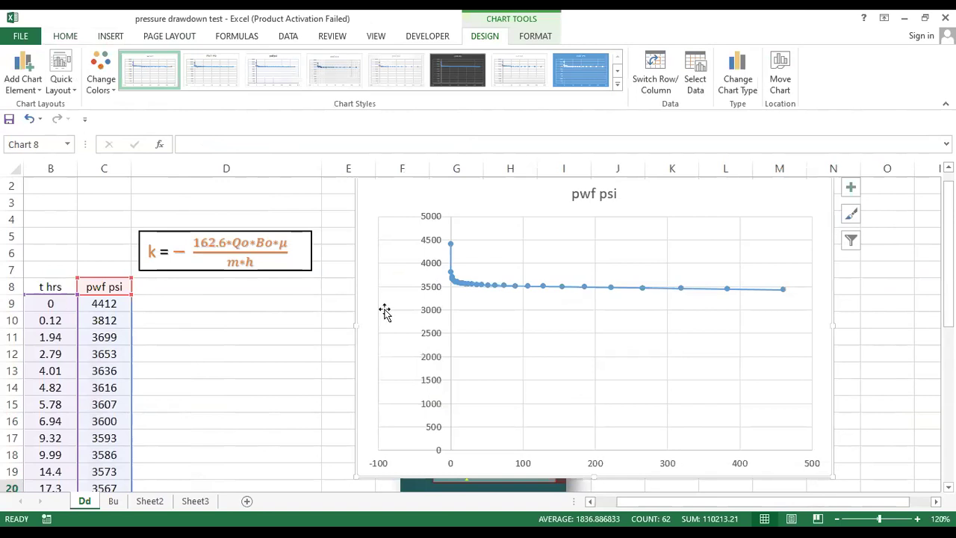
# - Open the formatting options for the chart's vertical pressure axis
pyautogui.hscroll(1, 382, 288)
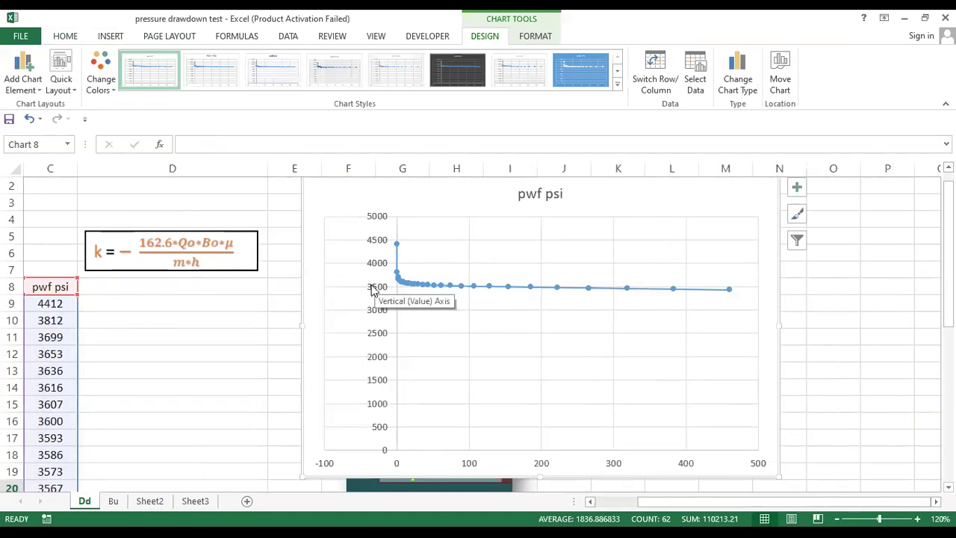
pyautogui.click(372, 291)
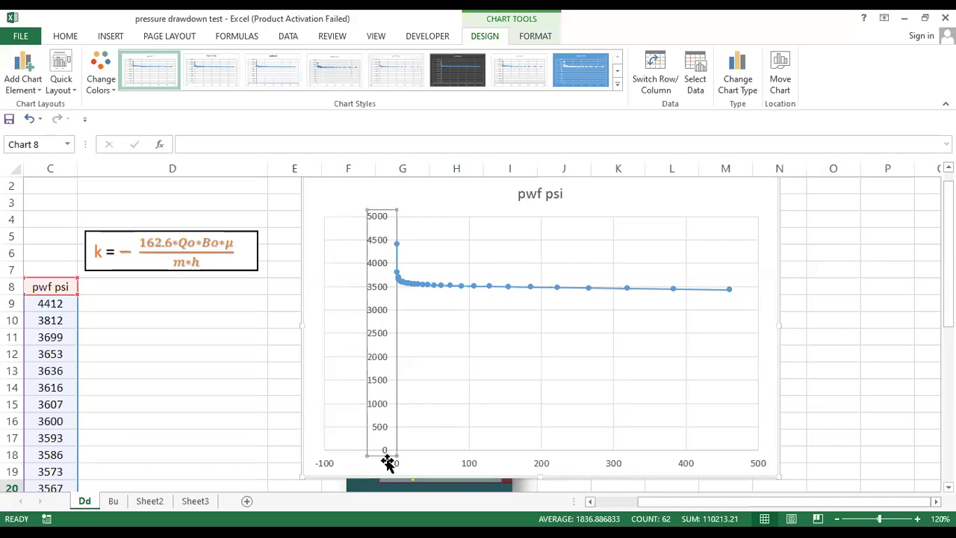
pyautogui.doubleClick(383, 320)
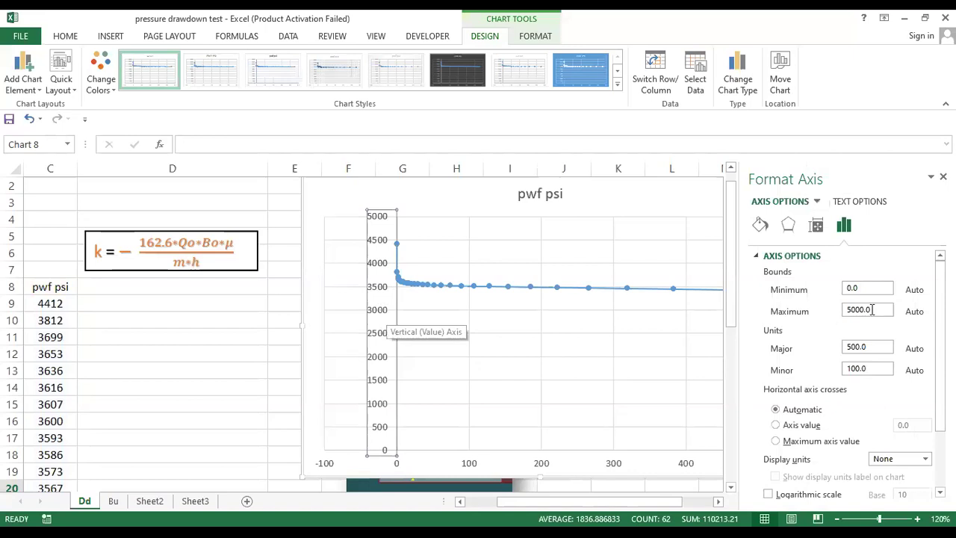
# - Set the vertical axis maximum bound to 300, then correct it to 3000
pyautogui.moveTo(872, 309); pyautogui.dragTo(823, 312)
pyautogui.write('300')
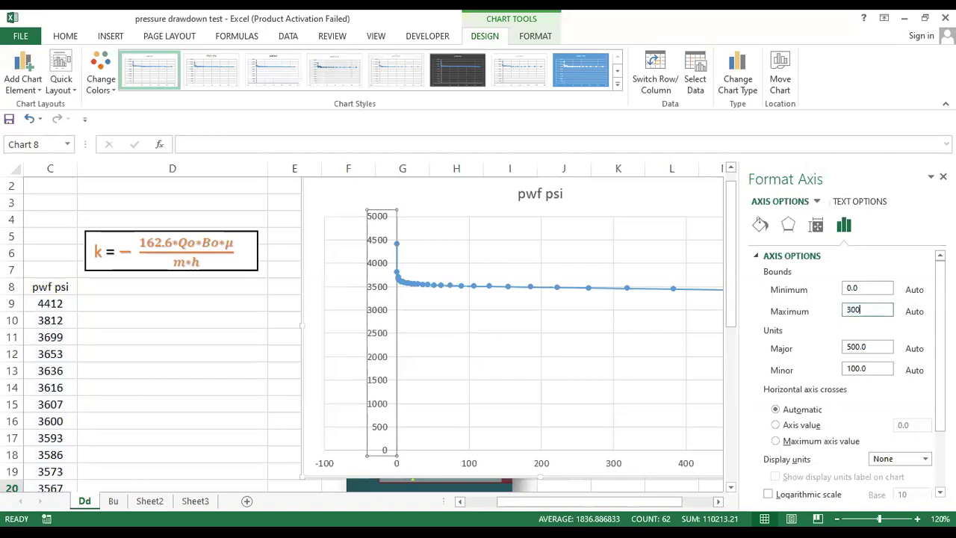
pyautogui.press('Return')
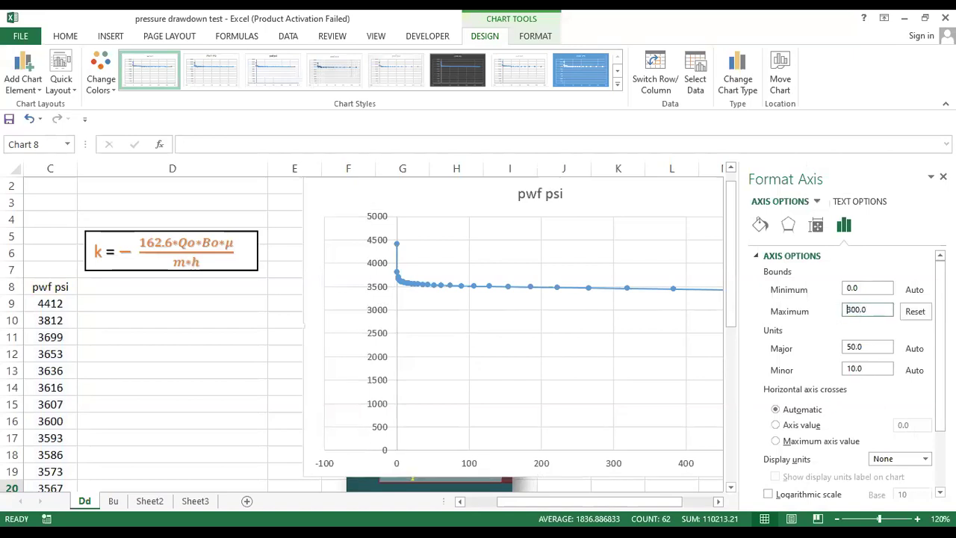
pyautogui.click(872, 308)
pyautogui.press('BackSpace')
pyautogui.press('BackSpace')
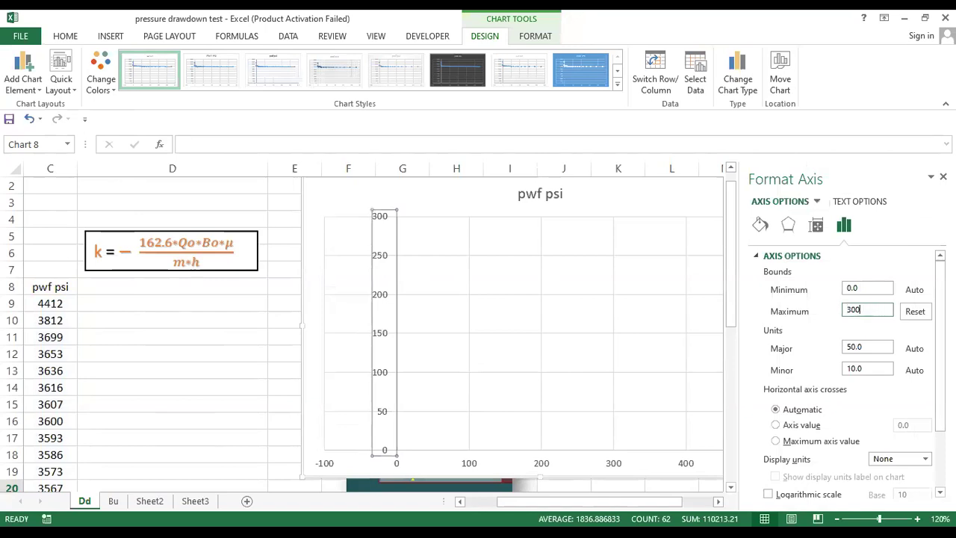
pyautogui.write('0')
pyautogui.press('Return')
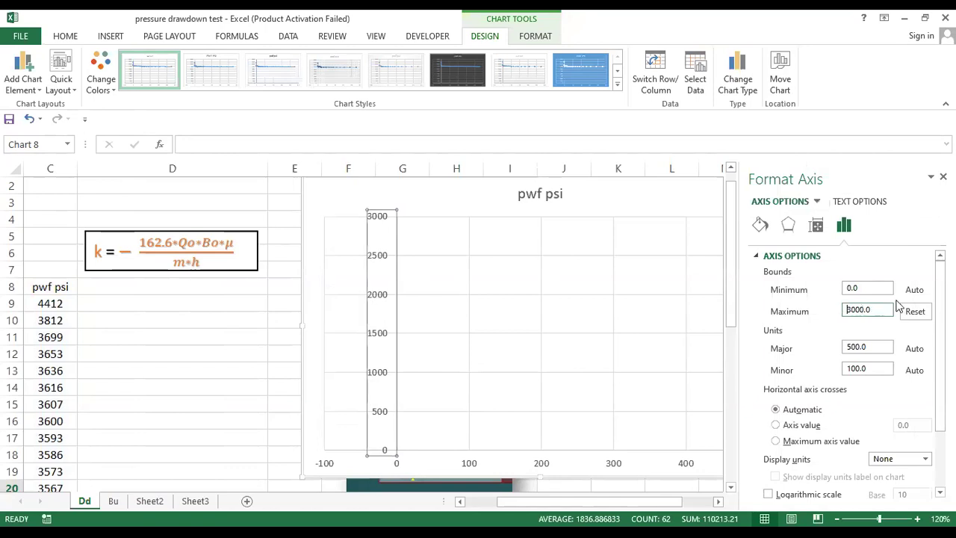
# - Set the vertical axis bounds to a minimum of 3000 and a maximum of 4500, and close the axis formatting
pyautogui.moveTo(869, 289); pyautogui.dragTo(832, 289)
pyautogui.write('3000')
pyautogui.press('Tab')
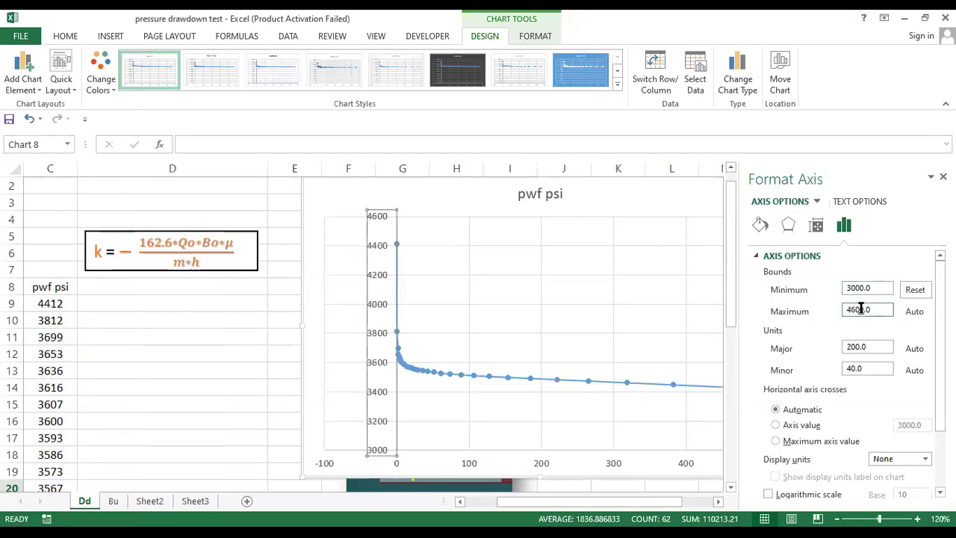
pyautogui.doubleClick(846, 314)
pyautogui.write('4500')
pyautogui.press('Return')
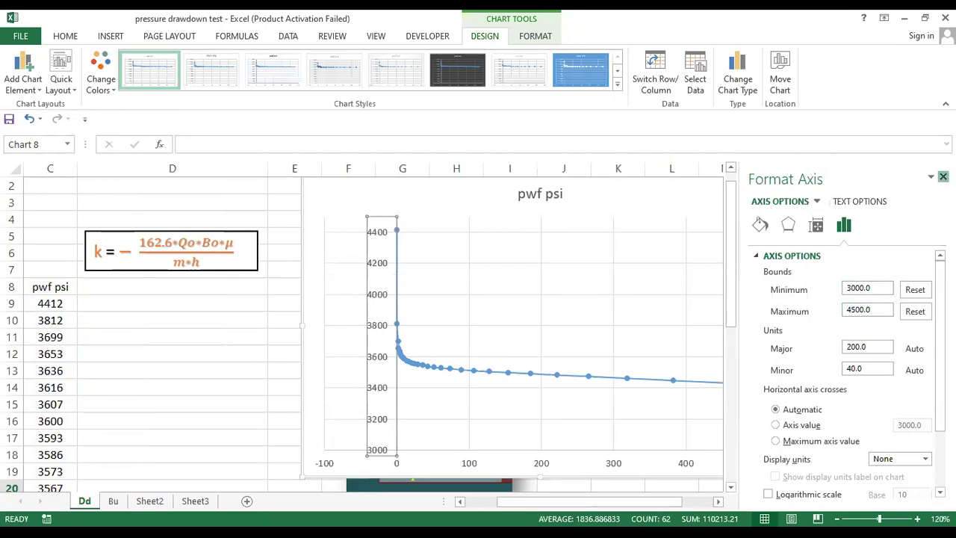
pyautogui.click(942, 176)
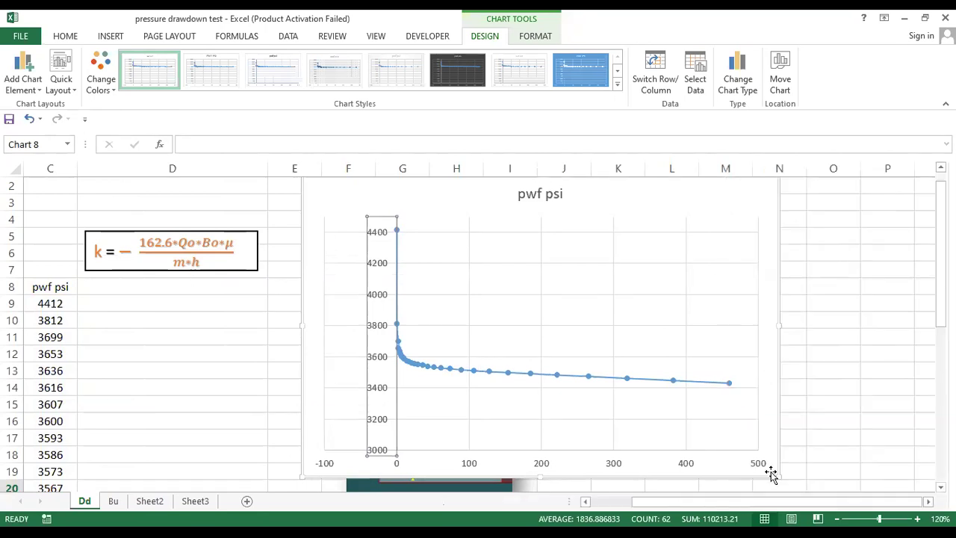
# - Set the minimum bound of the chart's horizontal time axis to 0 and close the axis formatting
pyautogui.click(422, 433)
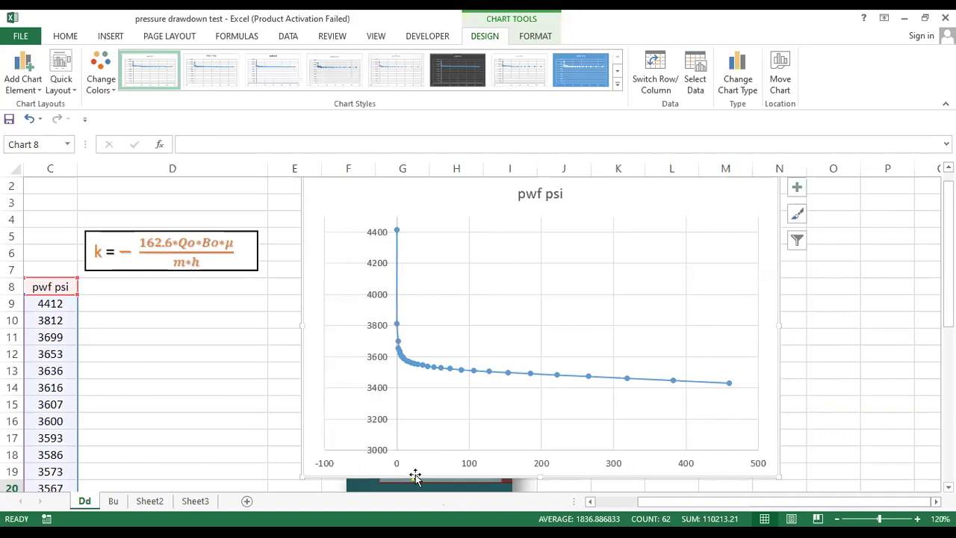
pyautogui.click(468, 459)
pyautogui.doubleClick(468, 460)
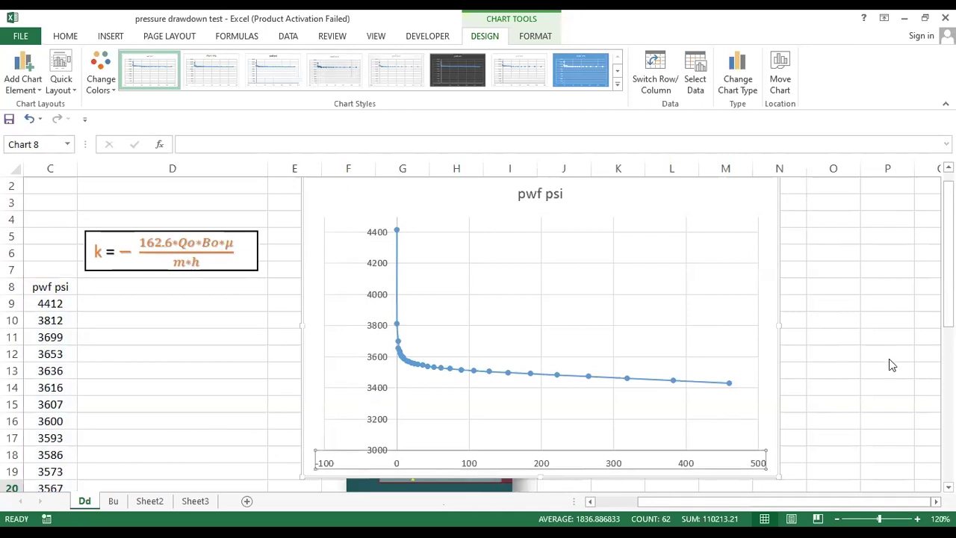
pyautogui.moveTo(875, 291); pyautogui.dragTo(829, 293)
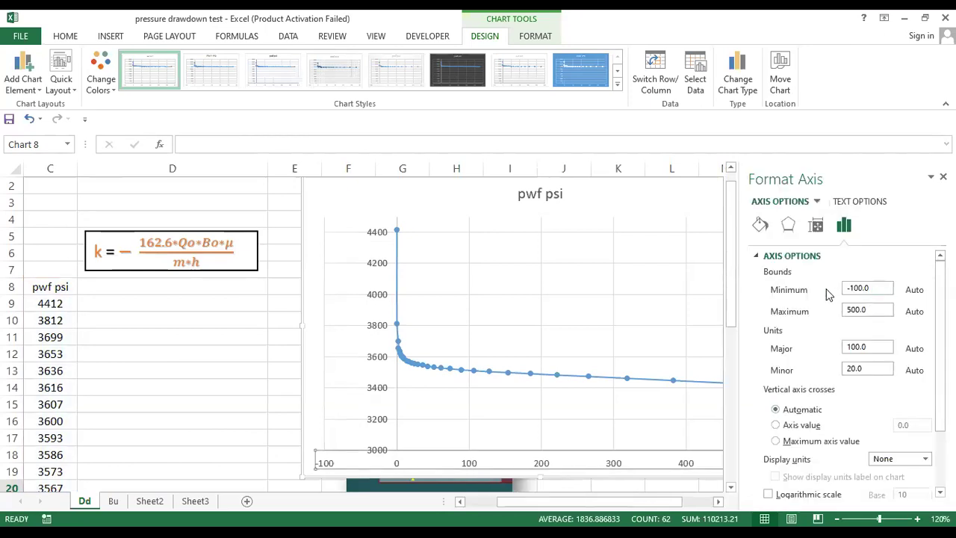
pyautogui.write('0')
pyautogui.press('Return')
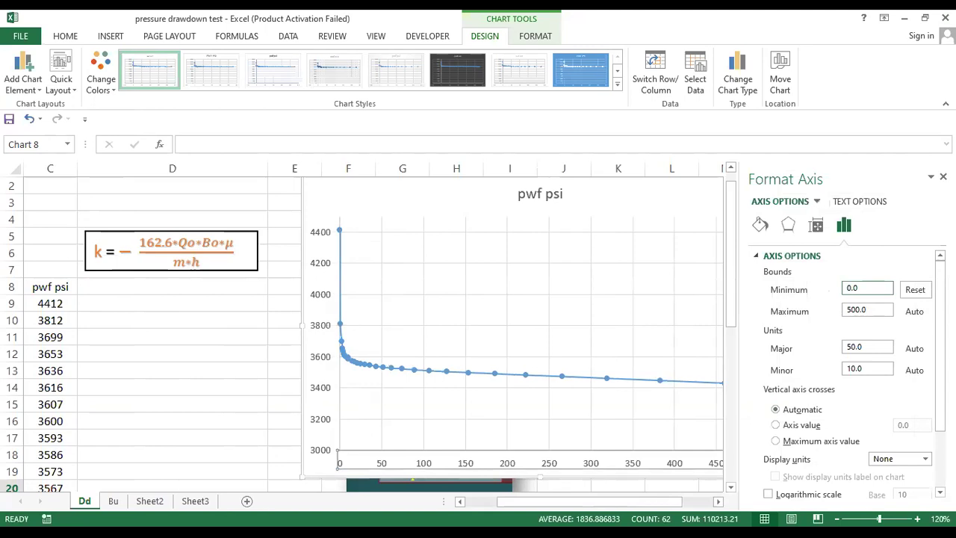
pyautogui.click(943, 176)
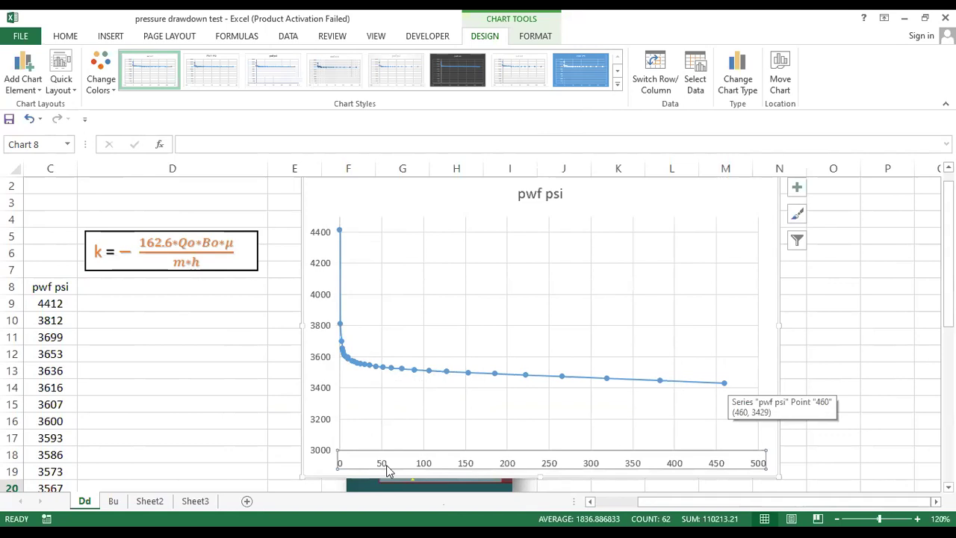
pyautogui.click(327, 357)
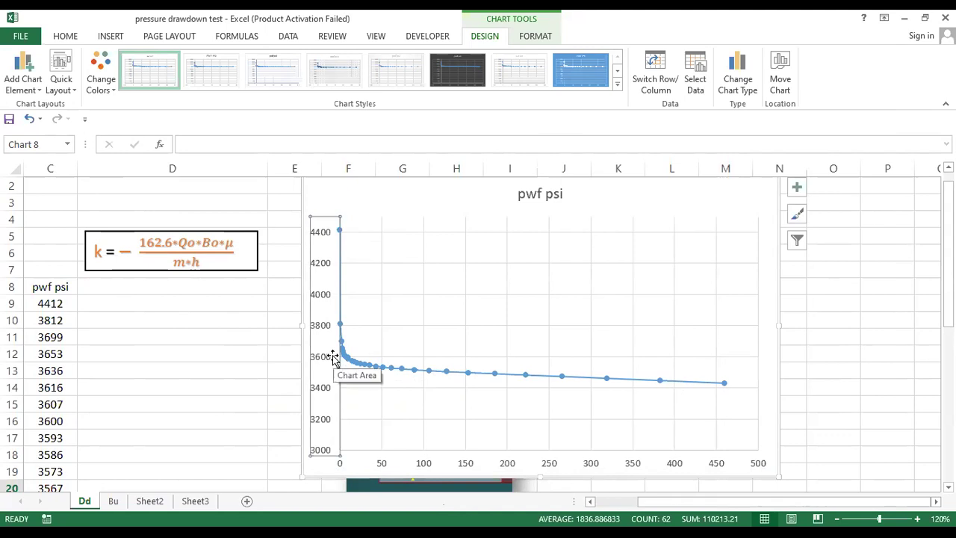
pyautogui.click(460, 468)
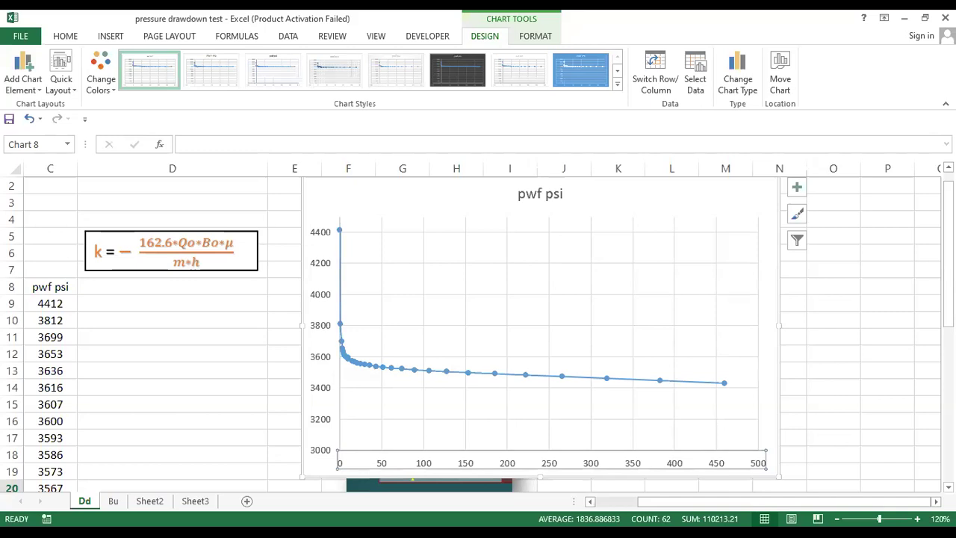
# - Paste the copied reference plot of Pwf versus time into the Dd sheet and place it beside the pwf psi chart for comparison
pyautogui.hotkey('alt', 'Tab')
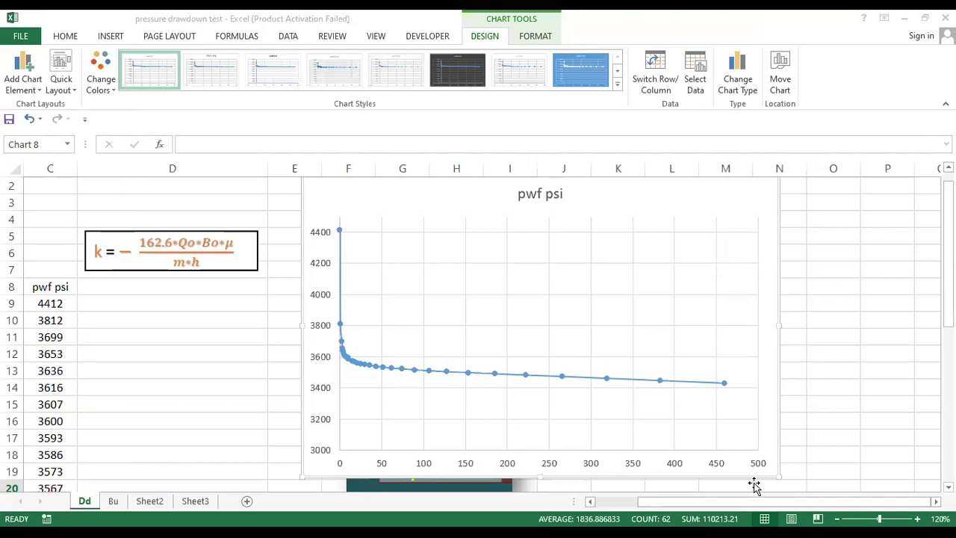
pyautogui.hotkey('ctrl', 'v')
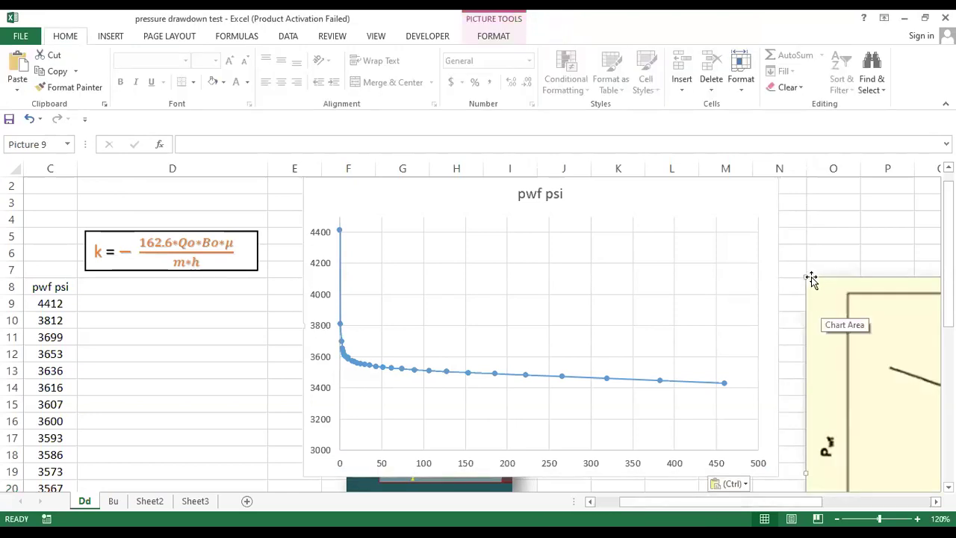
pyautogui.moveTo(809, 280); pyautogui.dragTo(913, 380)
pyautogui.click(814, 502)
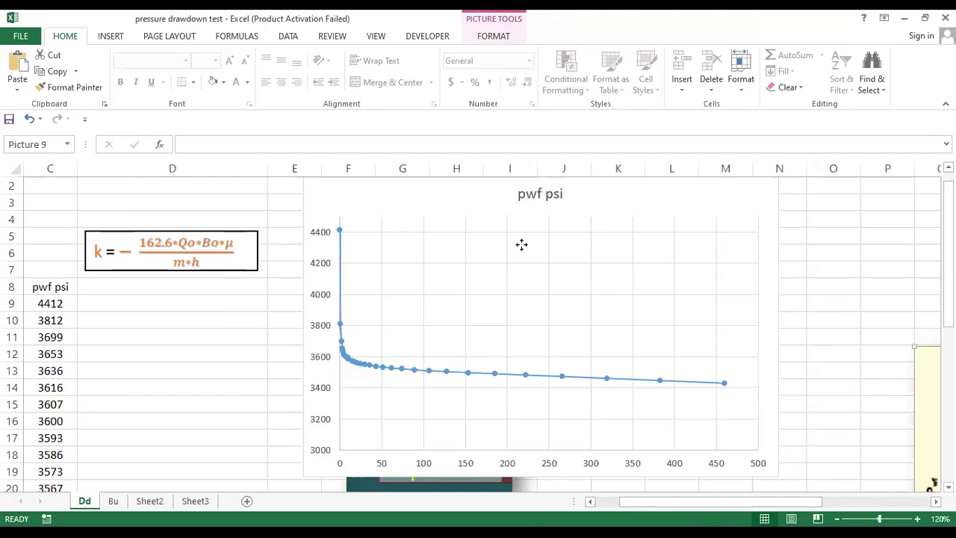
pyautogui.hscroll(4, 498, 391)
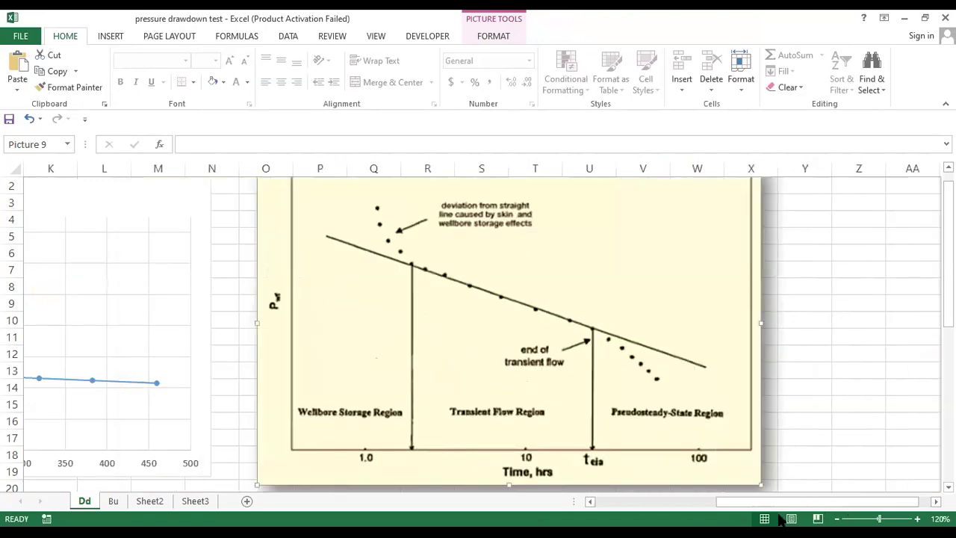
pyautogui.moveTo(844, 501); pyautogui.dragTo(749, 502)
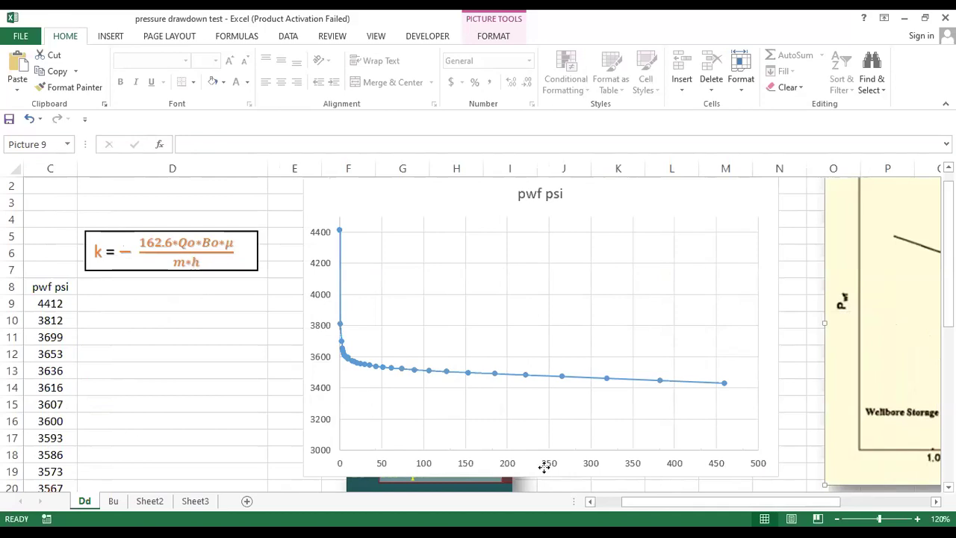
# - Apply a base 10 logarithmic scale to the chart's horizontal time axis and compare the curve with the reference plot
pyautogui.rightClick(591, 443)
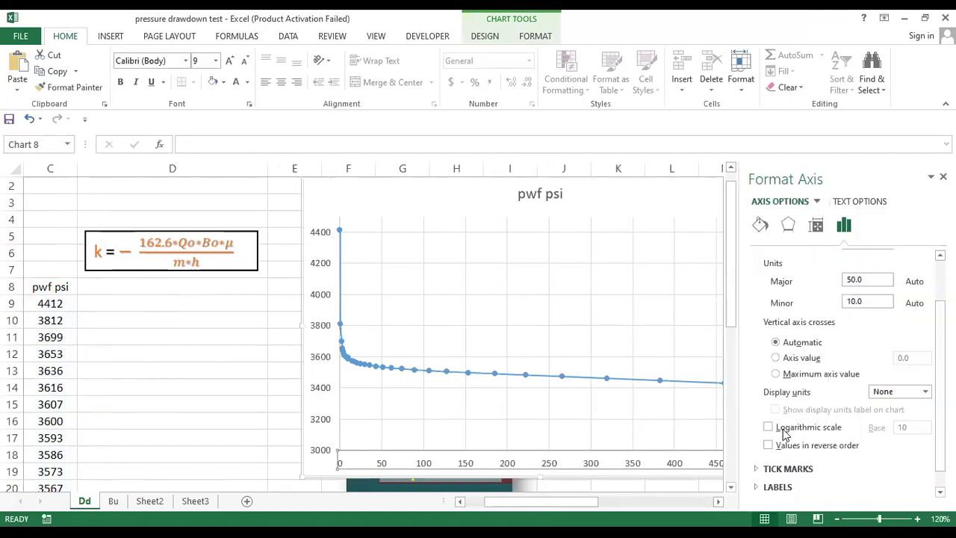
pyautogui.click(785, 433)
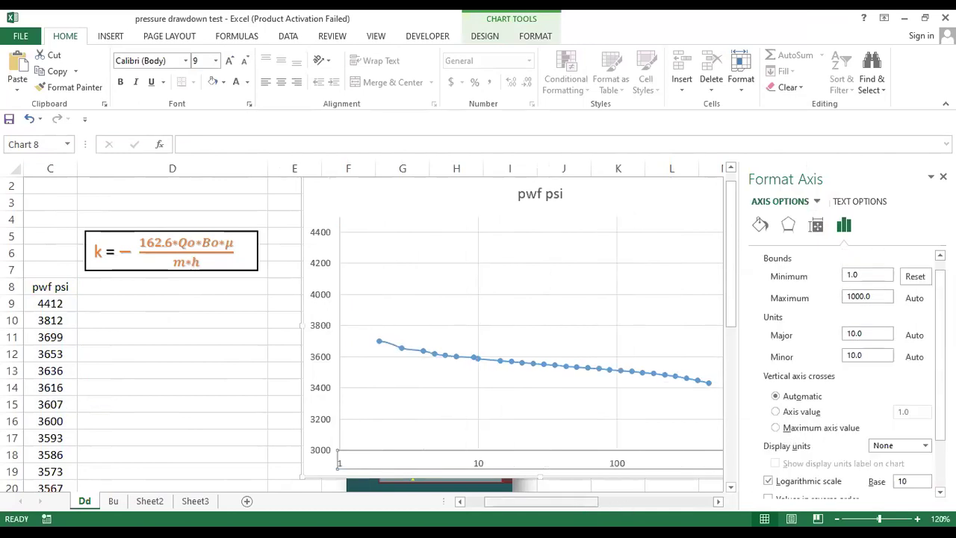
pyautogui.moveTo(585, 503); pyautogui.dragTo(614, 503)
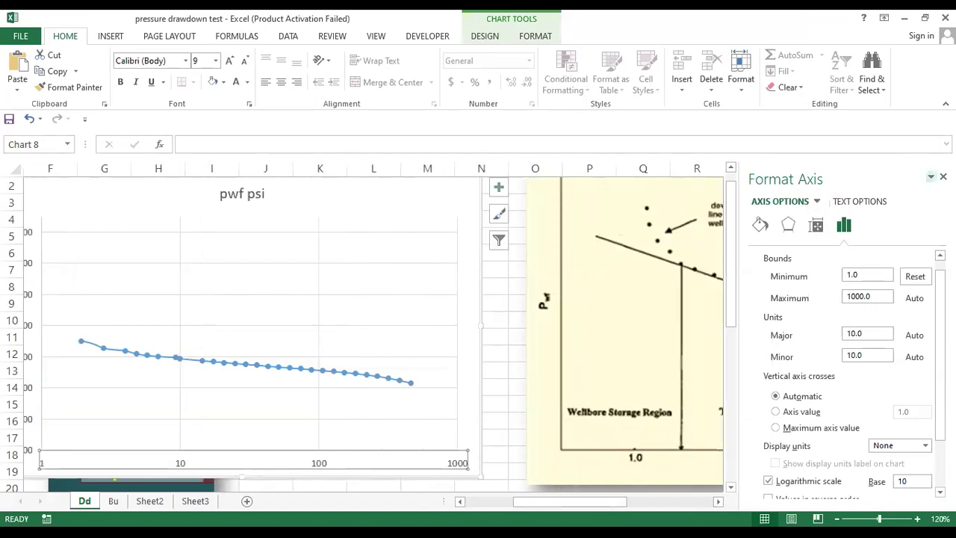
pyautogui.click(931, 177)
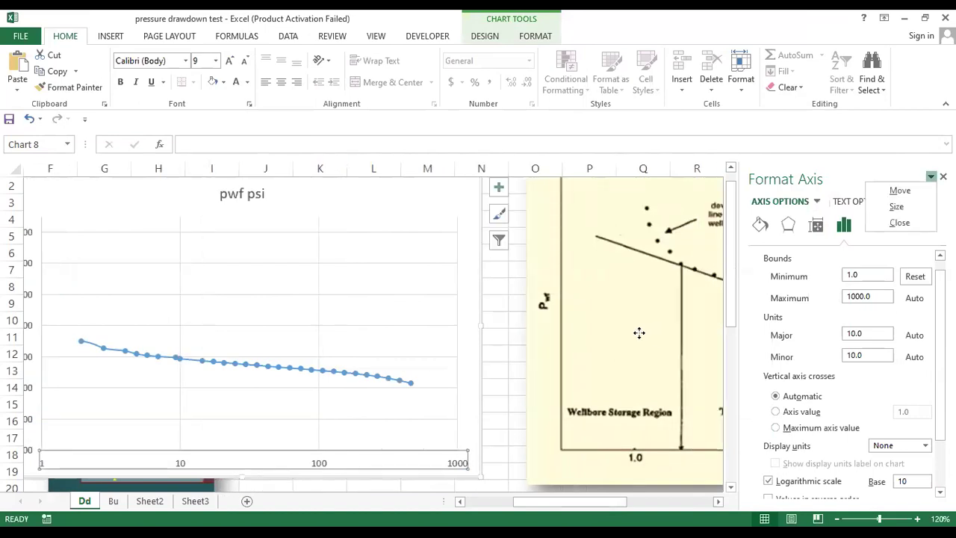
# - Close the axis formatting, then shrink and shift the reference plot picture so its full width fits beside the pwf psi chart
pyautogui.press('c')
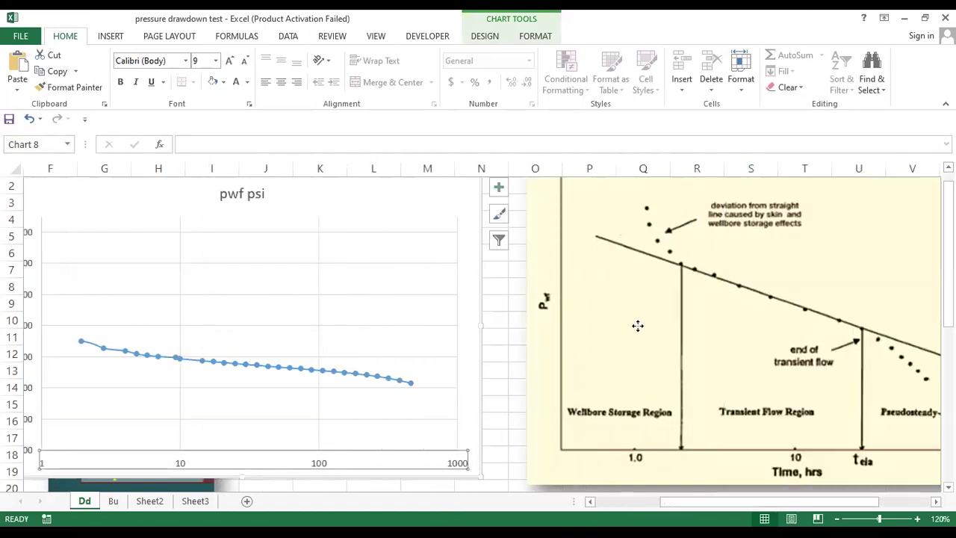
pyautogui.click(511, 183)
pyautogui.moveTo(568, 223); pyautogui.dragTo(568, 222)
pyautogui.moveTo(683, 303); pyautogui.dragTo(617, 277)
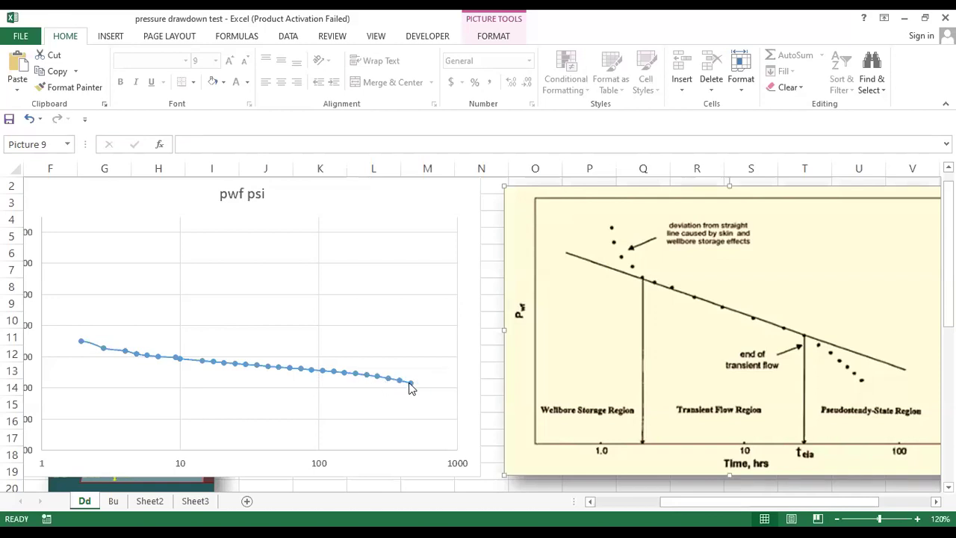
# - Examine the pwf psi curve's points against the reference plot to locate the start and end of the transient flow region
pyautogui.moveTo(399, 384)
pyautogui.click(385, 376)
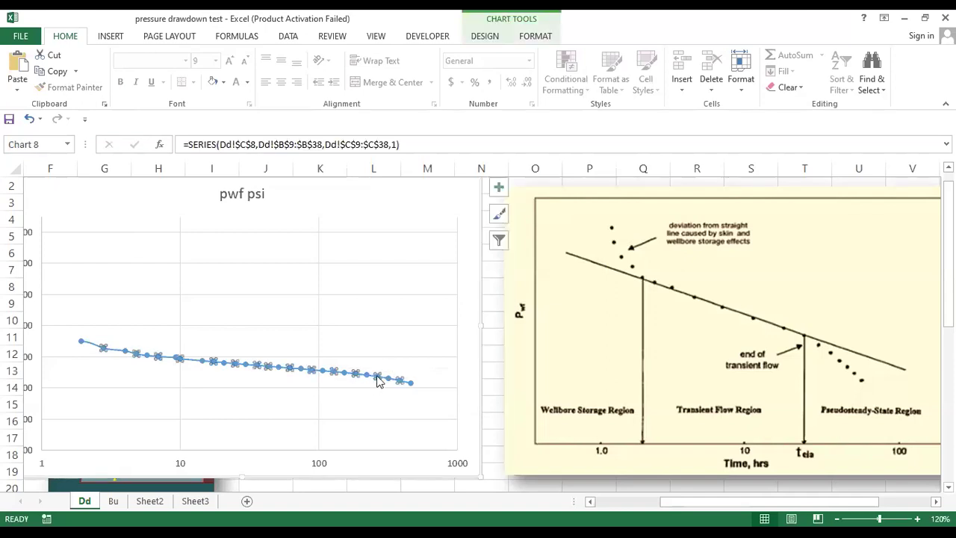
pyautogui.click(378, 383)
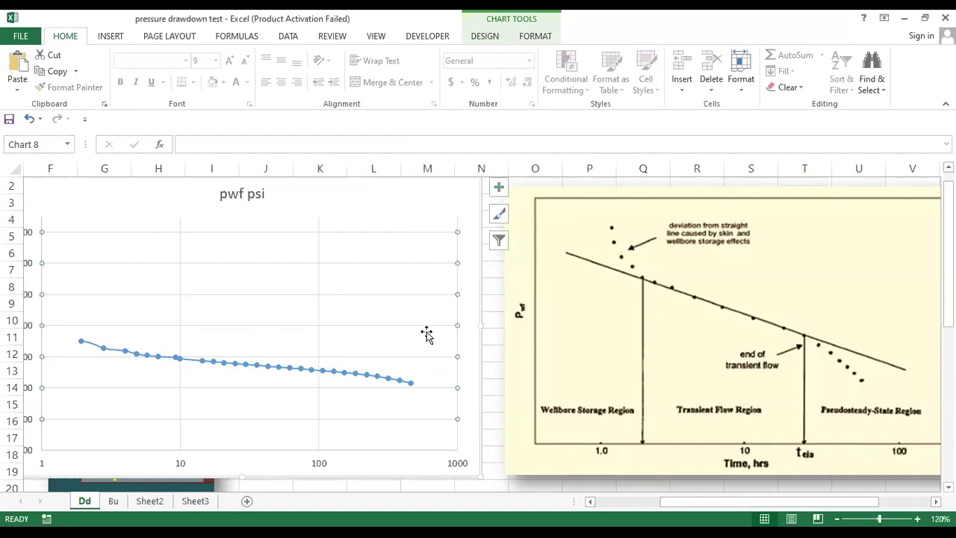
pyautogui.hotkey('alt', 'Tab')
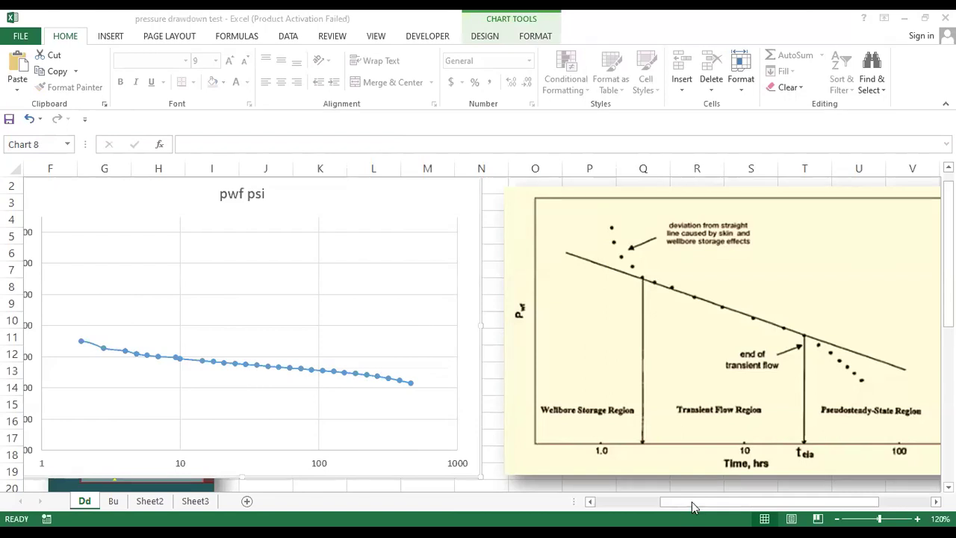
pyautogui.click(642, 280)
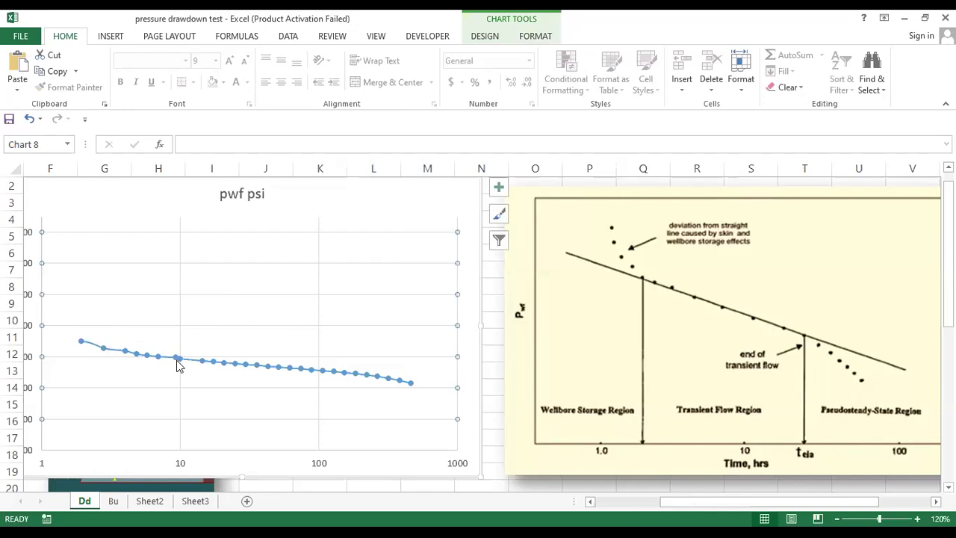
pyautogui.moveTo(203, 364)
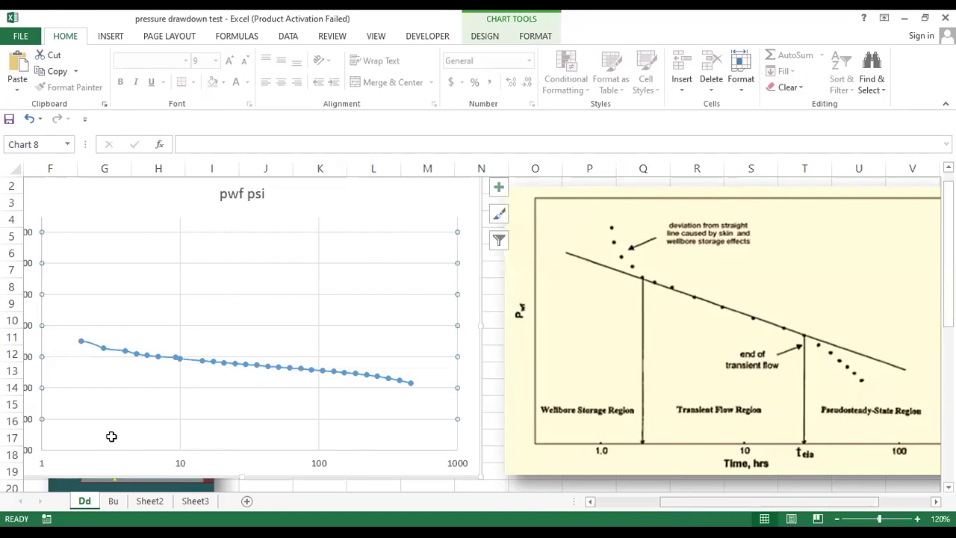
# - Highlight the whole 14.4 hrs row of the data table, row 19, in yellow as the start of transient flow
pyautogui.hscroll(-5, 112, 437)
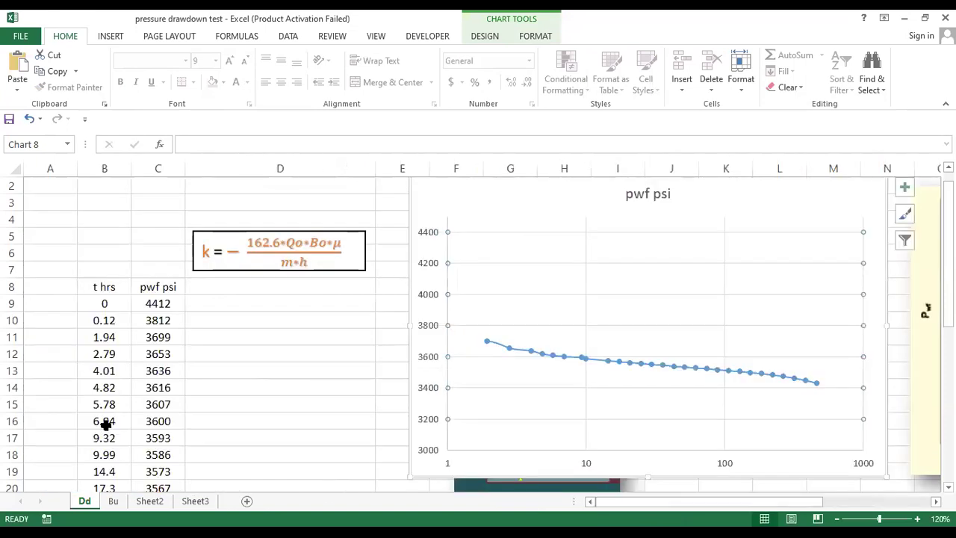
pyautogui.scroll(-1, 104, 423)
pyautogui.click(17, 422)
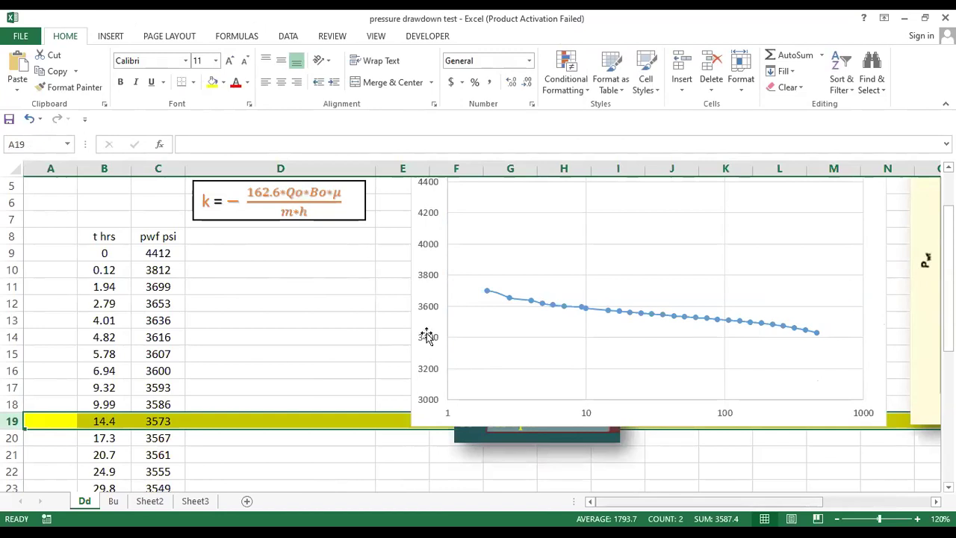
# - Check the chart for the last straight-line point and highlight the whole 266 hrs row, row 35, in yellow
pyautogui.hscroll(4, 426, 337)
pyautogui.moveTo(453, 331)
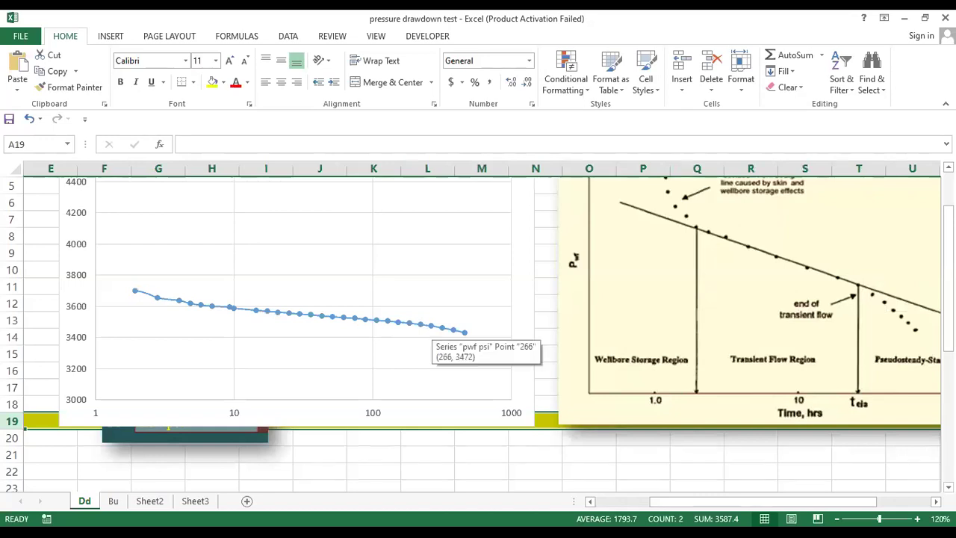
pyautogui.click(638, 505)
pyautogui.scroll(-7, 26, 346)
pyautogui.click(12, 337)
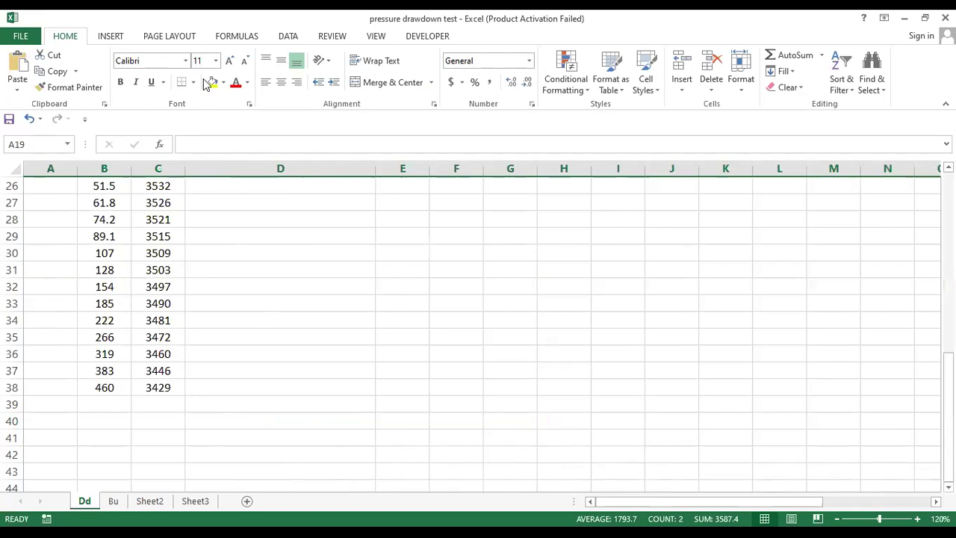
pyautogui.click(213, 82)
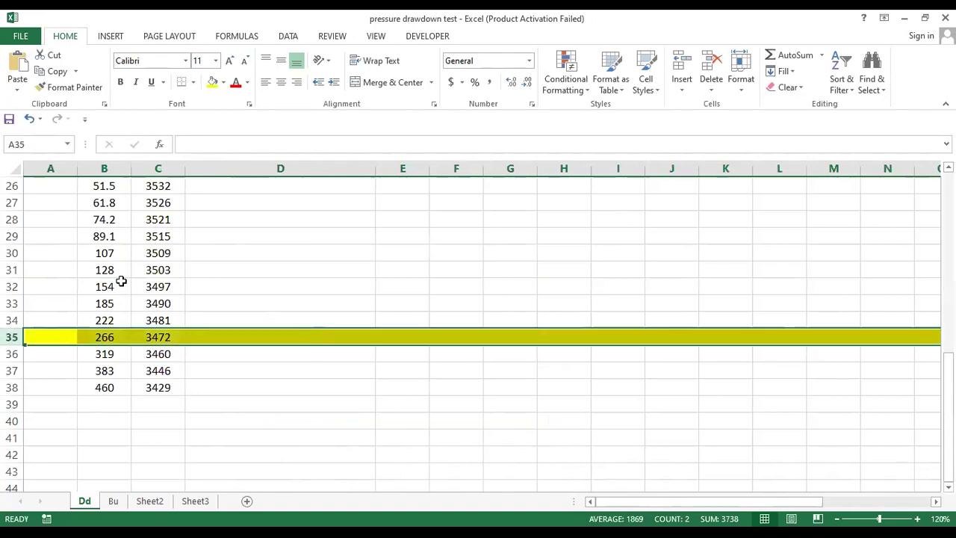
# - Fill the time and pressure cells B19:C35 of the transient flow region with yellow
pyautogui.scroll(5, 94, 219)
pyautogui.moveTo(104, 320); pyautogui.dragTo(157, 484)
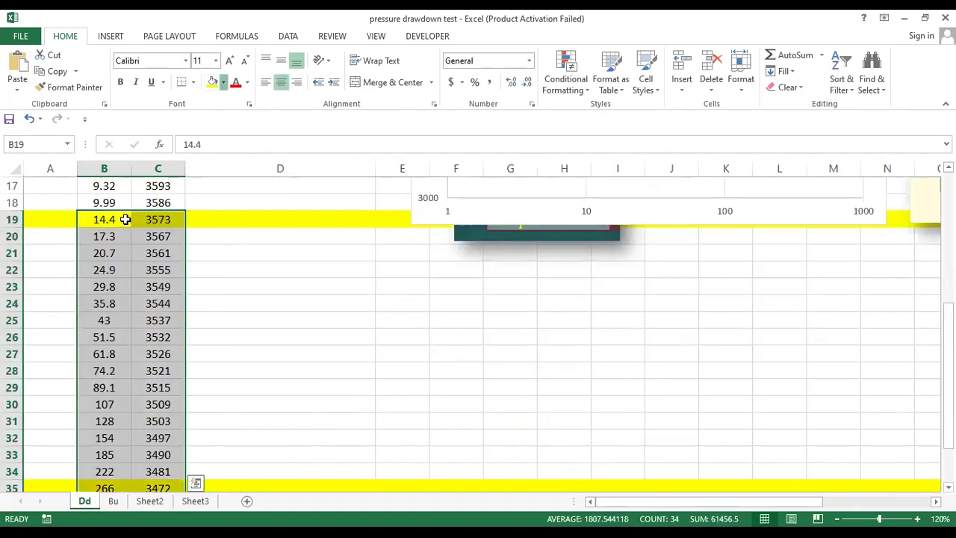
pyautogui.click(370, 353)
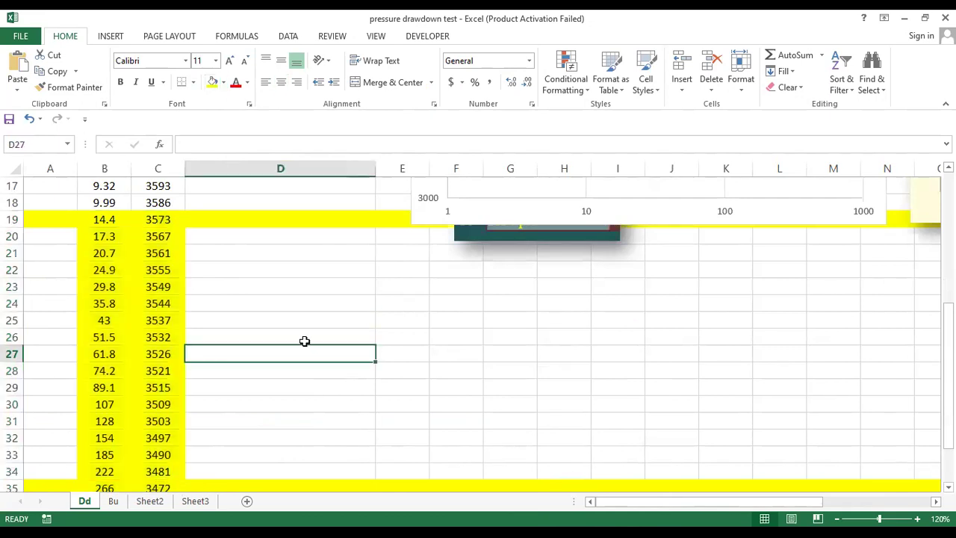
# - Enter the label "Slope" in cell D21 beside the highlighted transient flow data
pyautogui.scroll(5, 366, 353)
pyautogui.scroll(-2, 231, 352)
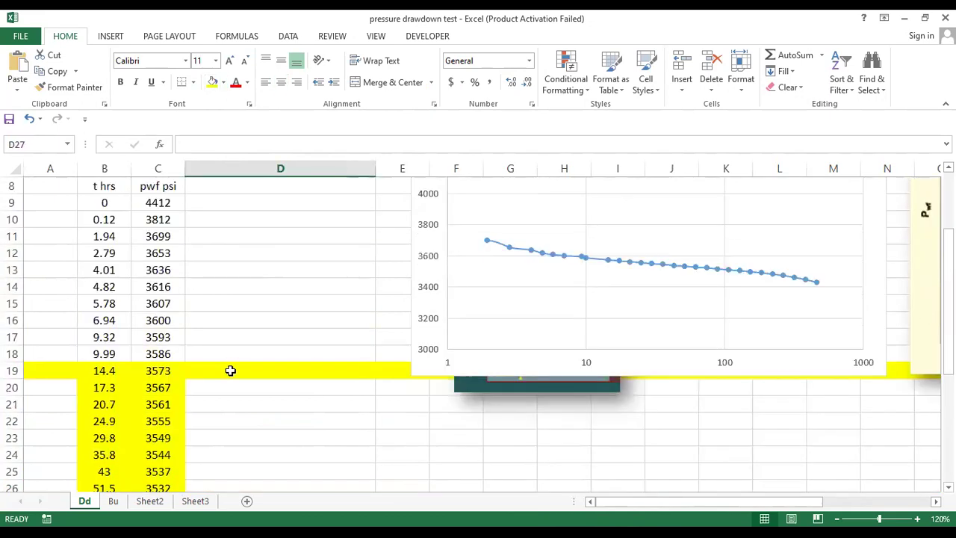
pyautogui.scroll(1, 231, 366)
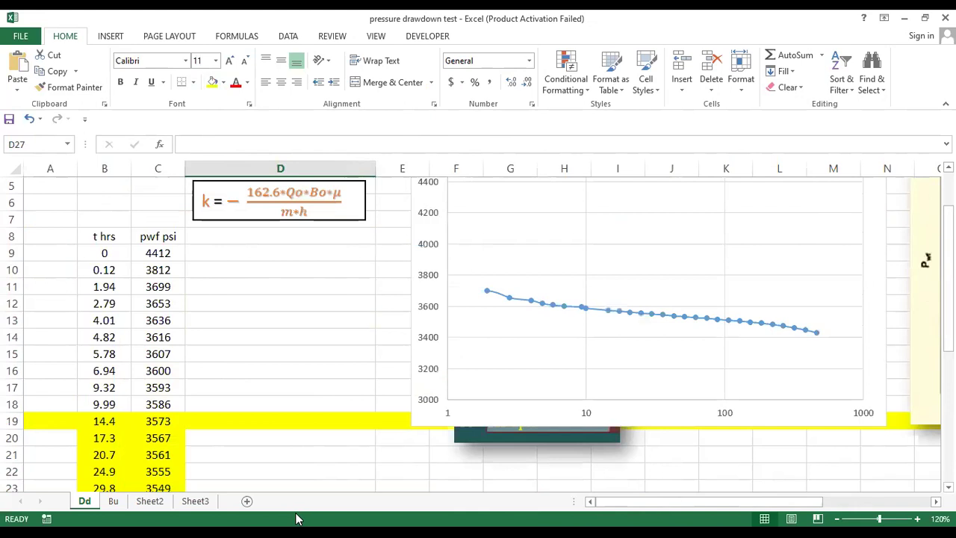
pyautogui.scroll(-2, 244, 357)
pyautogui.click(244, 358)
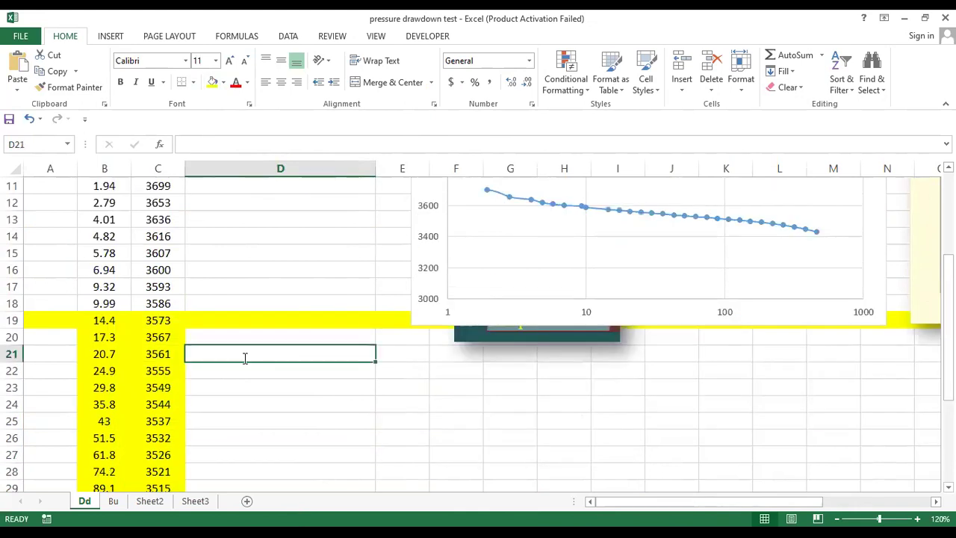
pyautogui.write('Slope')
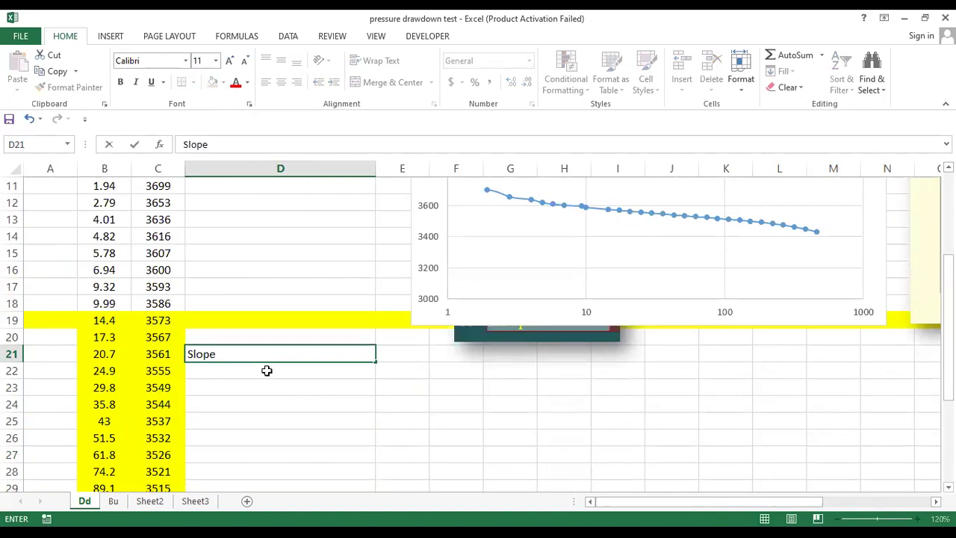
# - Start a SLOPE formula in cell D22 with the pressure range C19:C35 as the known y's
pyautogui.click(267, 371)
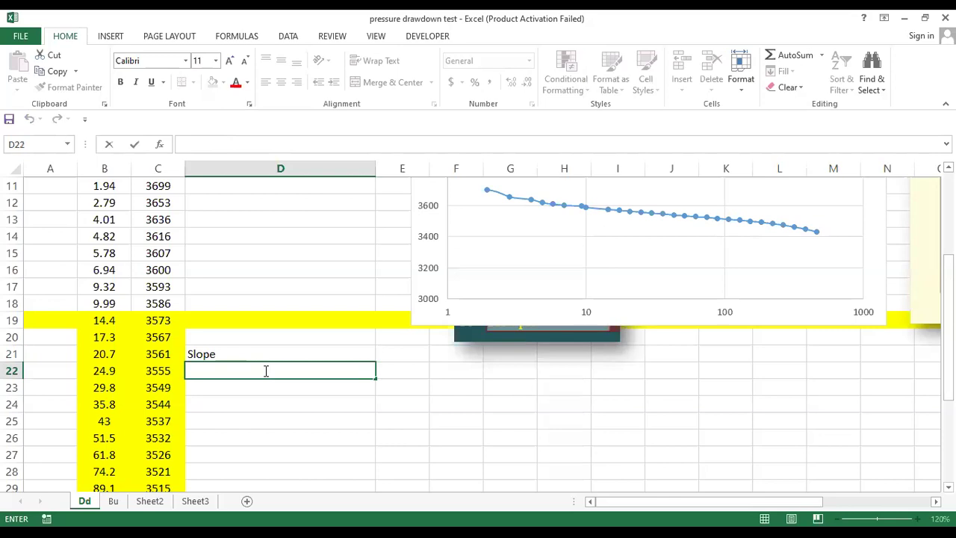
pyautogui.write('=')
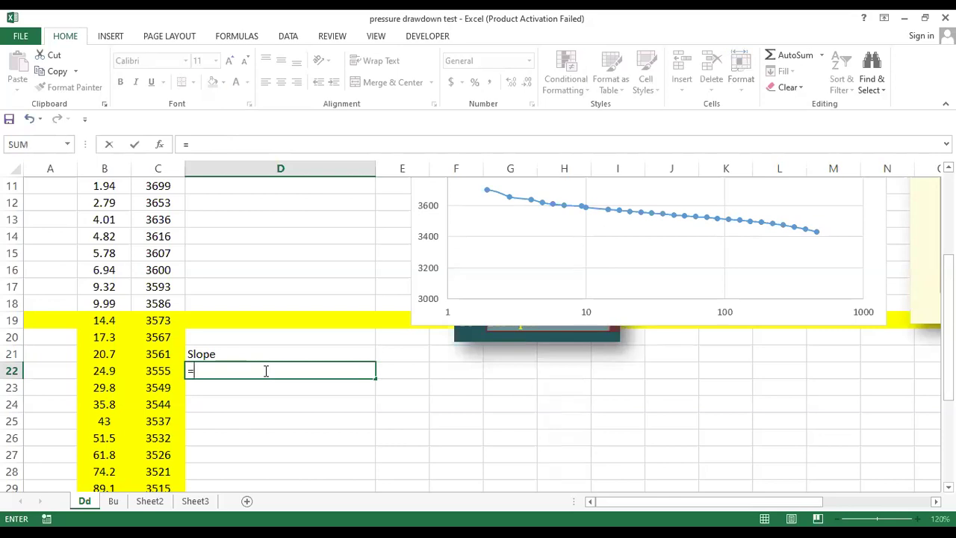
pyautogui.write('sl')
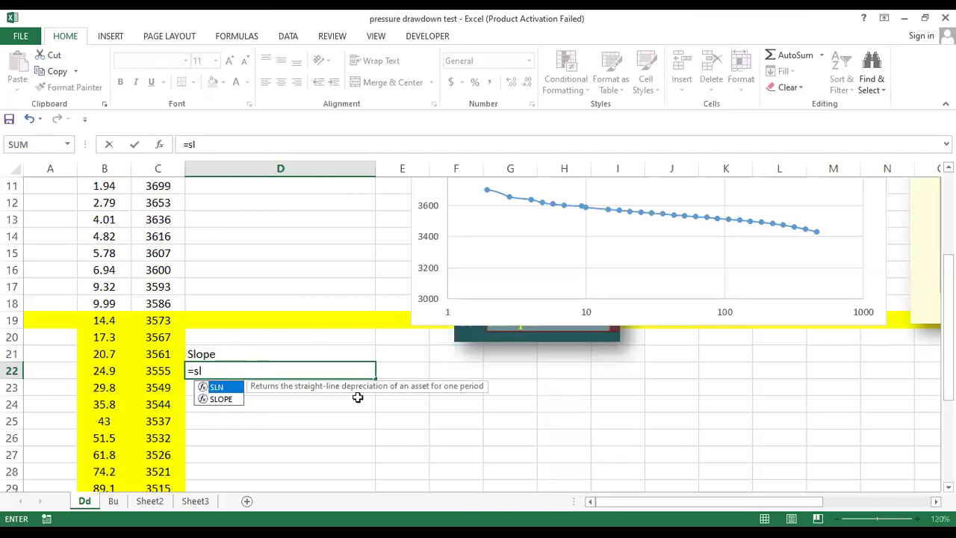
pyautogui.press('Down')
pyautogui.press('Tab')
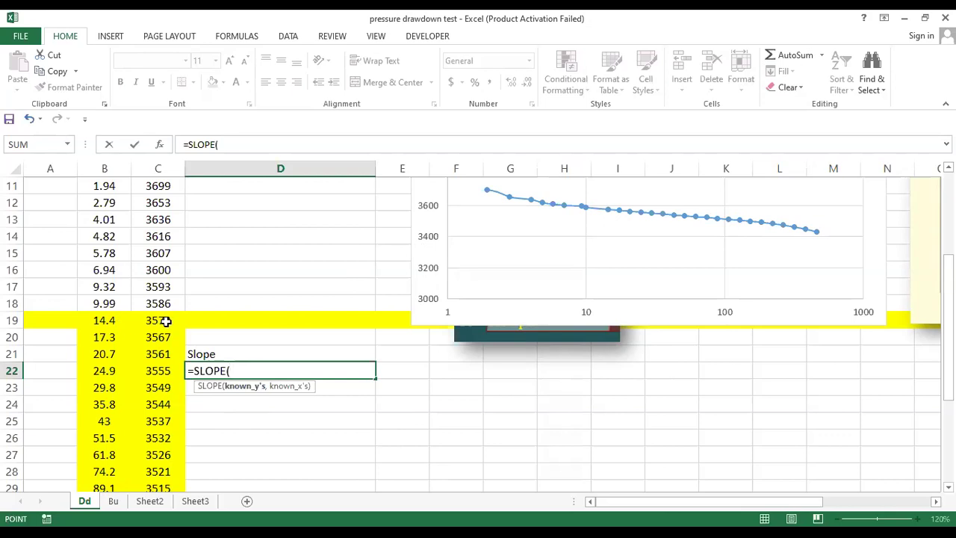
pyautogui.click(166, 320)
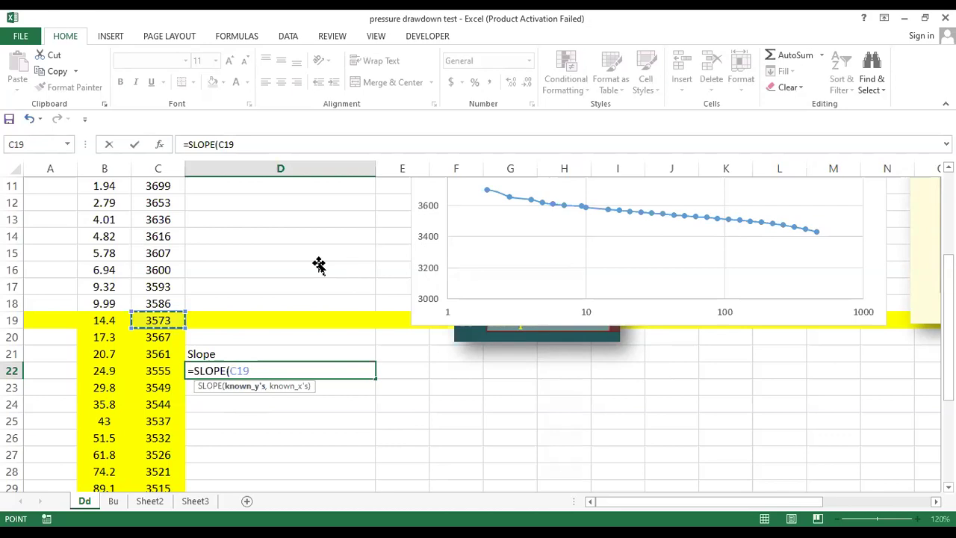
pyautogui.hotkey('shift', 'Down')
pyautogui.hotkey('shift', 'Down')
pyautogui.hotkey('shift', 'Down')
pyautogui.hotkey('shift', 'Down')
pyautogui.hotkey('shift', 'Down')
pyautogui.hotkey('shift', 'Down')
pyautogui.hotkey('shift', 'Down')
pyautogui.hotkey('shift', 'Down')
pyautogui.hotkey('shift', 'Down')
pyautogui.hotkey('shift', 'Down')
pyautogui.hotkey('shift', 'Down')
pyautogui.hotkey('shift', 'Down')
pyautogui.hotkey('shift', 'Down')
pyautogui.hotkey('shift', 'Down')
pyautogui.hotkey('shift', 'Down')
pyautogui.hotkey('shift', 'Down')
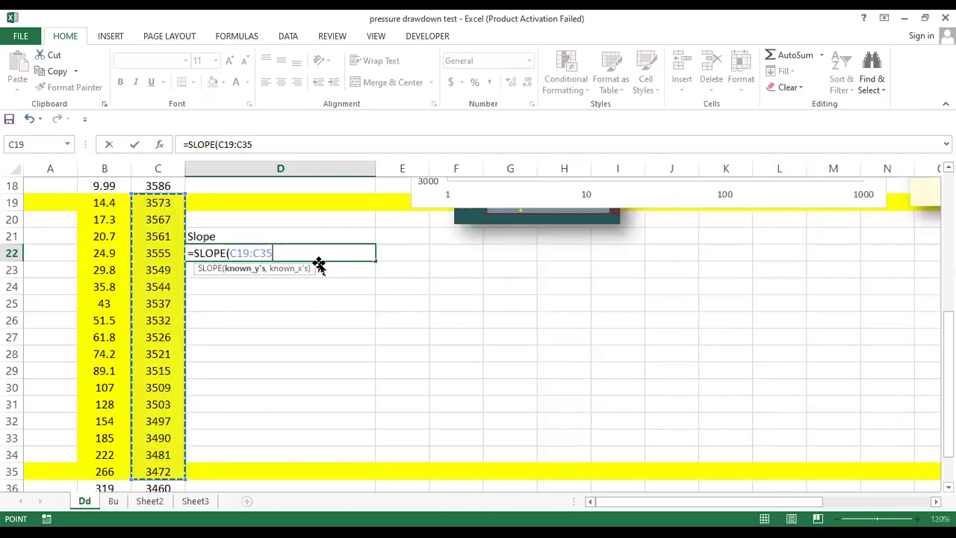
pyautogui.write(',')
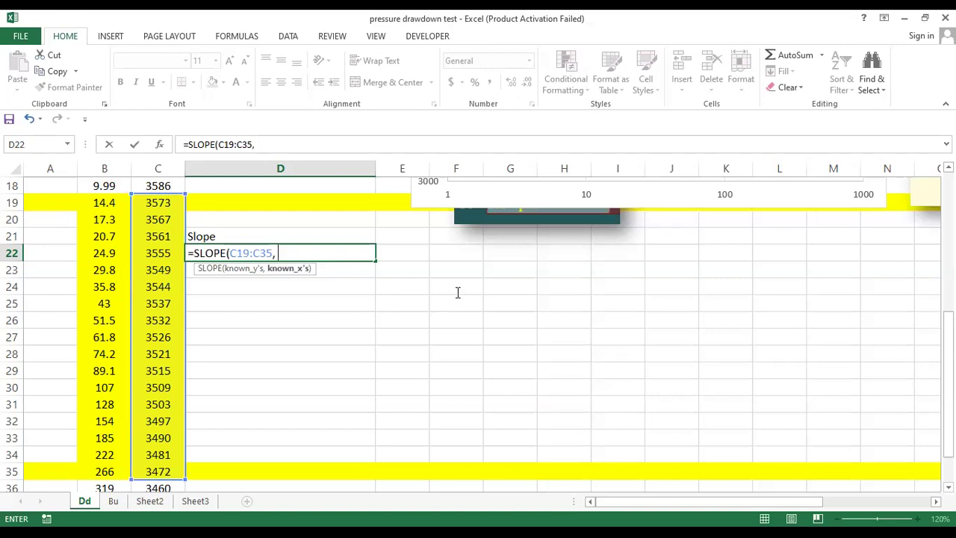
# - Complete the SLOPE formula in D22 with the logarithm of the time range B19:B35 as the known x's
pyautogui.scroll(1, 288, 326)
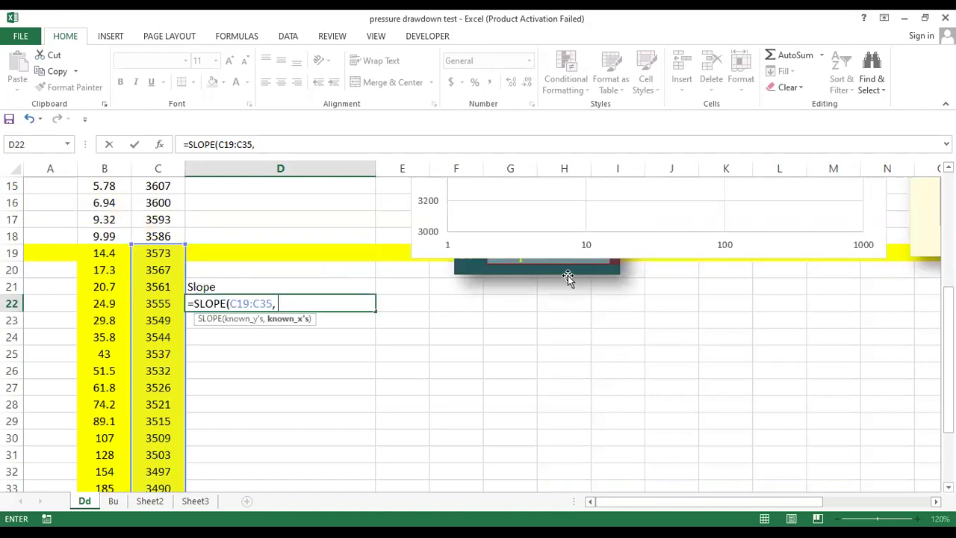
pyautogui.scroll(1, 581, 283)
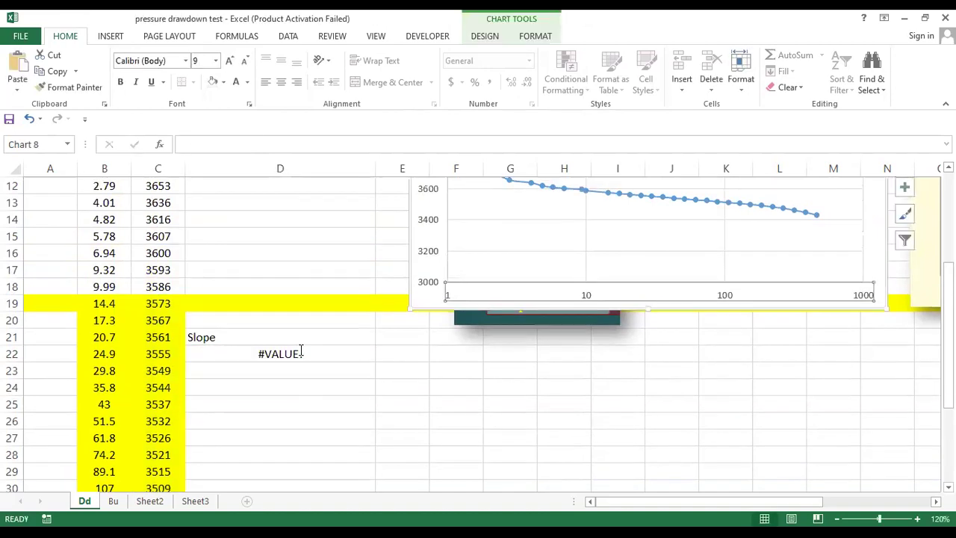
pyautogui.doubleClick(301, 352)
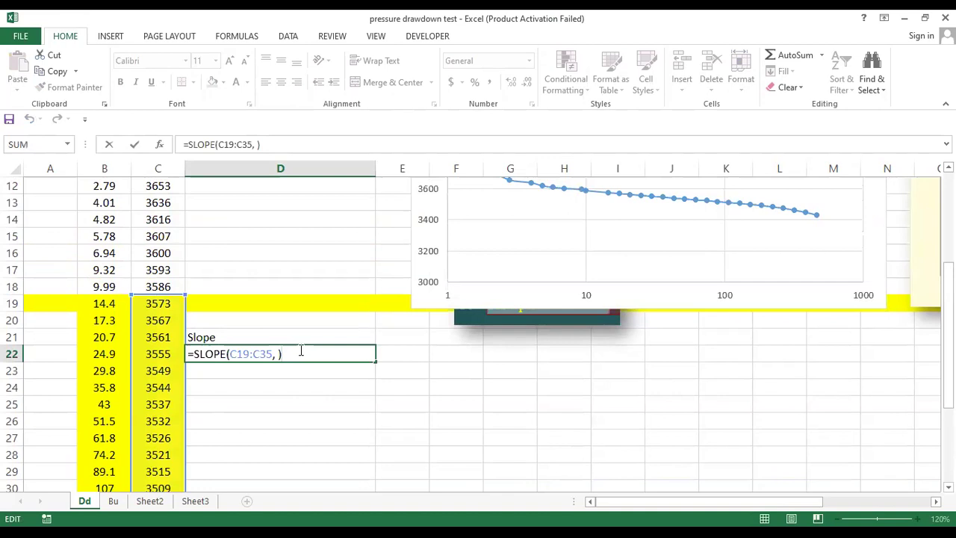
pyautogui.press('BackSpace')
pyautogui.press('BackSpace')
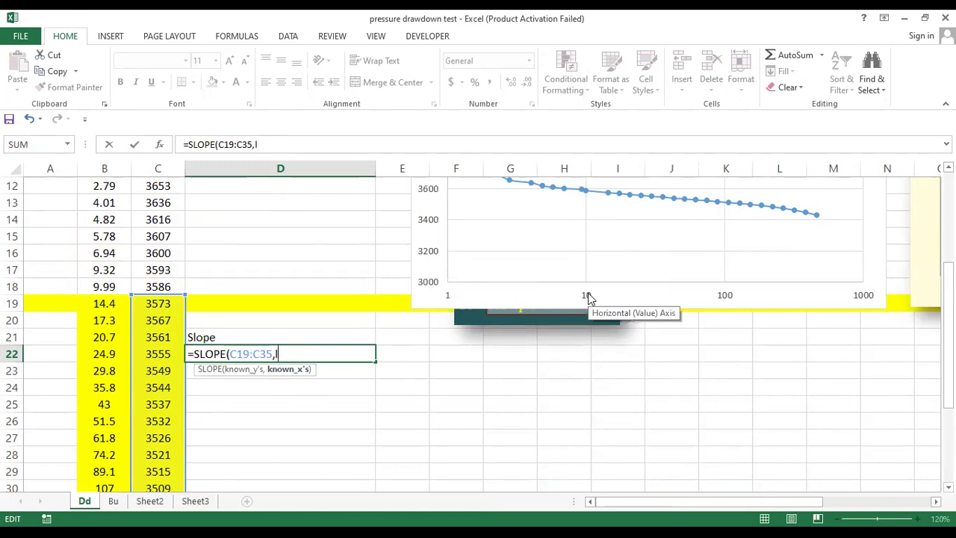
pyautogui.write('o')
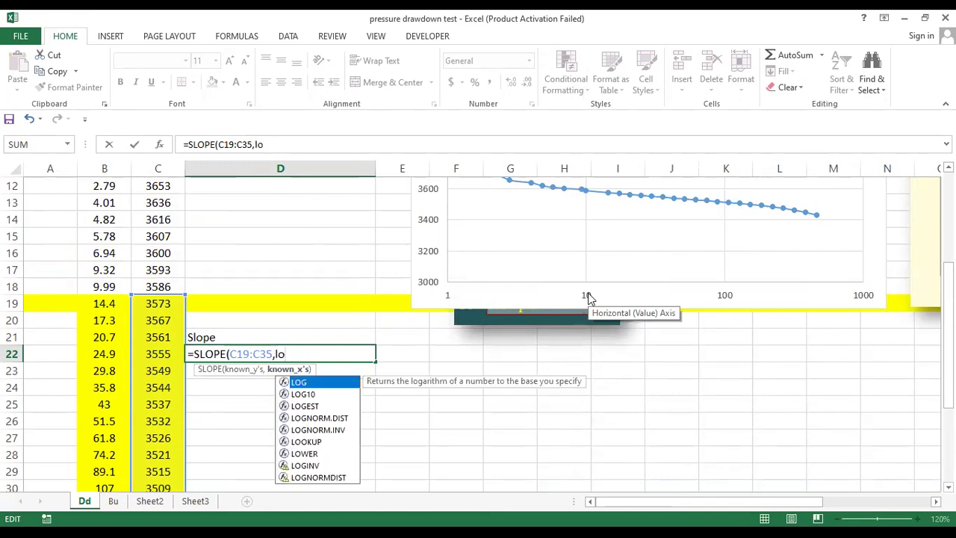
pyautogui.write('g')
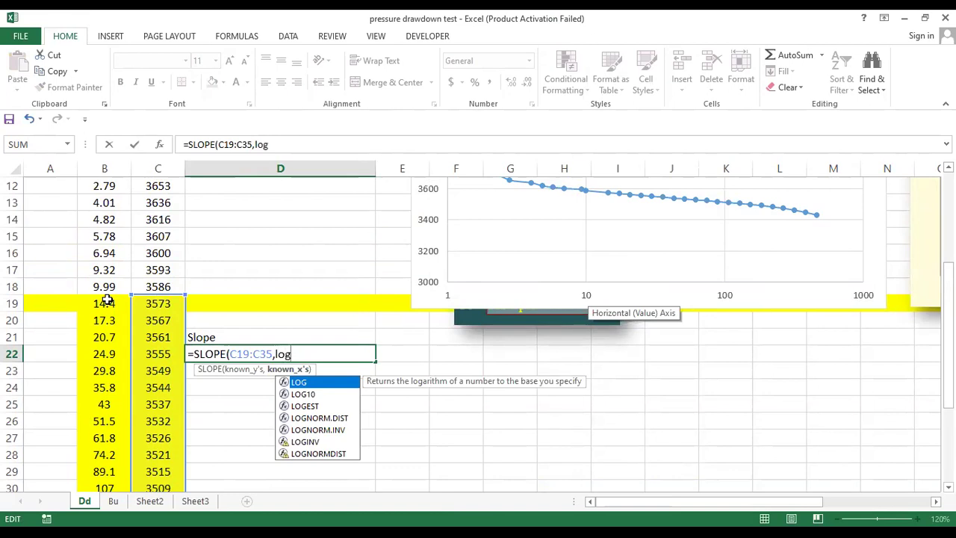
pyautogui.write('(')
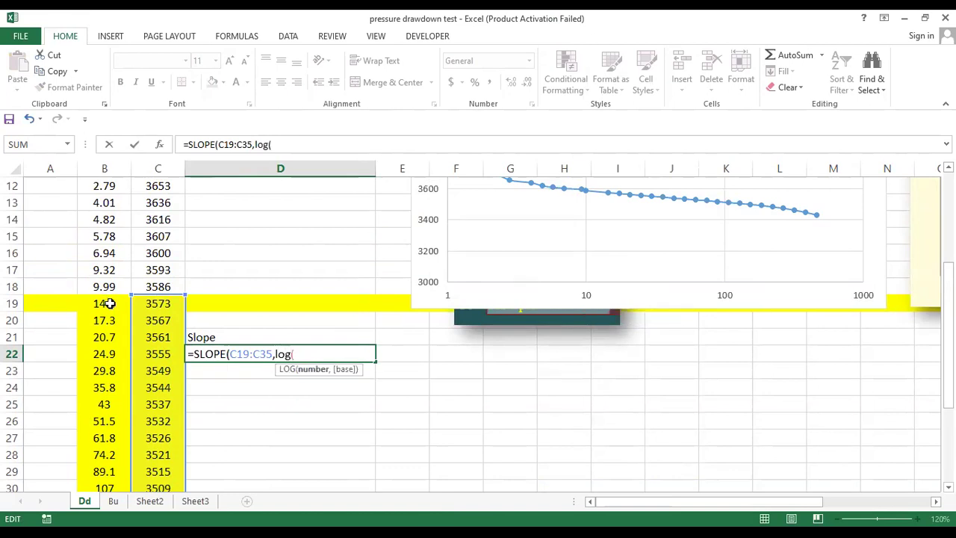
pyautogui.click(109, 303)
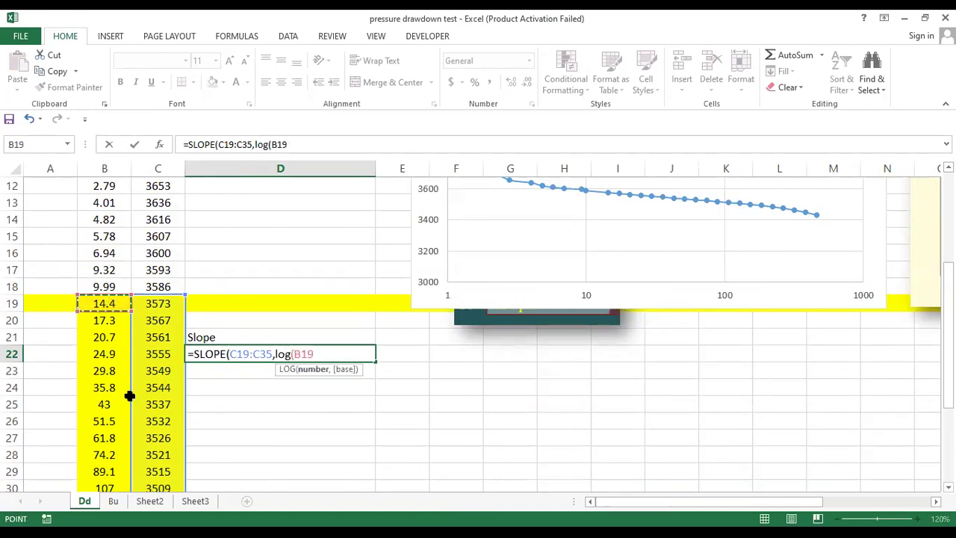
pyautogui.moveTo(82, 509); pyautogui.dragTo(111, 436)
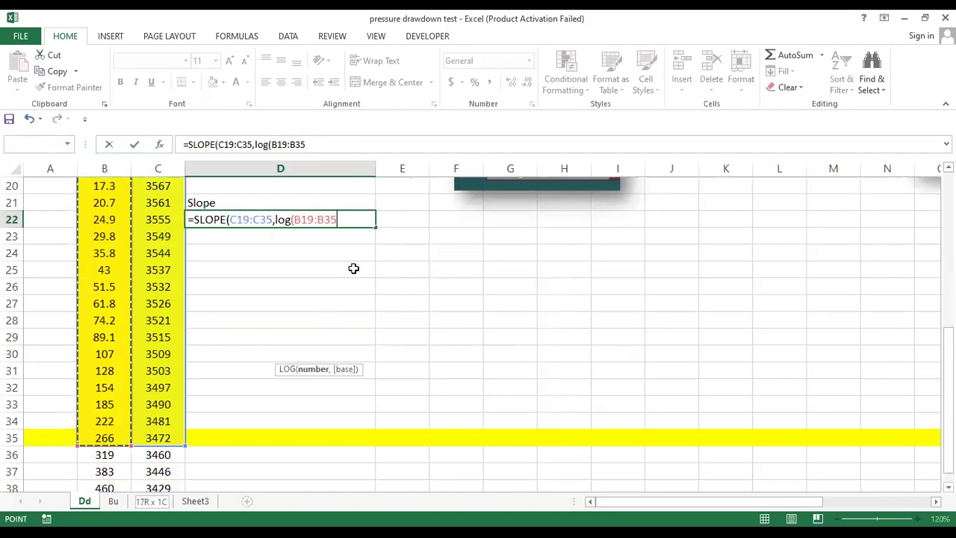
pyautogui.press('Return')
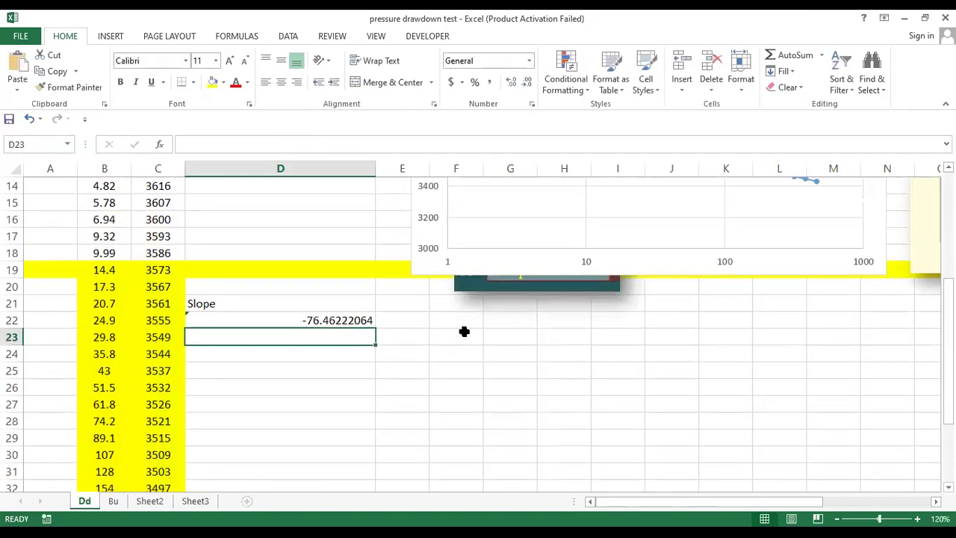
# - Extend the slope label in cell D21 to read "Slope (m)"
pyautogui.scroll(2, 464, 332)
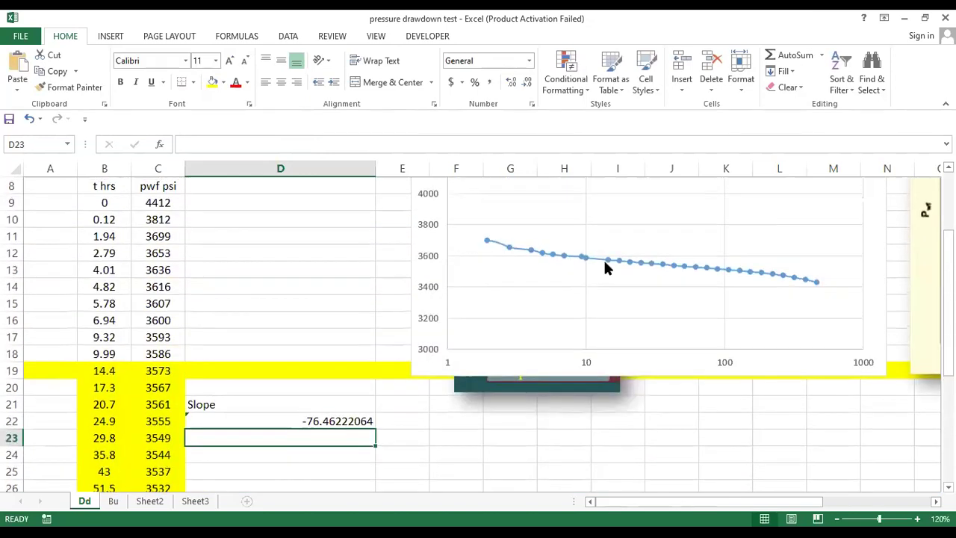
pyautogui.moveTo(607, 263)
pyautogui.moveTo(779, 281)
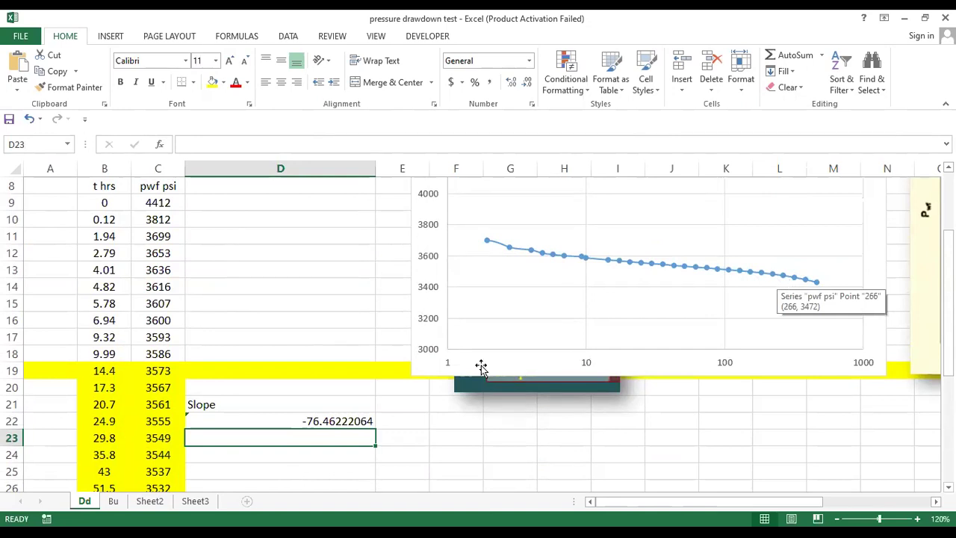
pyautogui.scroll(1, 247, 456)
pyautogui.click(248, 455)
pyautogui.doubleClick(332, 458)
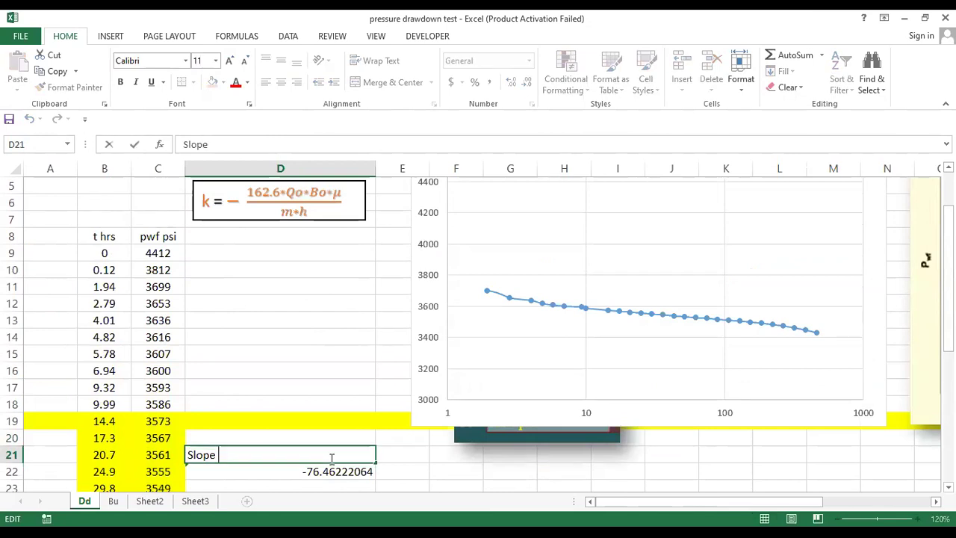
pyautogui.write('(m)')
# - Move the pwf psi chart aside to uncover the picture listing the reservoir and fluid data
pyautogui.click(256, 235)
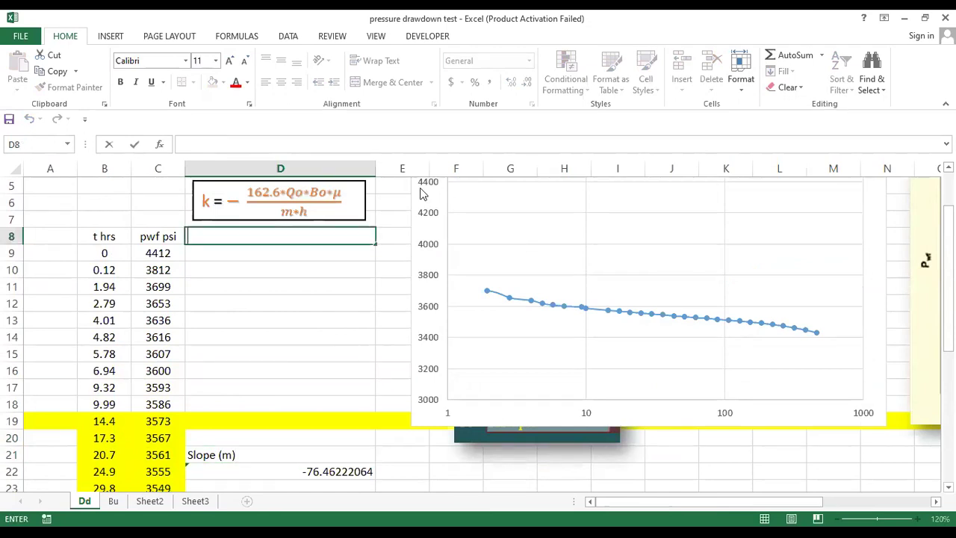
pyautogui.click(655, 283)
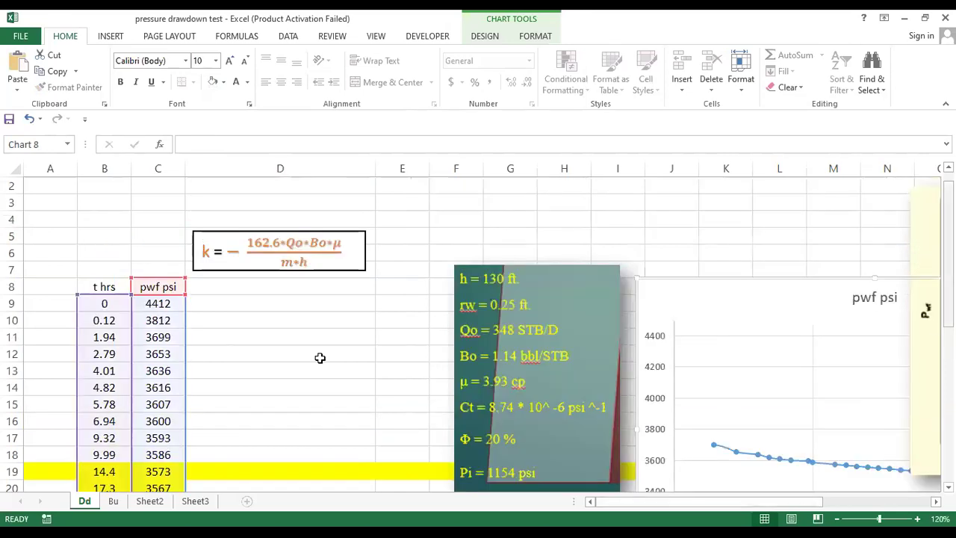
pyautogui.scroll(-1, 320, 357)
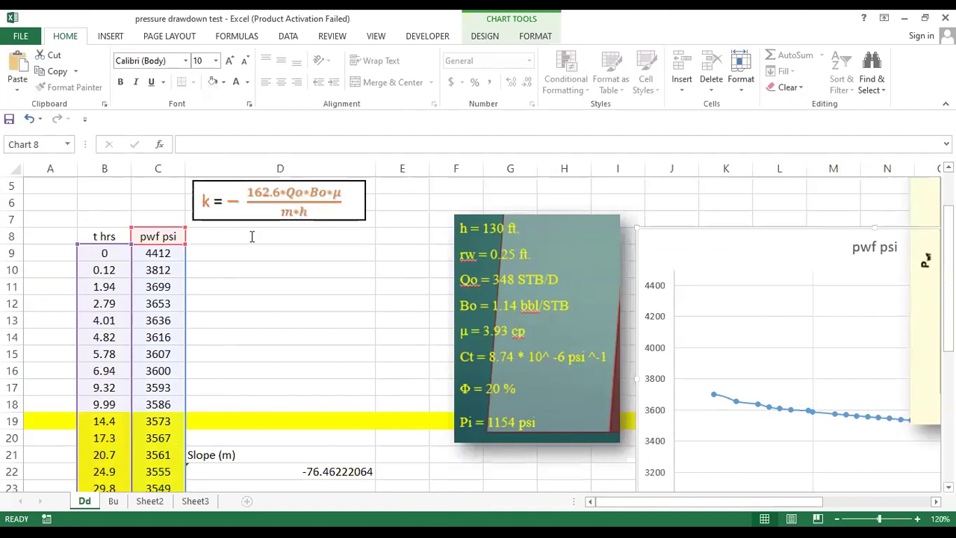
# - Start the permeability formula in cell D8 with the negative numerator -(162.6*348*1.14*3.93
pyautogui.click(252, 236)
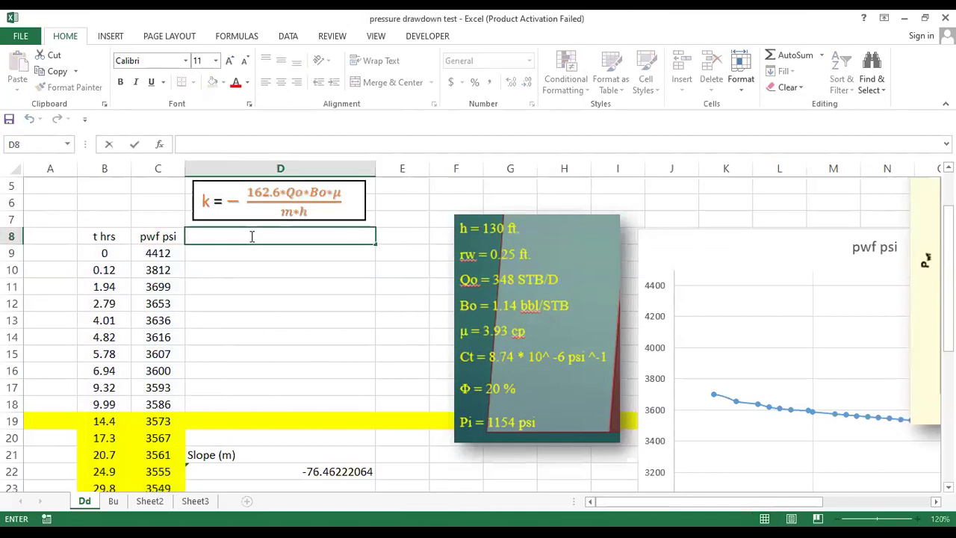
pyautogui.write('=')
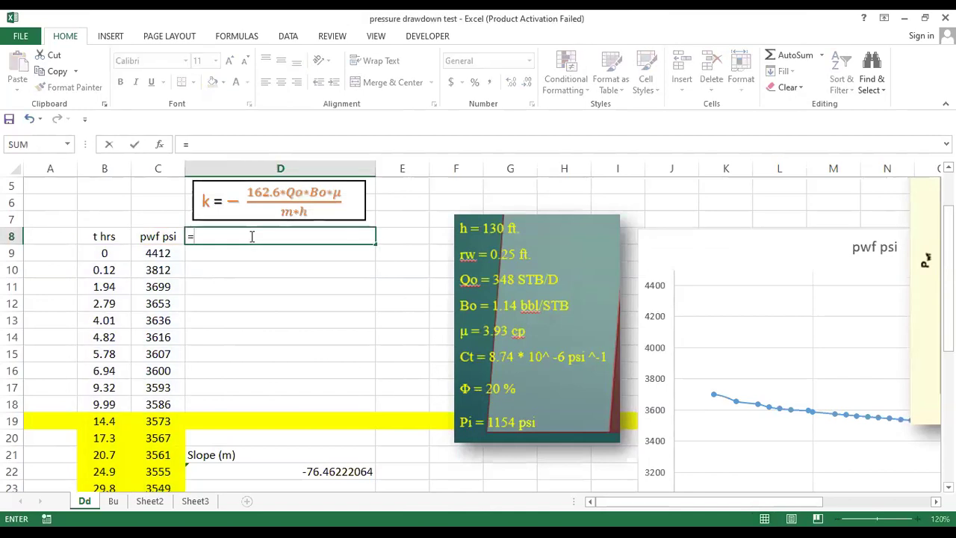
pyautogui.write('-')
pyautogui.write('(162.6*')
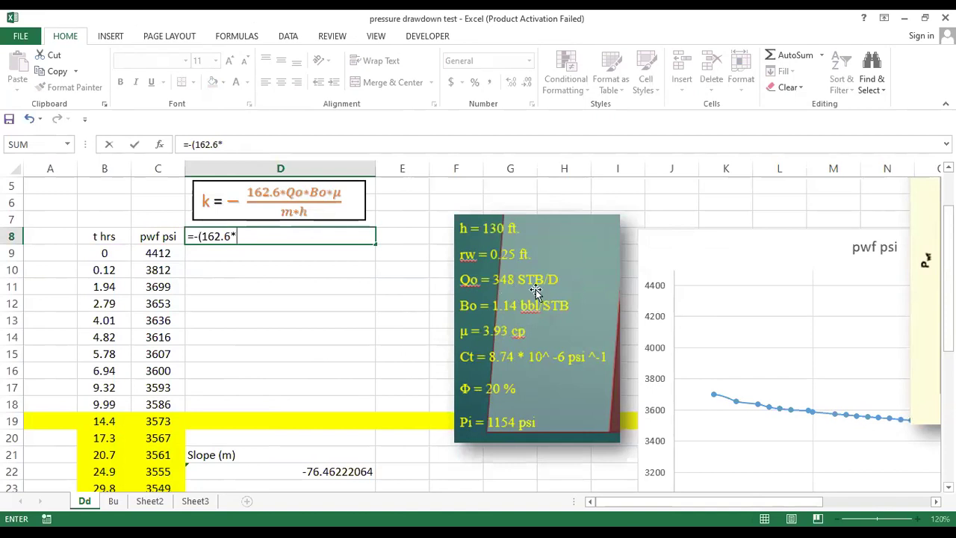
pyautogui.write('348*')
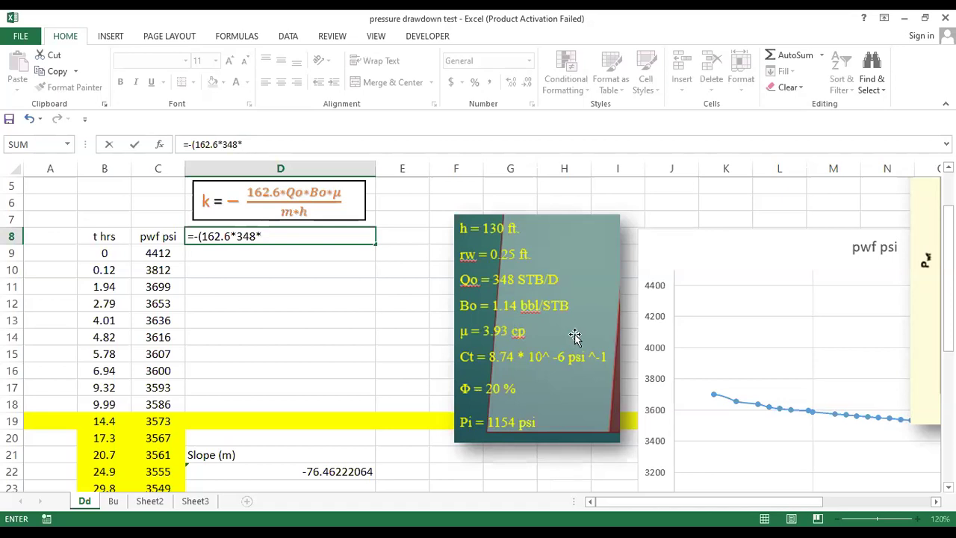
pyautogui.write('1.14*3.93')
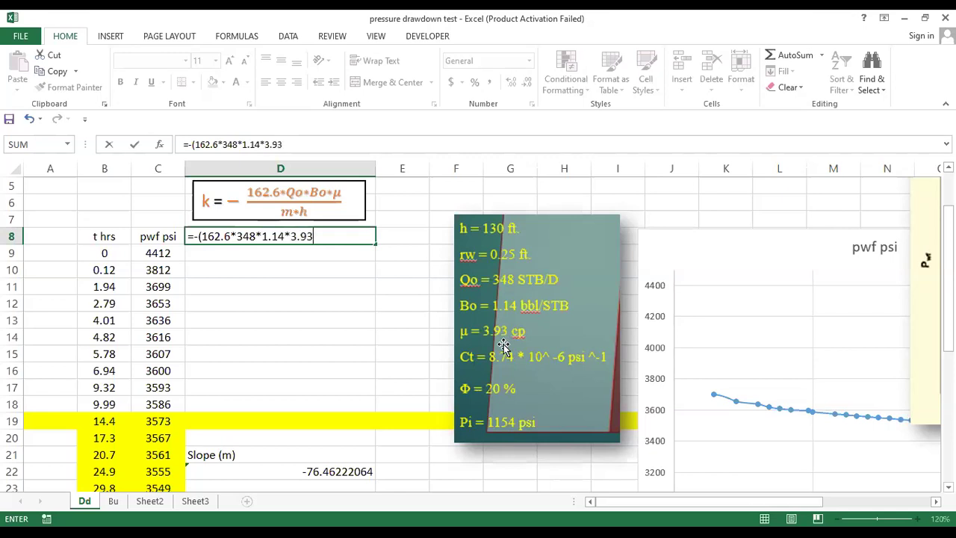
# - Complete the permeability formula in D8 by dividing by the slope in D22 times the thickness, (D22*130)
pyautogui.write(')/(')
pyautogui.click(351, 472)
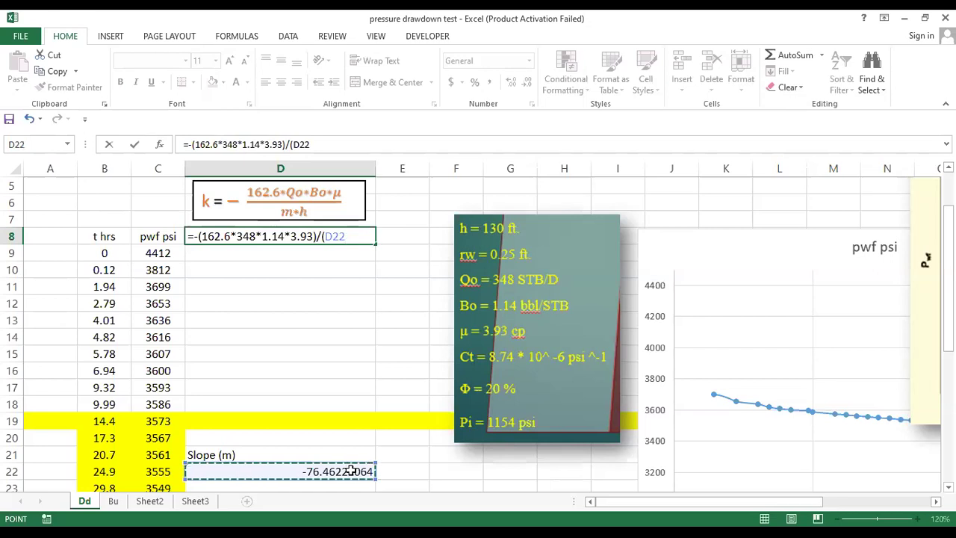
pyautogui.write('*')
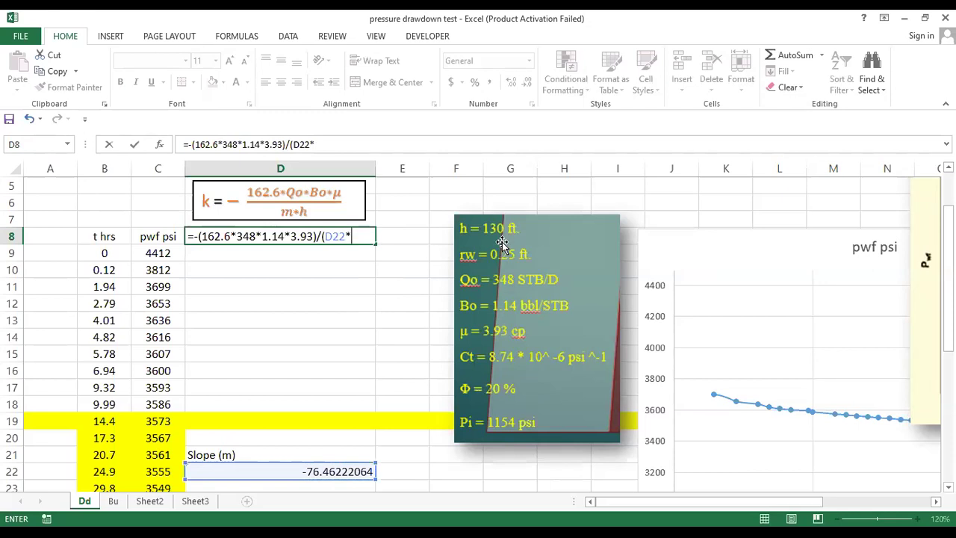
pyautogui.write('130)')
pyautogui.press('Return')
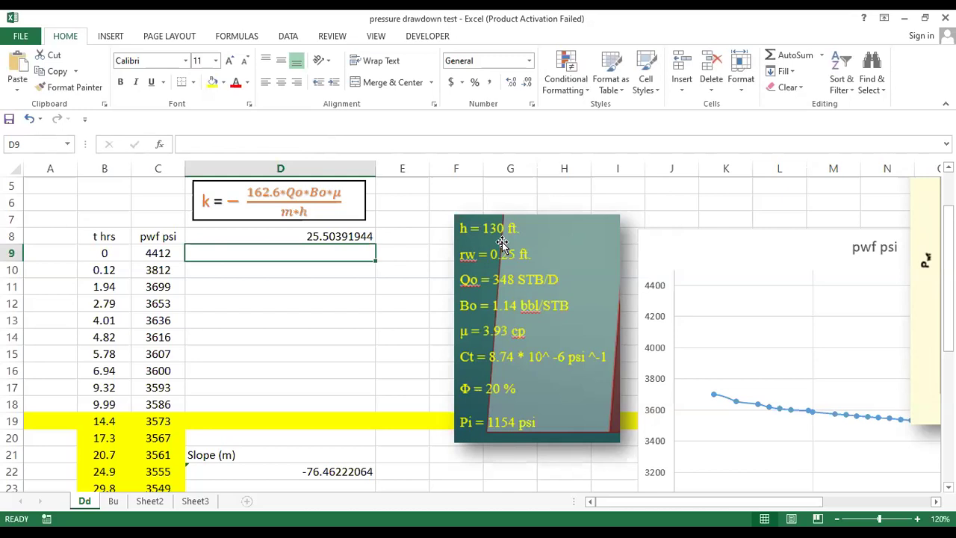
# - Move the pwf psi chart clear of the reference drawdown plot and compare where their transient flow regions end
pyautogui.scroll(2, 316, 303)
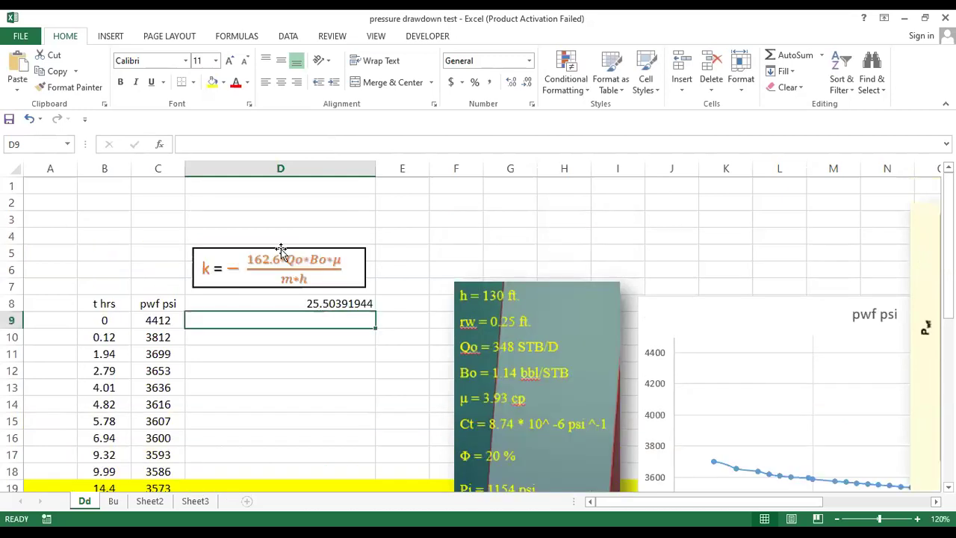
pyautogui.click(350, 303)
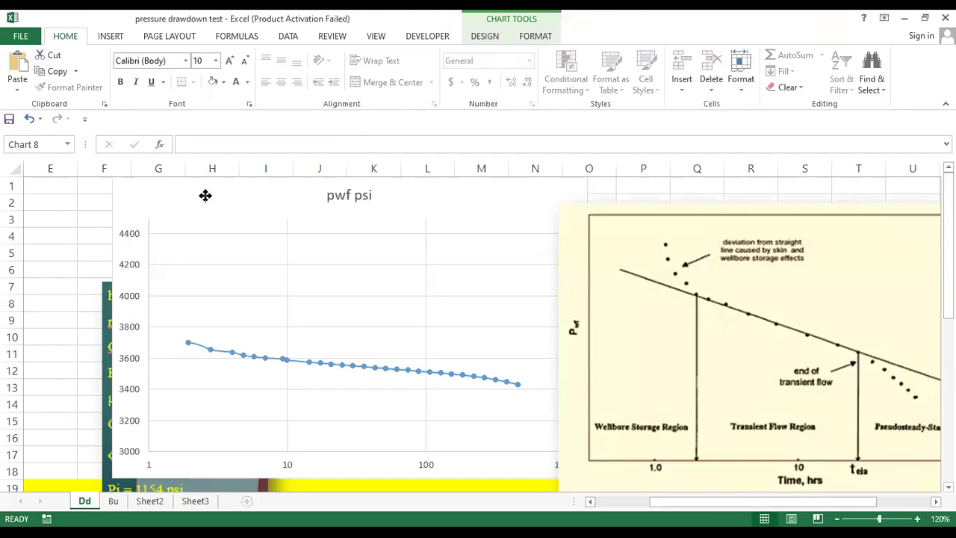
pyautogui.moveTo(205, 195); pyautogui.dragTo(158, 195)
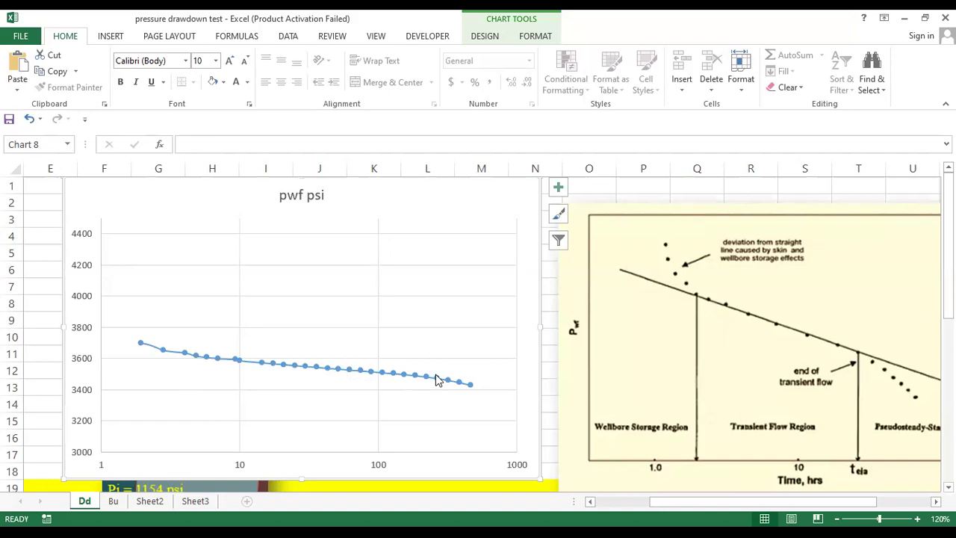
pyautogui.moveTo(436, 380)
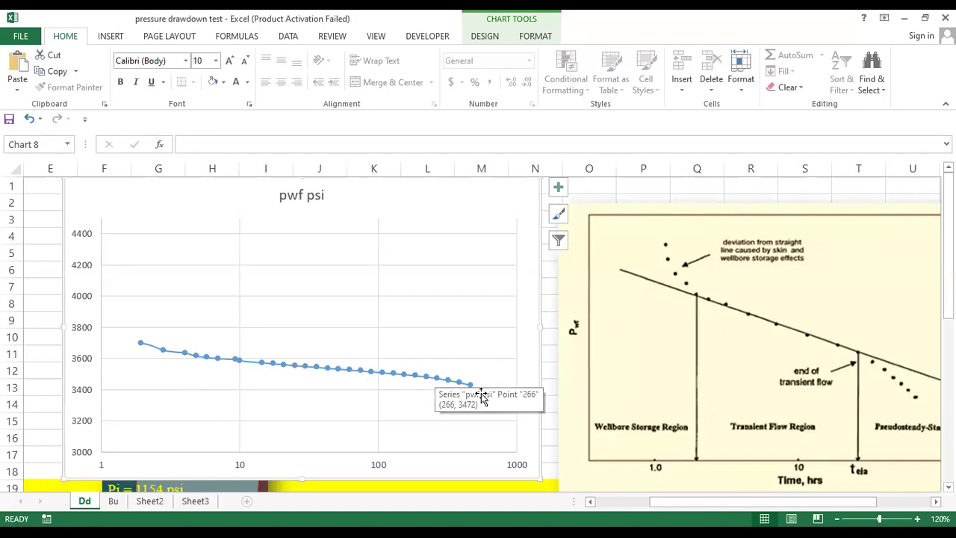
pyautogui.moveTo(472, 390)
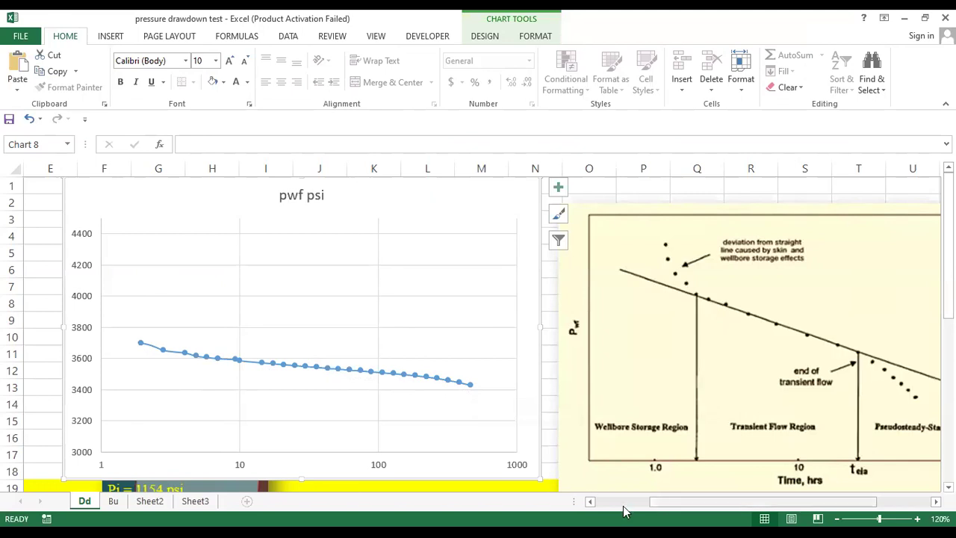
pyautogui.hscroll(-5, 425, 354)
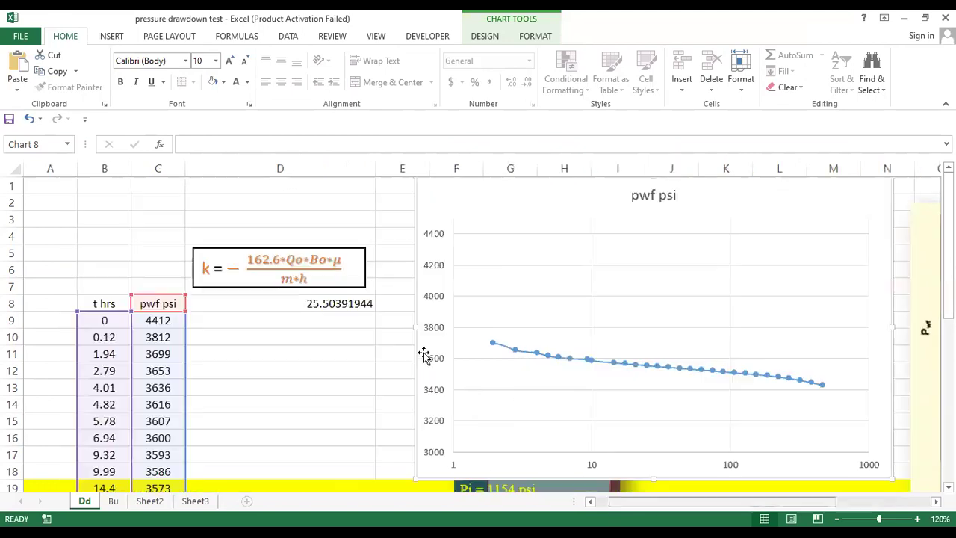
pyautogui.hscroll(1, 535, 371)
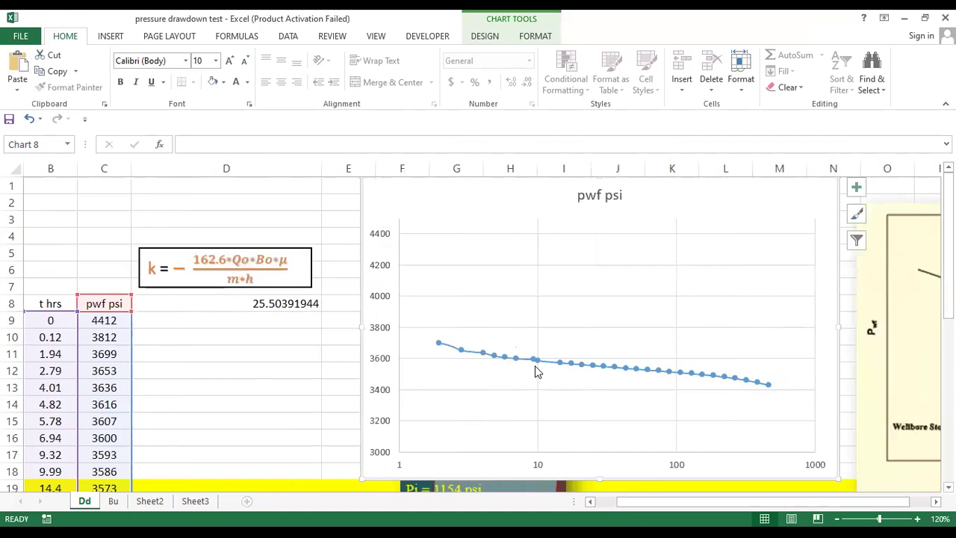
# - On the Bu sheet, move the reservoir data picture over columns L to O and place the reference buildup plot from column P
pyautogui.click(117, 506)
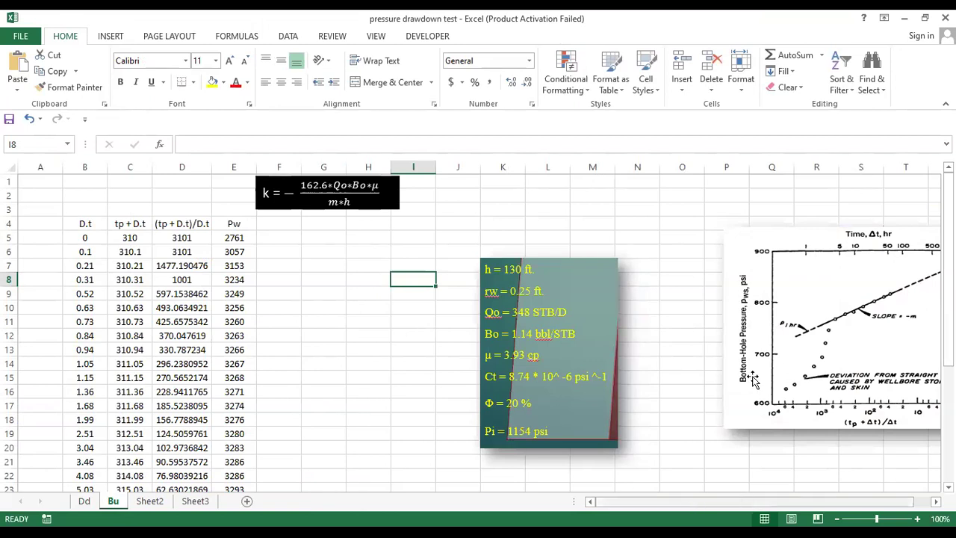
pyautogui.hscroll(1, 755, 380)
pyautogui.click(680, 225)
pyautogui.moveTo(680, 224); pyautogui.dragTo(615, 192)
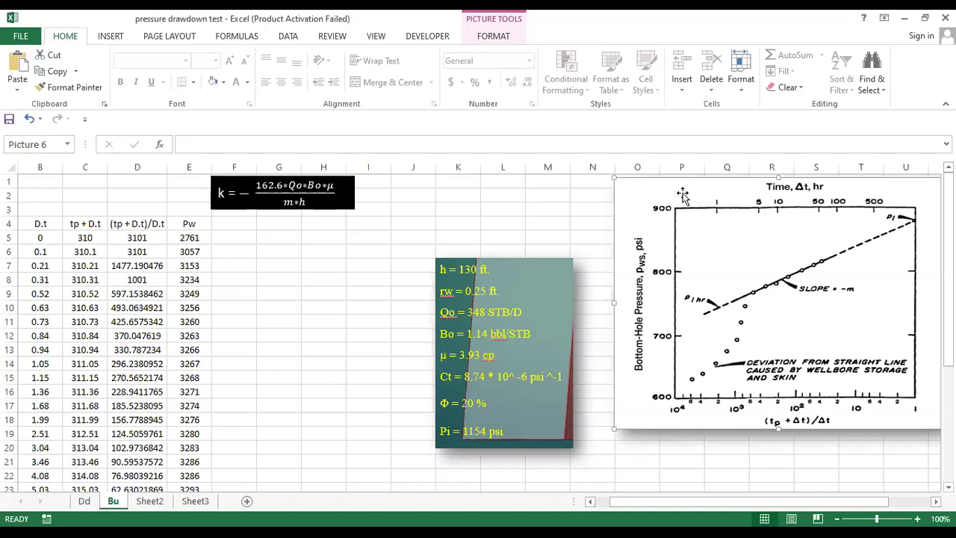
pyautogui.moveTo(776, 238); pyautogui.dragTo(666, 204)
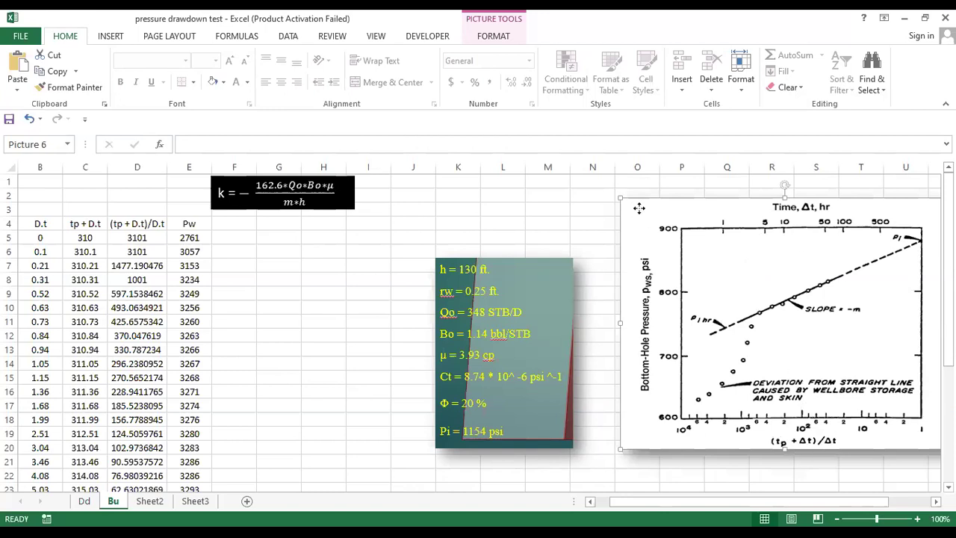
pyautogui.moveTo(726, 460); pyautogui.dragTo(843, 459)
pyautogui.moveTo(706, 506); pyautogui.dragTo(706, 507)
pyautogui.moveTo(635, 276); pyautogui.dragTo(635, 277)
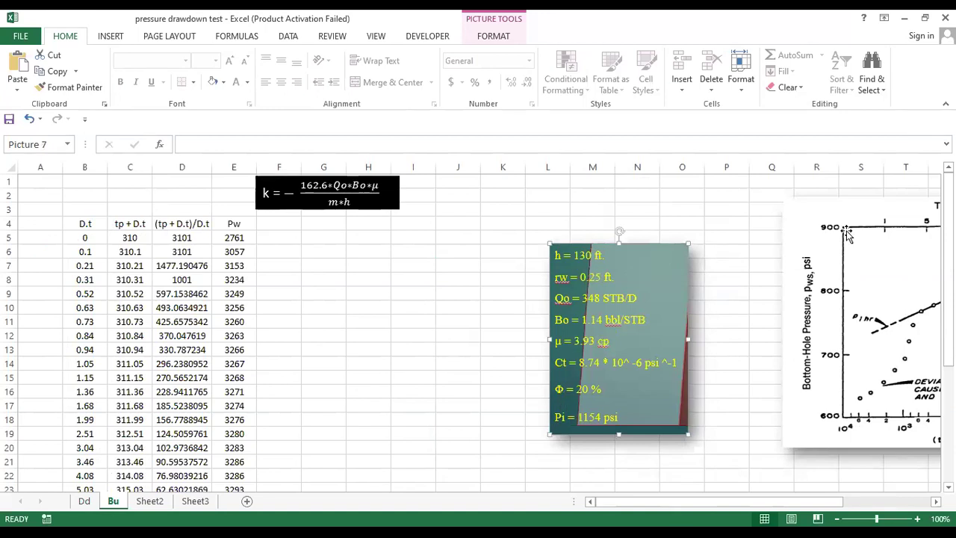
pyautogui.moveTo(849, 210); pyautogui.dragTo(793, 210)
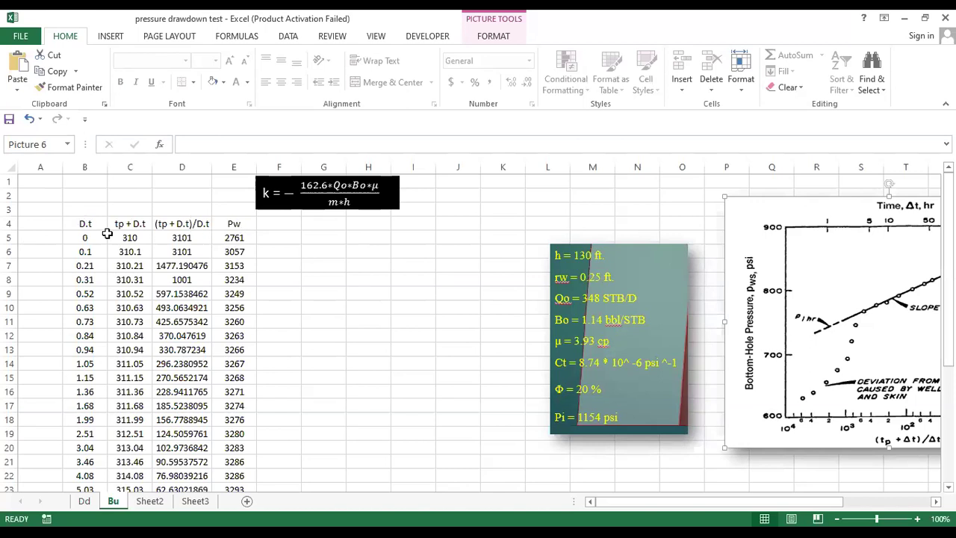
# - Insert a scatter chart with smooth lines and markers from the D.t column and the Pw column
pyautogui.click(84, 224)
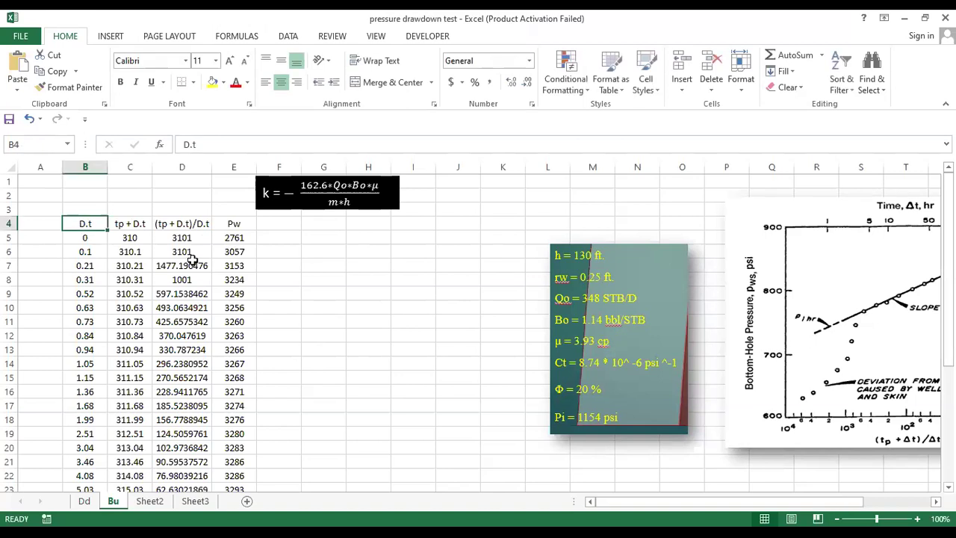
pyautogui.hotkey('ctrl', 'shift', 'Down')
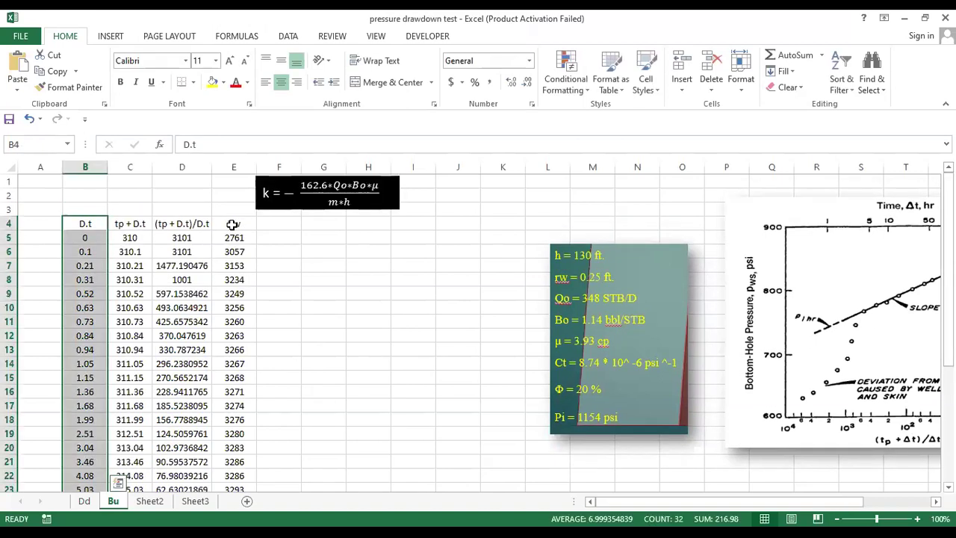
pyautogui.keyDown('ctrl'); pyautogui.click(233, 224); pyautogui.keyUp('ctrl')
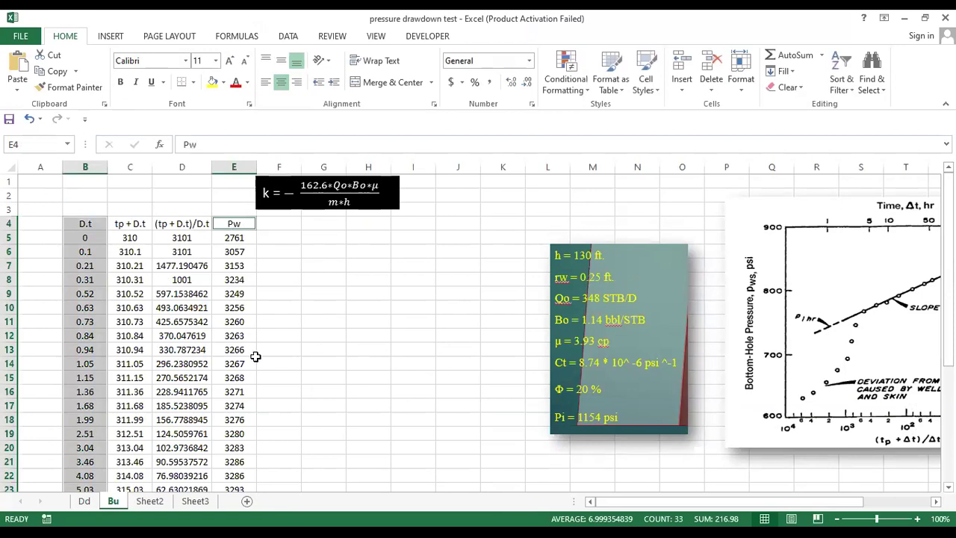
pyautogui.hotkey('ctrl', 'shift', 'Down')
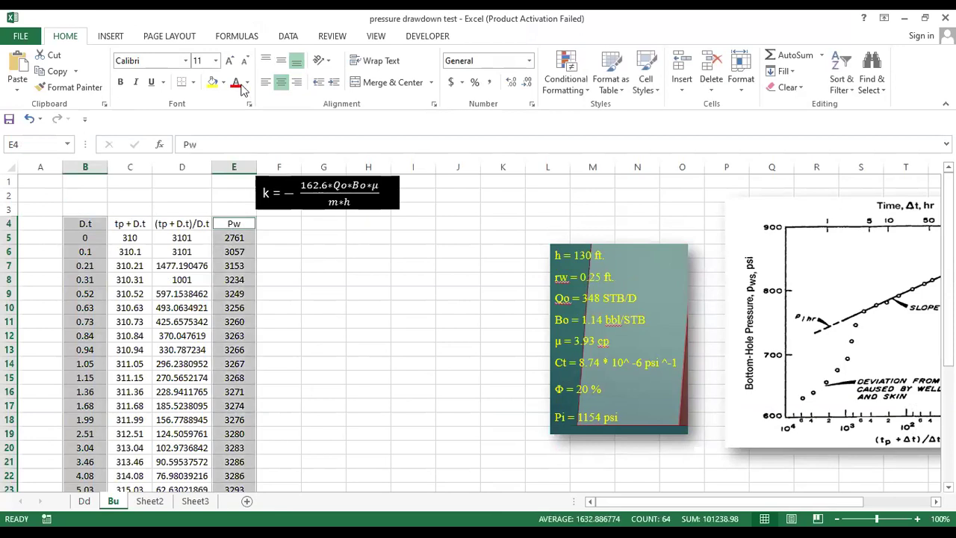
pyautogui.click(105, 39)
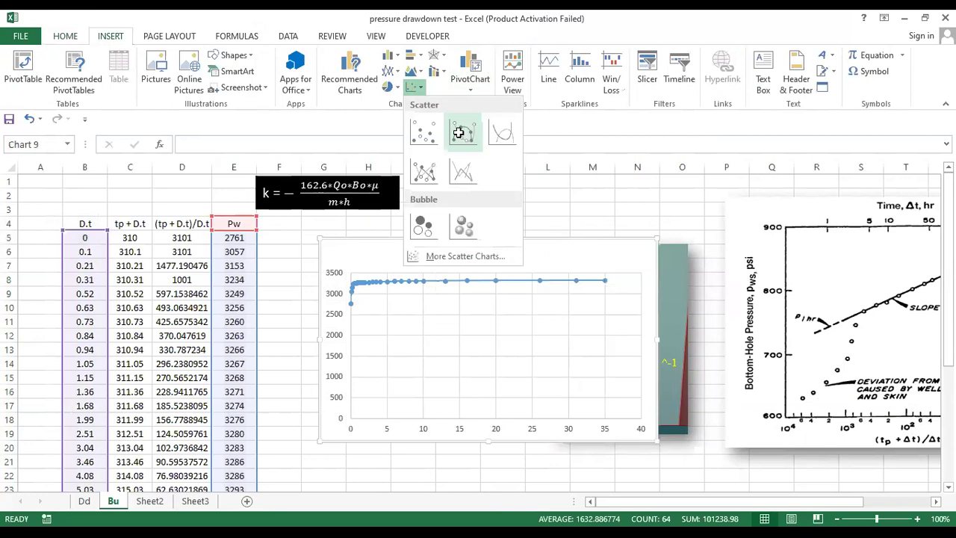
pyautogui.click(458, 133)
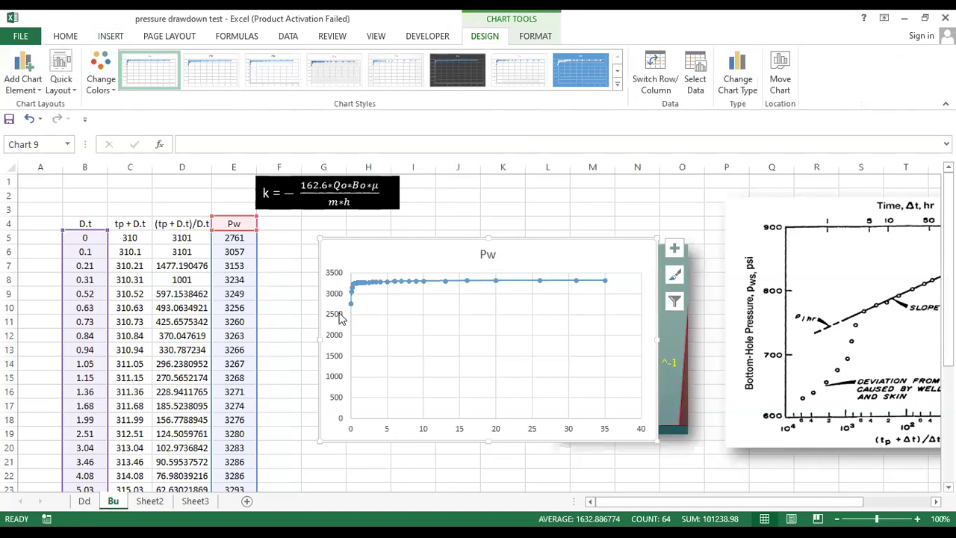
# - Set the minimum bound of the Pw chart's vertical axis to 2500
pyautogui.click(339, 318)
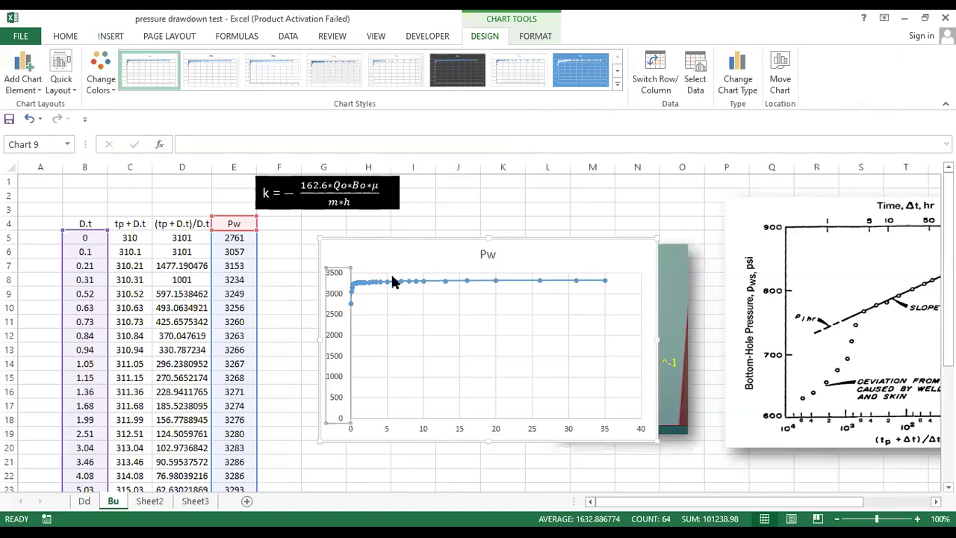
pyautogui.hotkey('ctrl', '1')
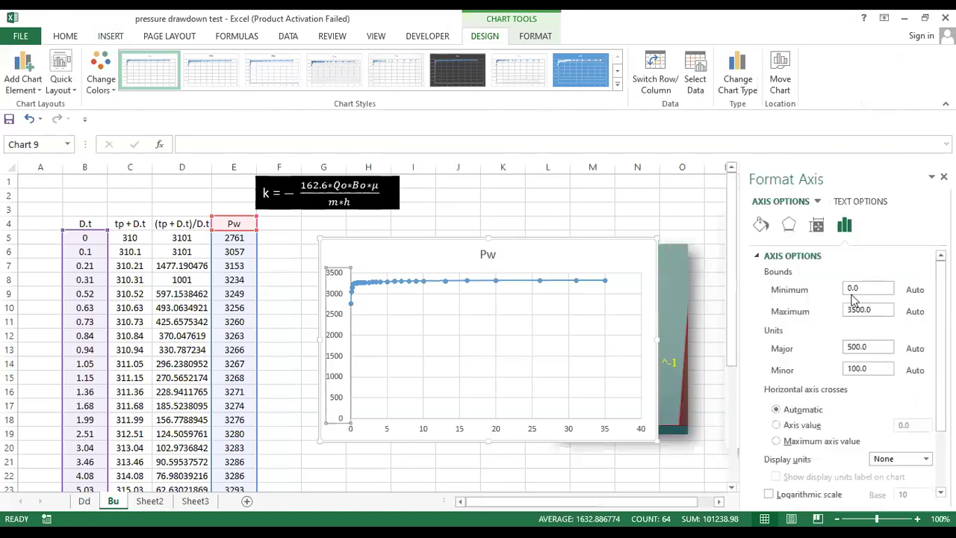
pyautogui.moveTo(852, 291); pyautogui.dragTo(837, 290)
pyautogui.write('2500')
pyautogui.press('Return')
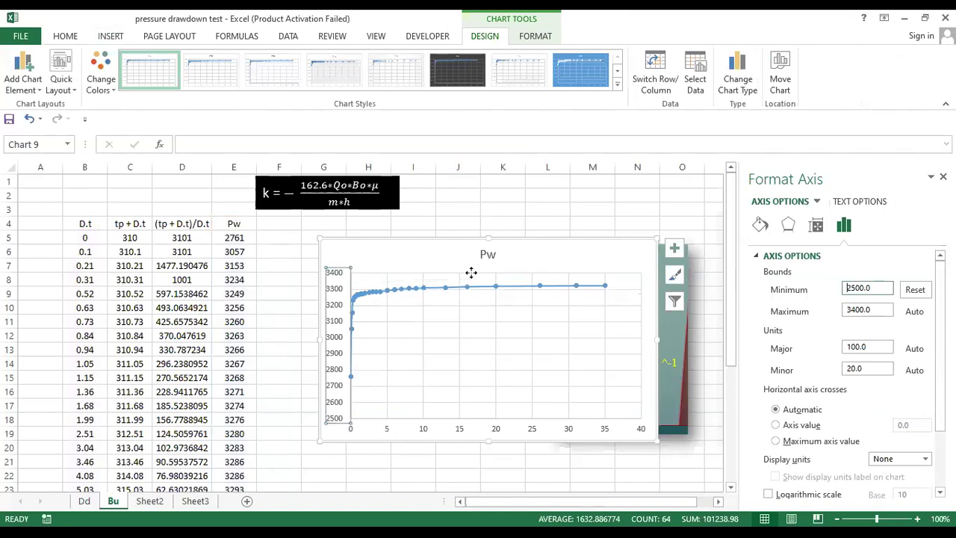
# - Apply a quick layout with axis titles, a legend and a last-point data label to the Pw chart
pyautogui.moveTo(471, 272); pyautogui.dragTo(478, 302)
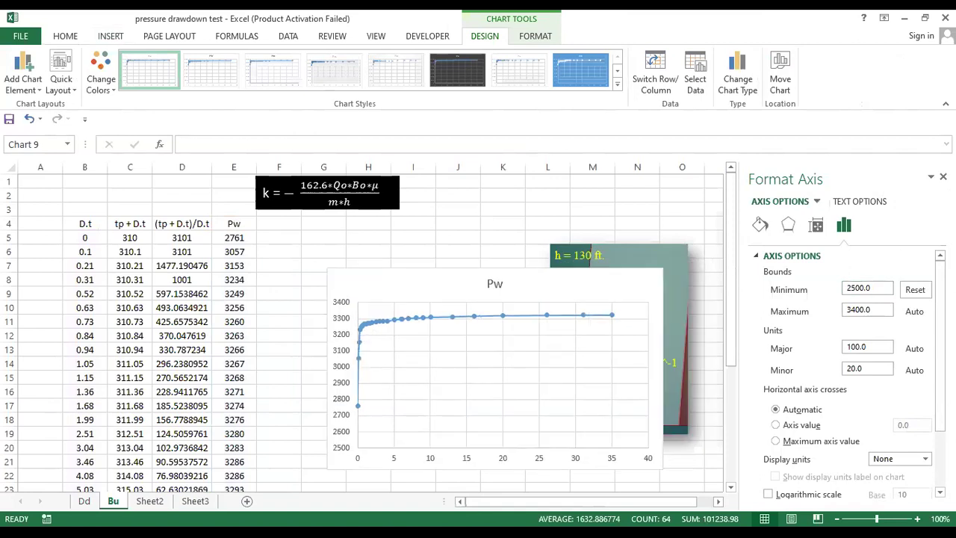
pyautogui.click(349, 314)
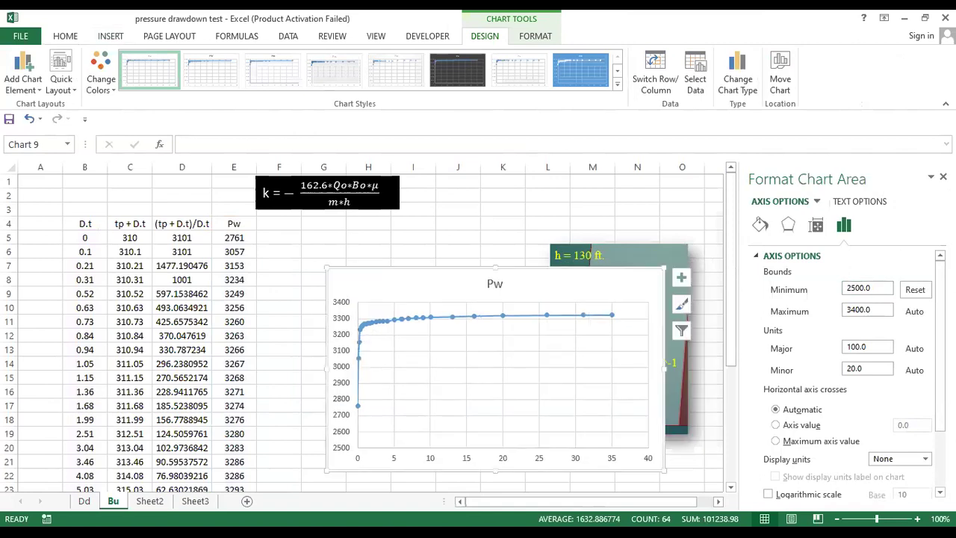
pyautogui.click(346, 370)
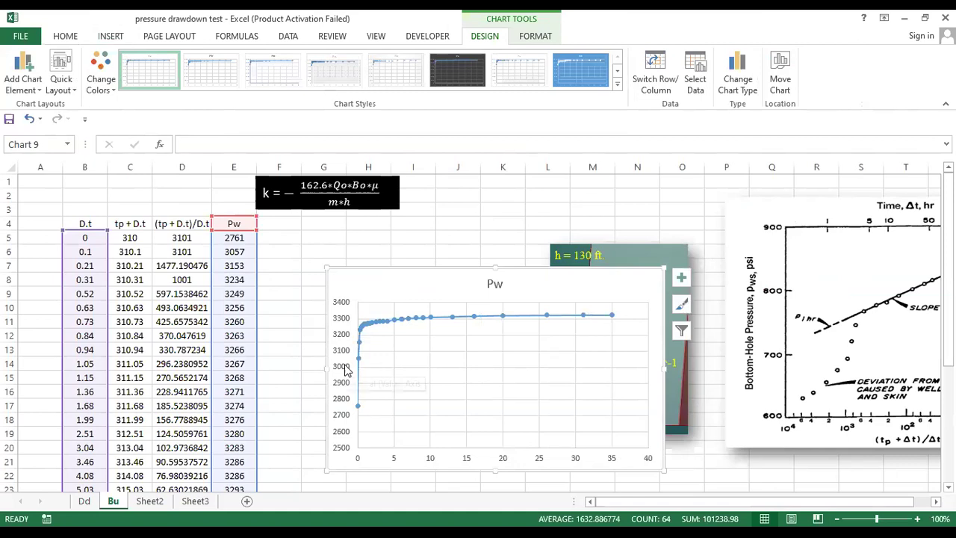
pyautogui.click(346, 370)
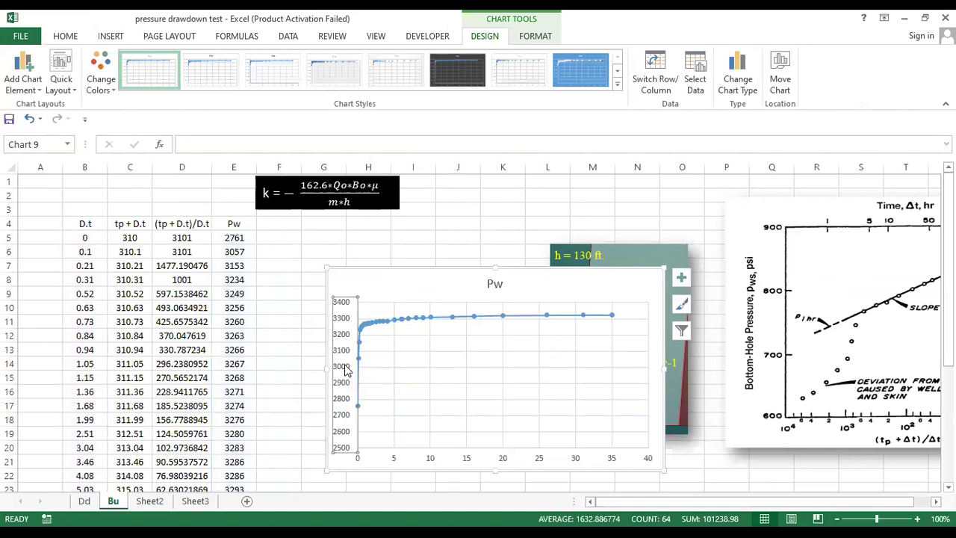
pyautogui.doubleClick(346, 370)
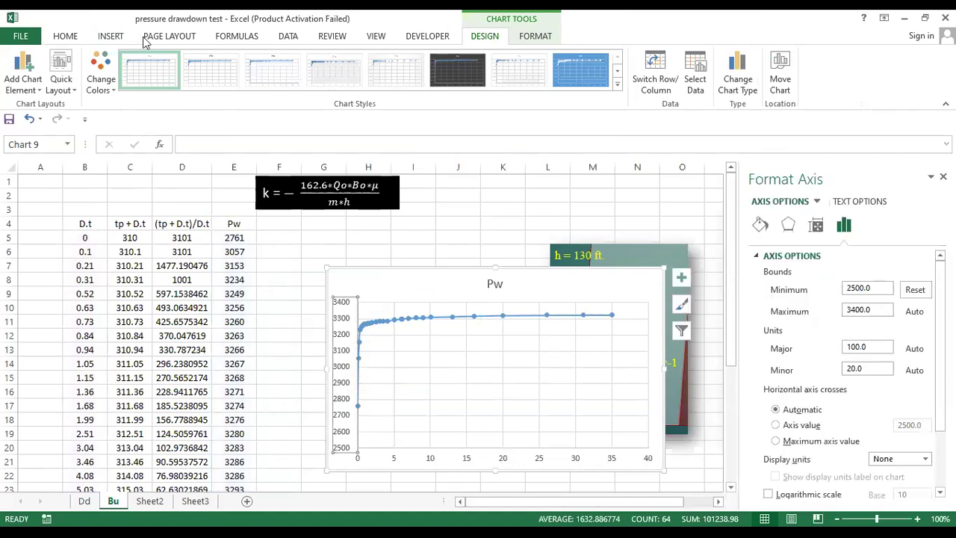
pyautogui.press('Down')
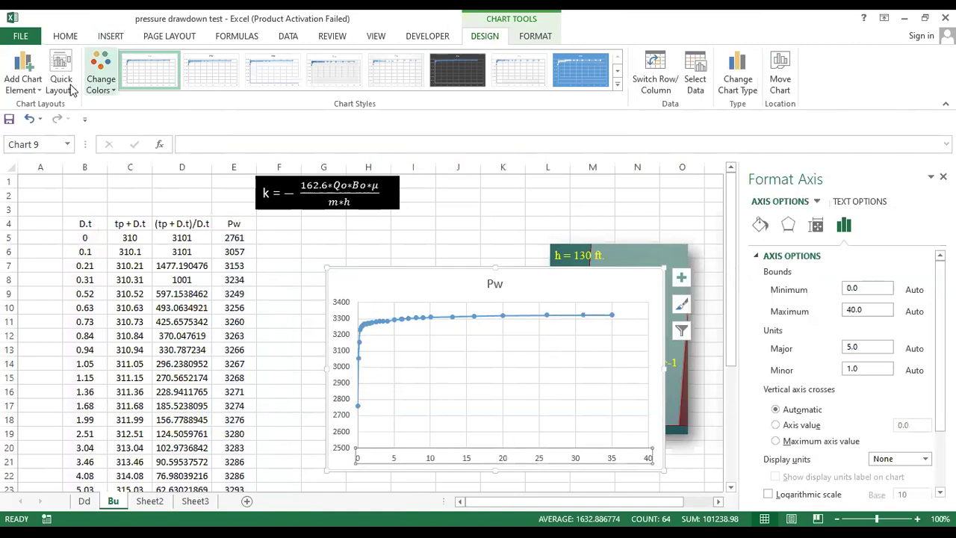
pyautogui.click(71, 88)
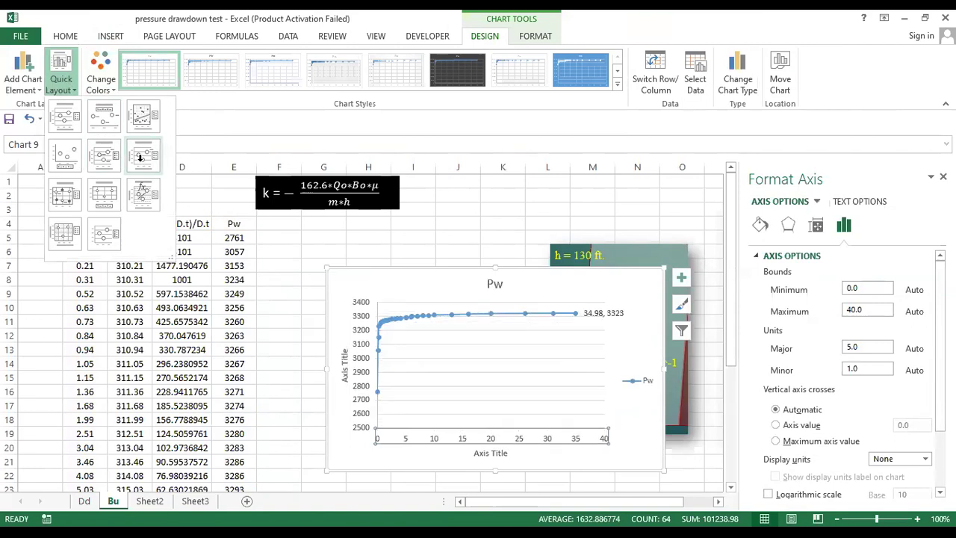
# - Title the Pw chart's vertical axis Pwf and its horizontal axis D.t
pyautogui.click(343, 375)
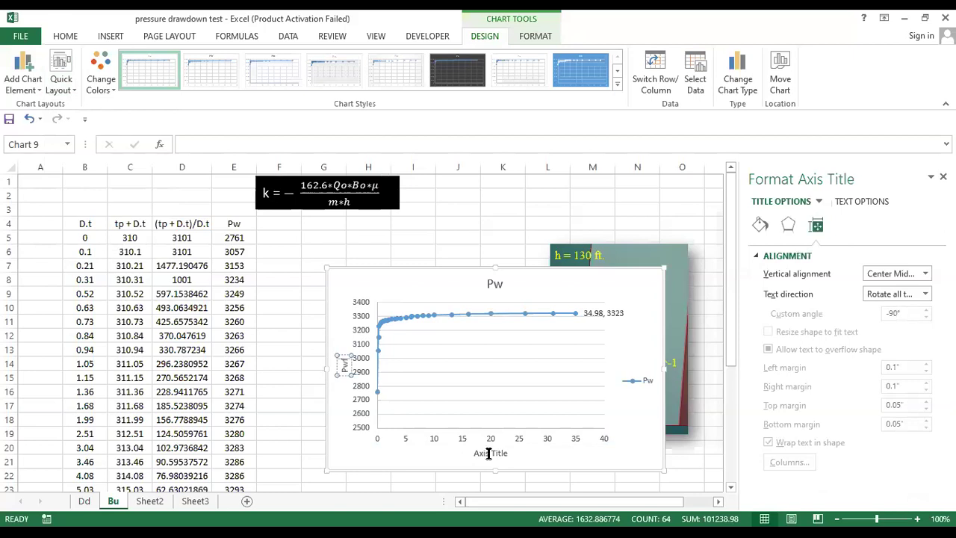
pyautogui.click(489, 453)
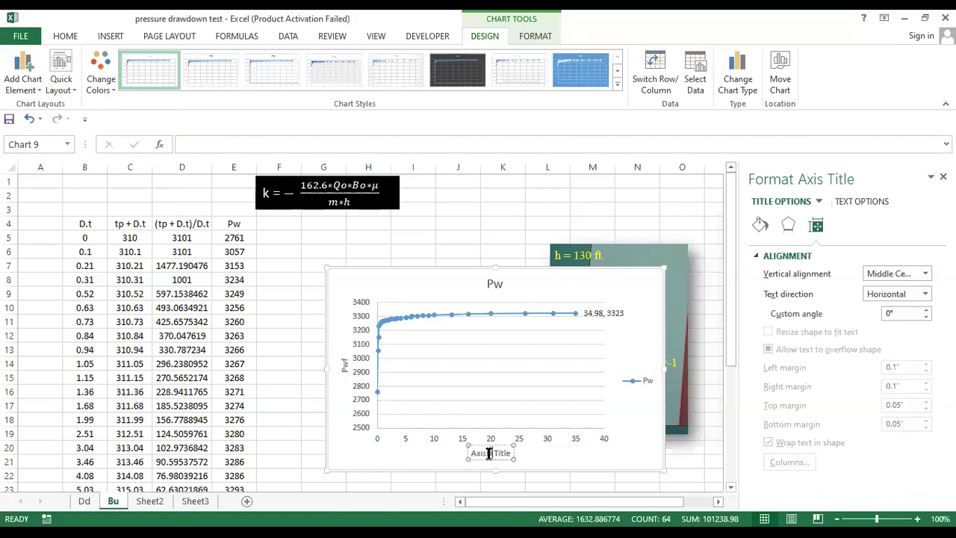
pyautogui.click(489, 453)
pyautogui.write('D.t')
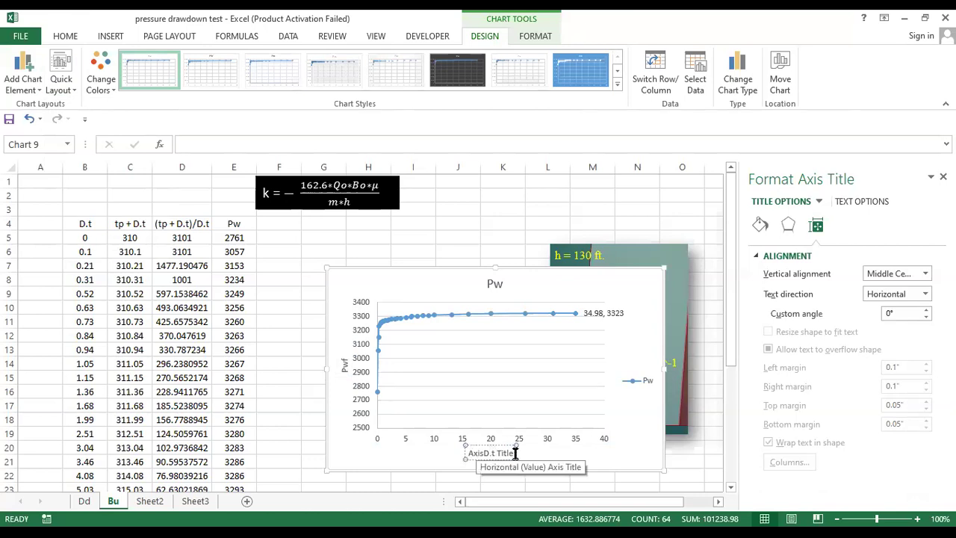
pyautogui.hotkey('ctrl', 'a')
pyautogui.write('D.')
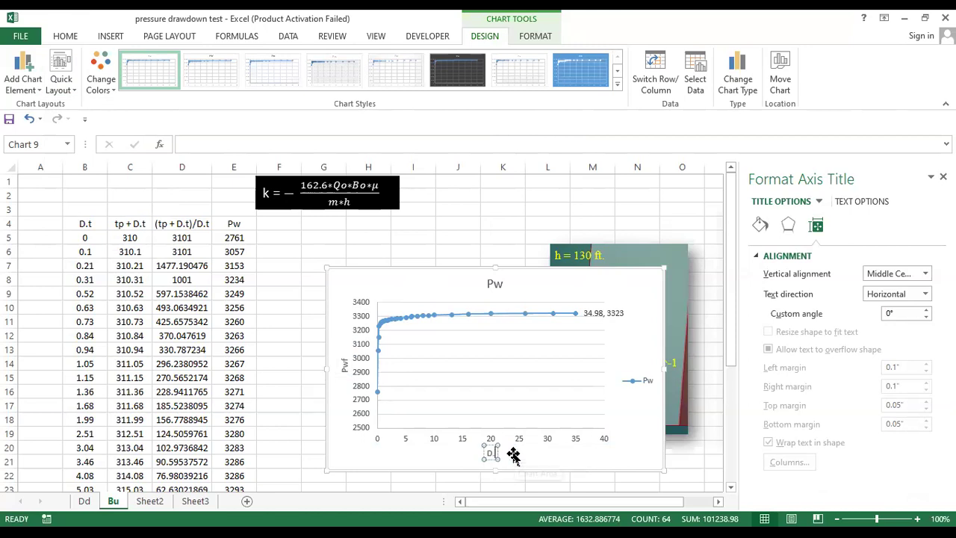
pyautogui.write('.t')
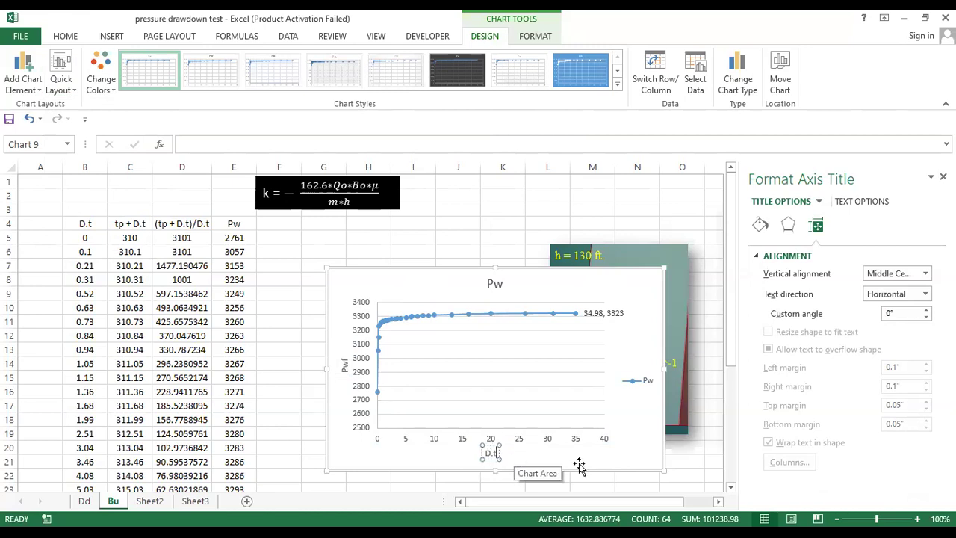
pyautogui.click(554, 327)
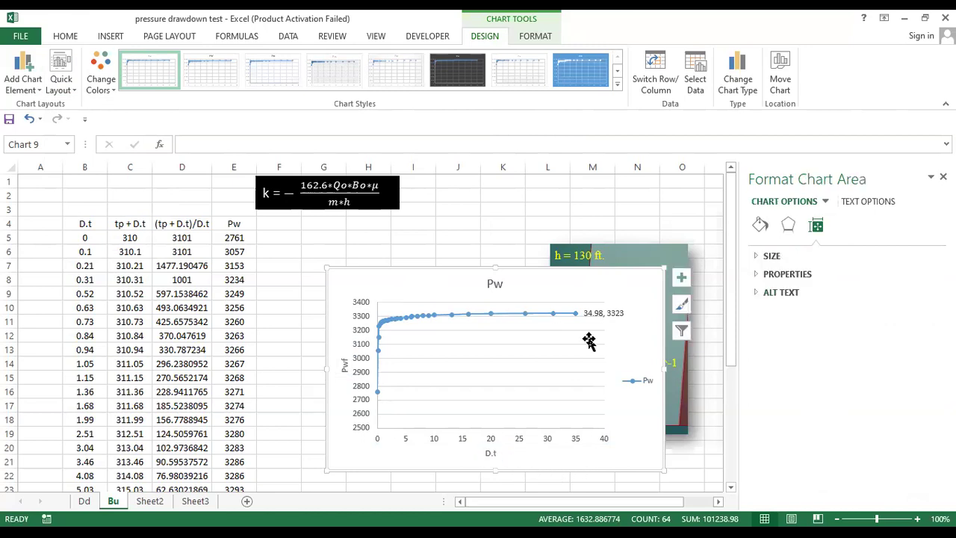
# - Delete the Pw chart's legend and move the chart over columns H to O, starting around row 10
pyautogui.click(634, 381)
pyautogui.press('Delete')
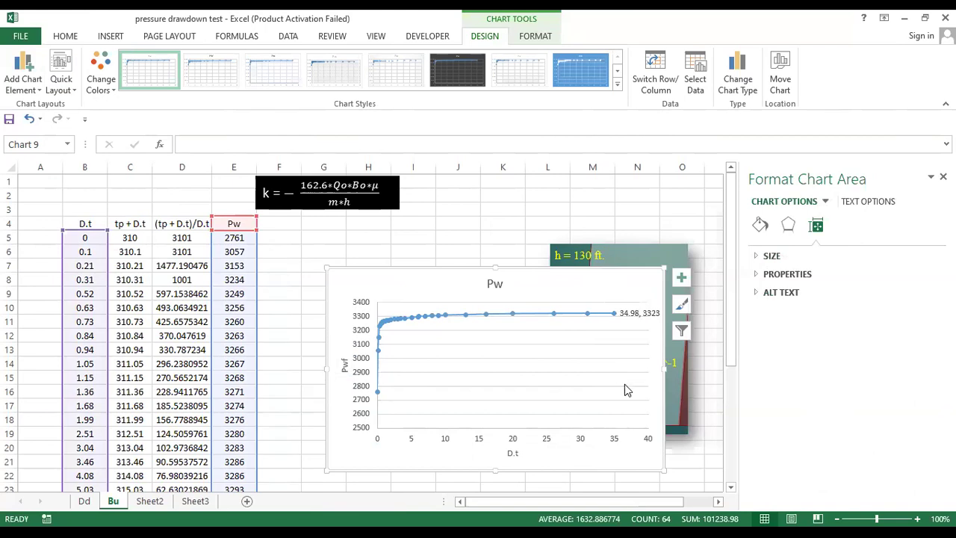
pyautogui.click(639, 313)
pyautogui.moveTo(515, 330); pyautogui.dragTo(588, 368)
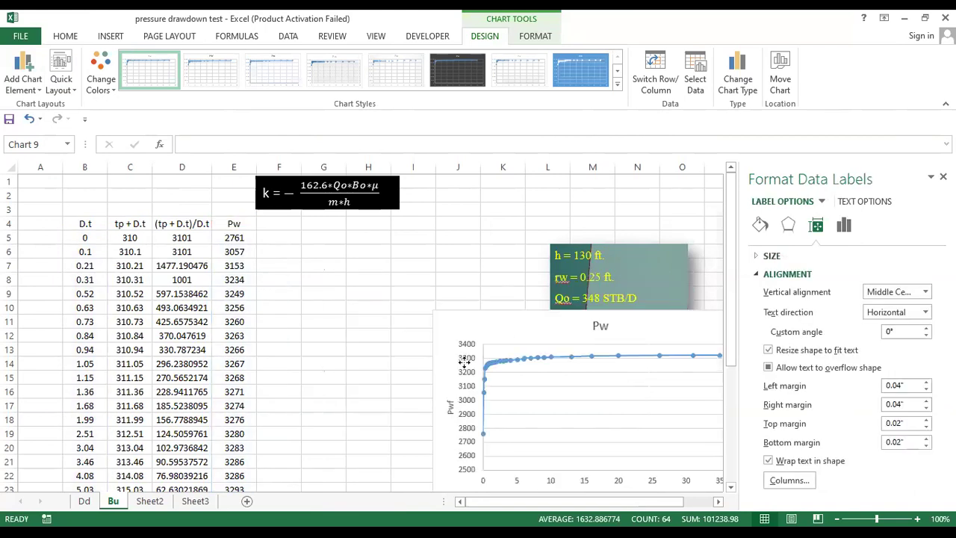
pyautogui.moveTo(428, 319); pyautogui.dragTo(438, 301)
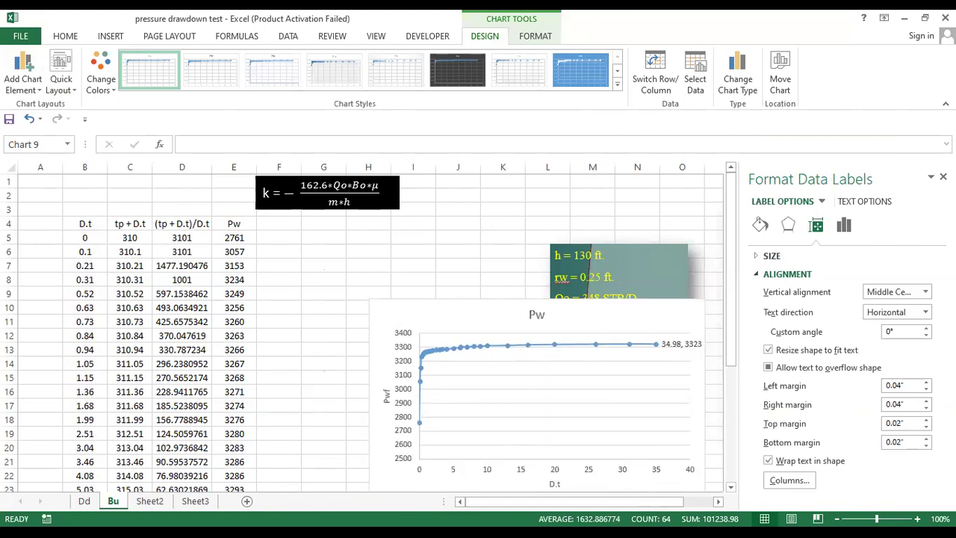
pyautogui.press('Escape')
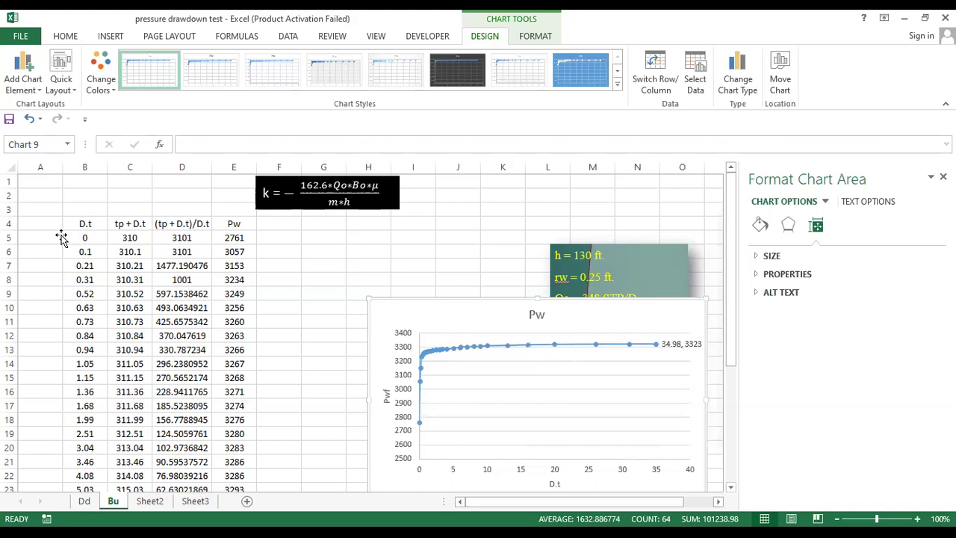
pyautogui.press('Escape')
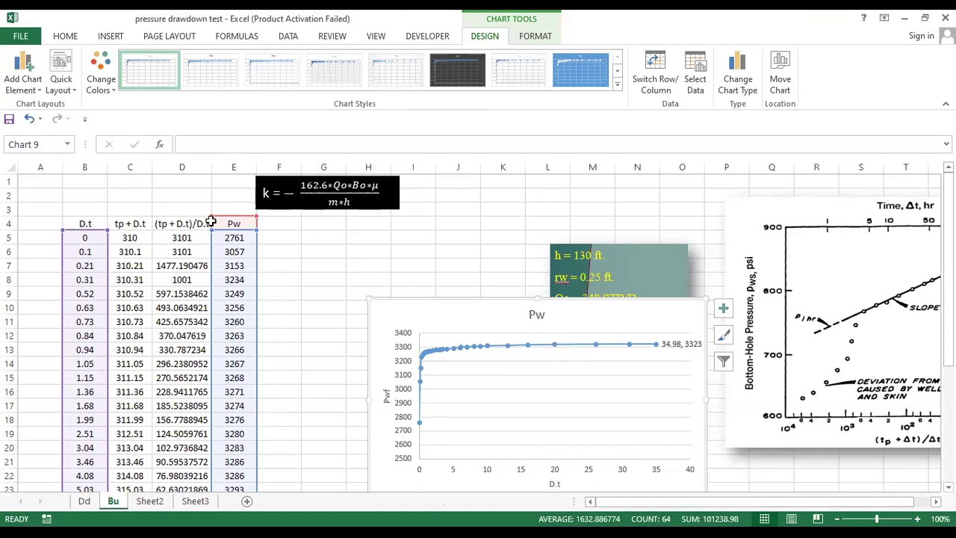
# - Insert a scatter chart with smooth lines and markers from the (tp + D.t)/D.t and Pw columns, and place it below the permeability formula
pyautogui.click(188, 224)
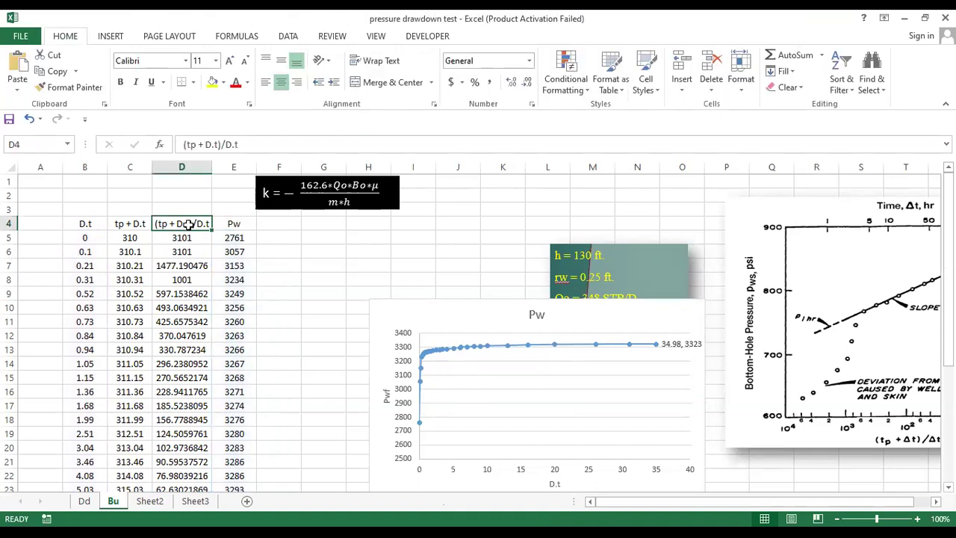
pyautogui.moveTo(188, 224); pyautogui.dragTo(234, 224)
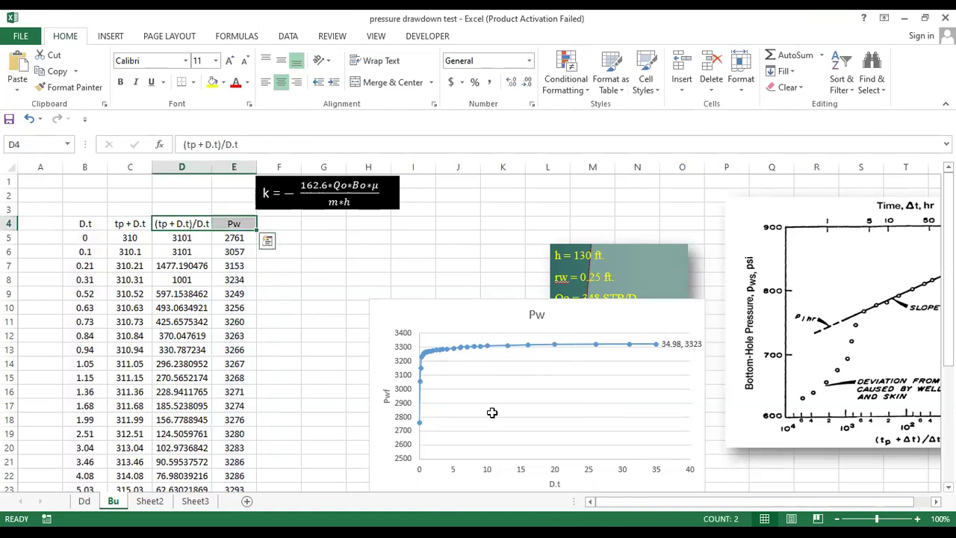
pyautogui.hotkey('ctrl', 'shift', 'Down')
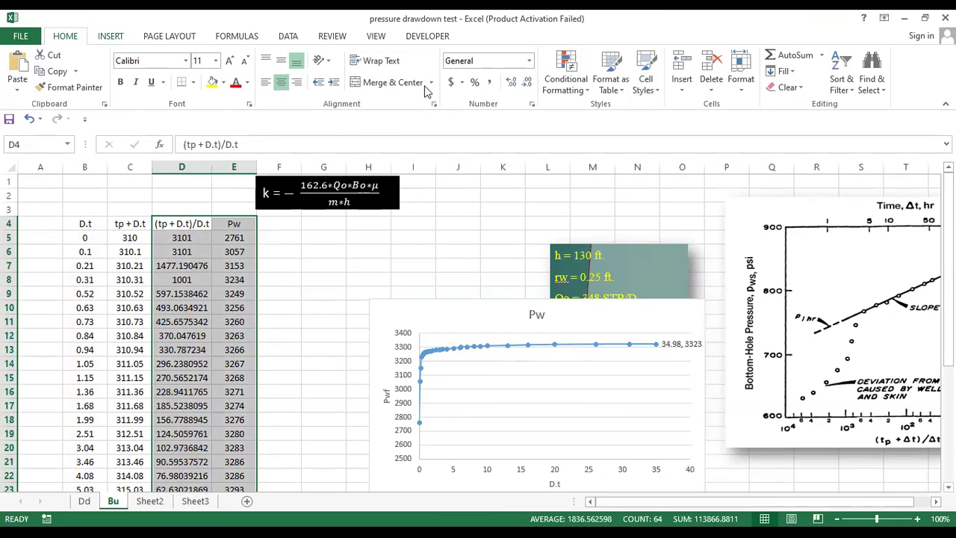
pyautogui.scroll(-1, 427, 89)
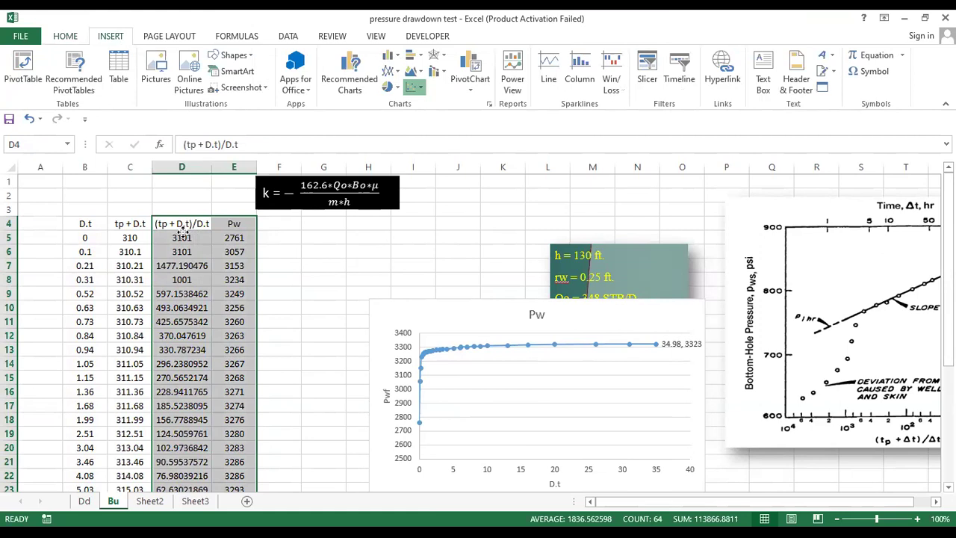
pyautogui.hotkey('alt', 'F1')
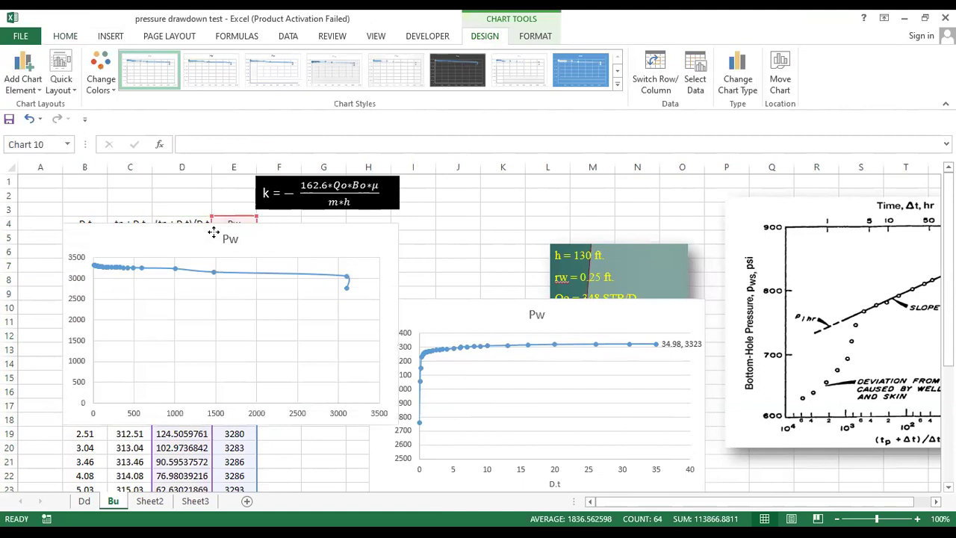
pyautogui.moveTo(213, 233); pyautogui.dragTo(231, 223)
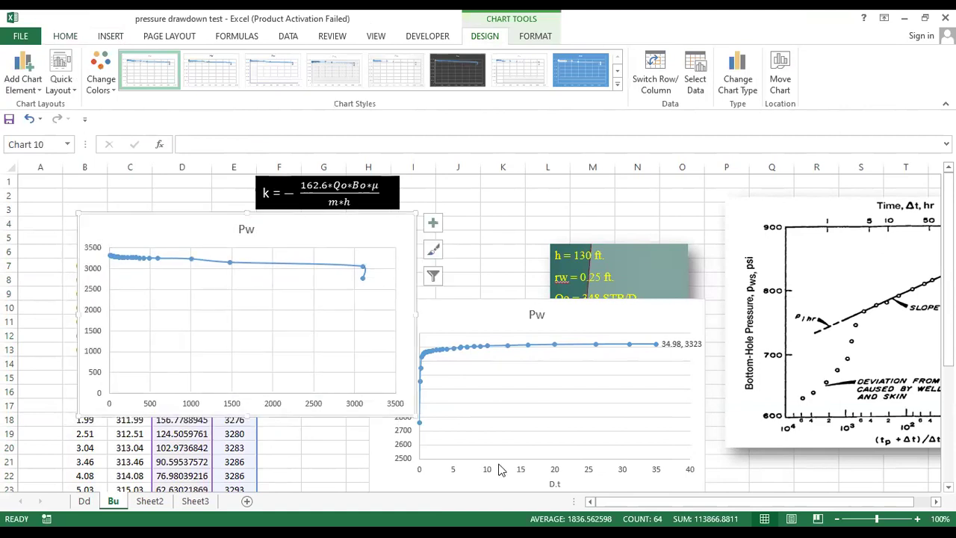
# - Set the horizontal axis of the (tp + D.t)/D.t chart to a base 10 logarithmic scale
pyautogui.click(232, 405)
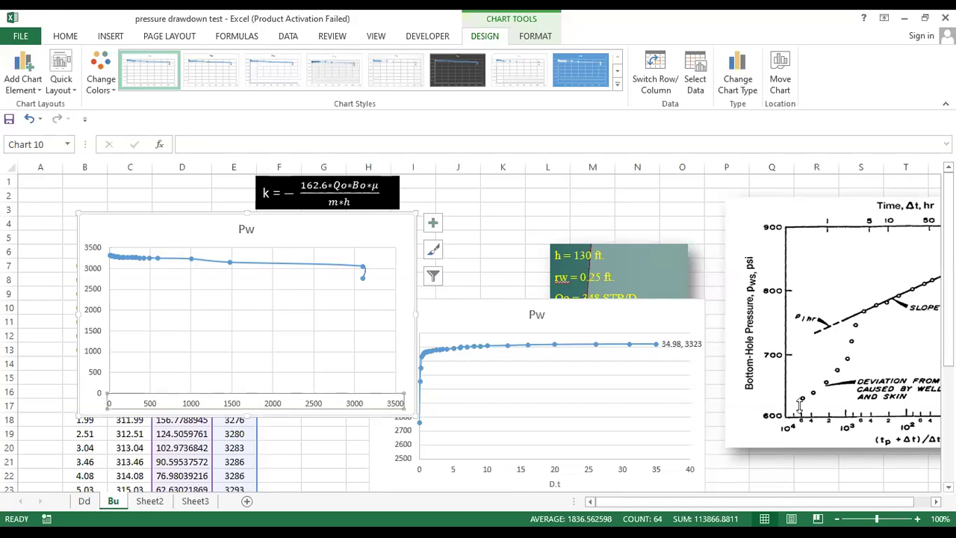
pyautogui.click(835, 431)
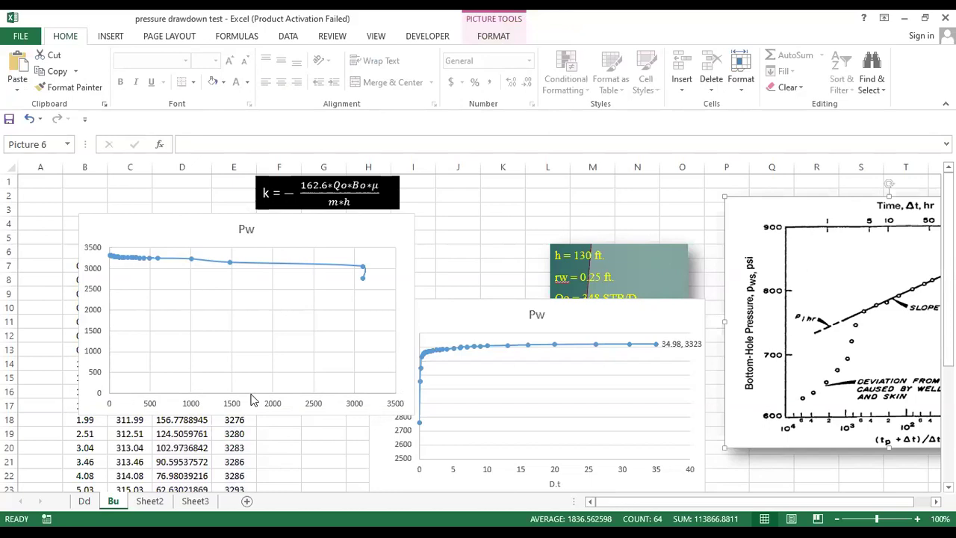
pyautogui.rightClick(275, 396)
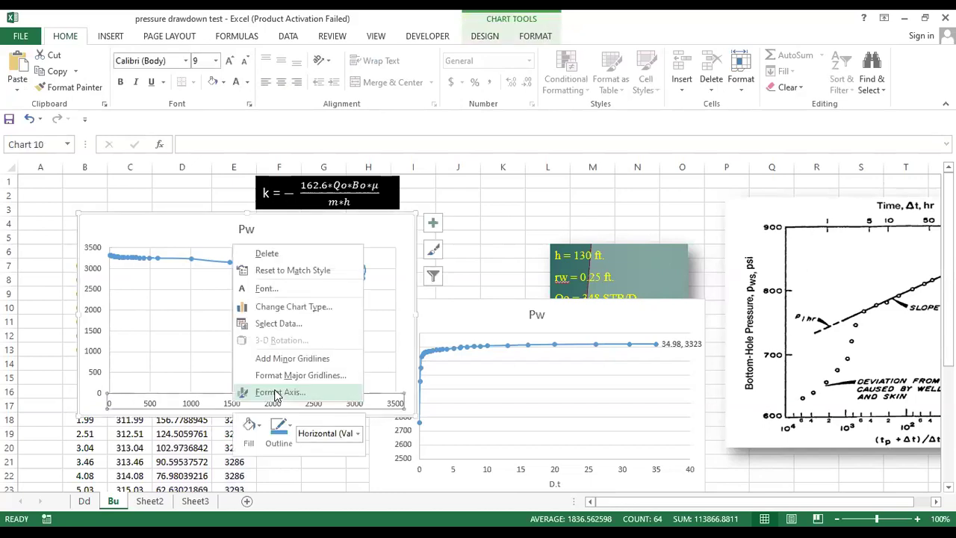
pyautogui.click(274, 396)
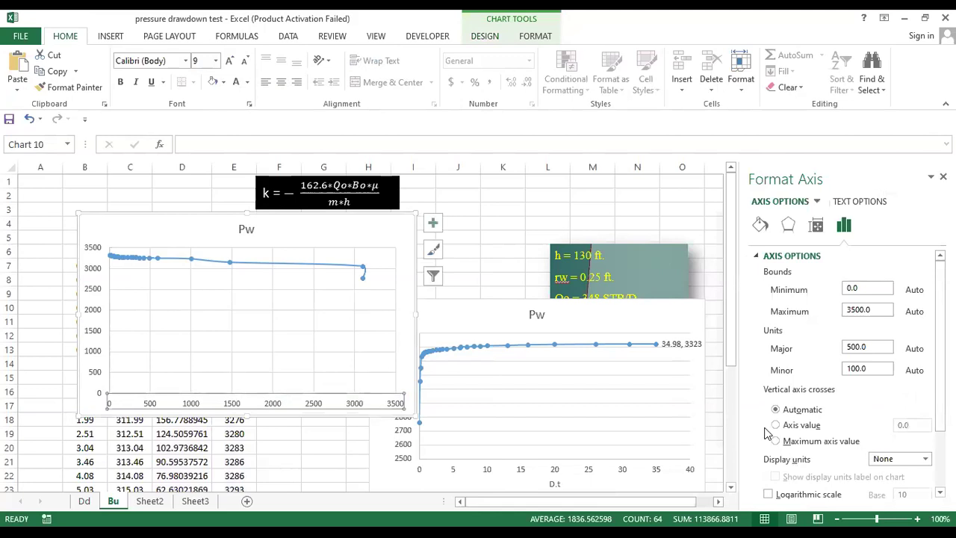
pyautogui.scroll(-2, 767, 434)
pyautogui.click(768, 427)
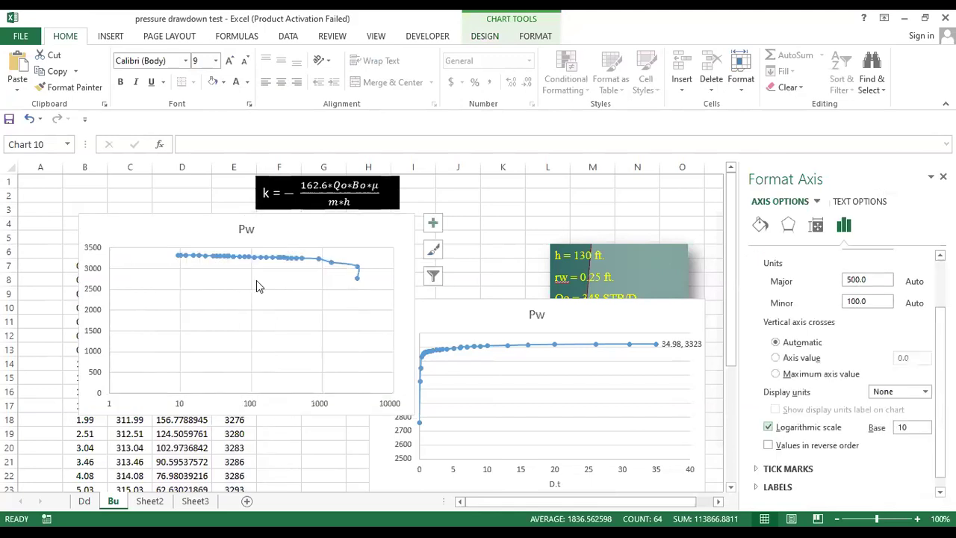
# - Set the D.t axis of the Pwf versus D.t chart to a base 10 logarithmic scale
pyautogui.click(525, 473)
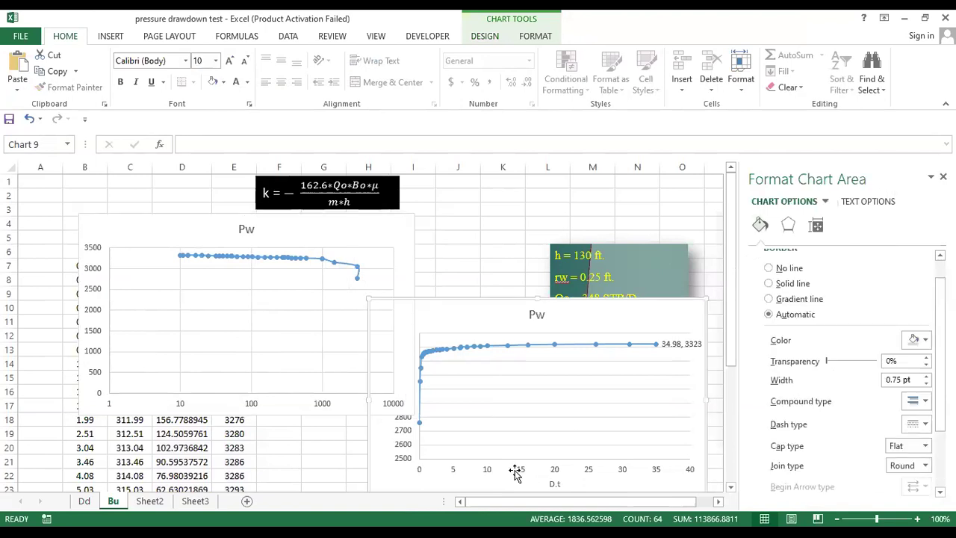
pyautogui.click(525, 472)
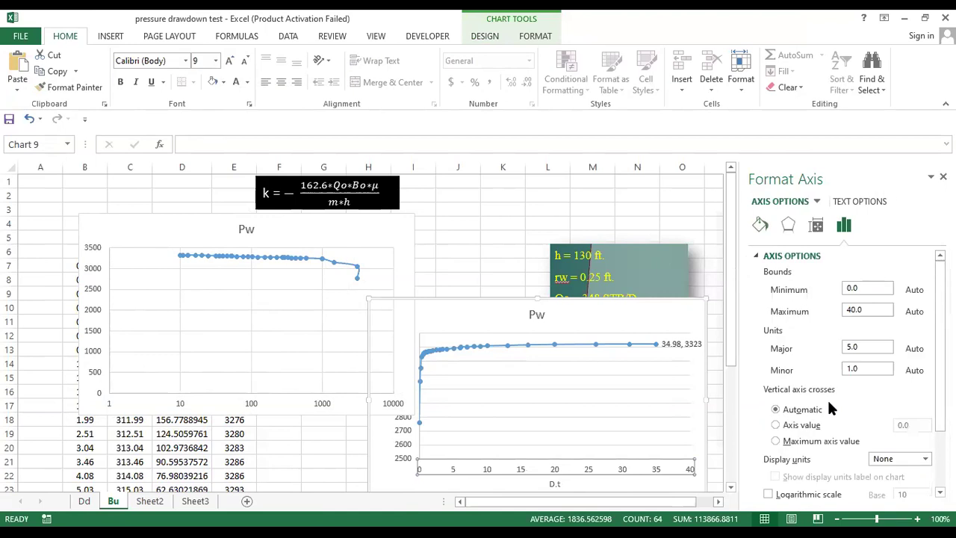
pyautogui.scroll(-1, 830, 411)
pyautogui.click(794, 461)
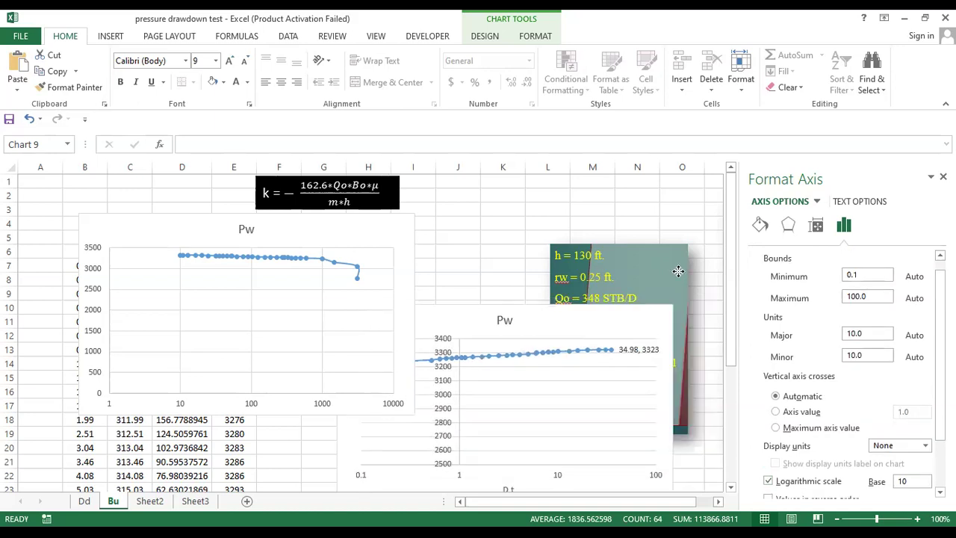
# - Move the Pwf versus D.t chart clear of the (tp + D.t)/D.t chart, over columns K to Q
pyautogui.moveTo(598, 324); pyautogui.dragTo(678, 271)
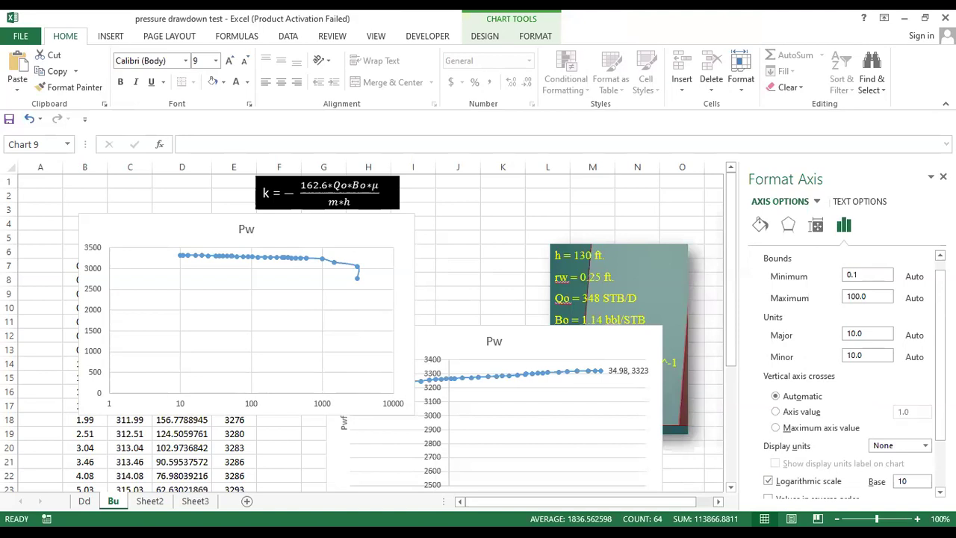
pyautogui.click(458, 312)
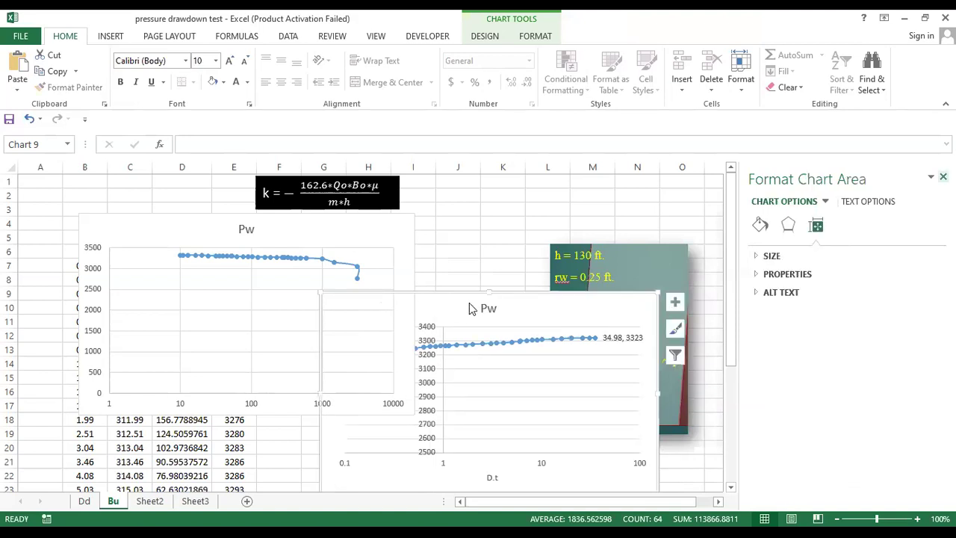
pyautogui.moveTo(560, 282); pyautogui.dragTo(545, 290)
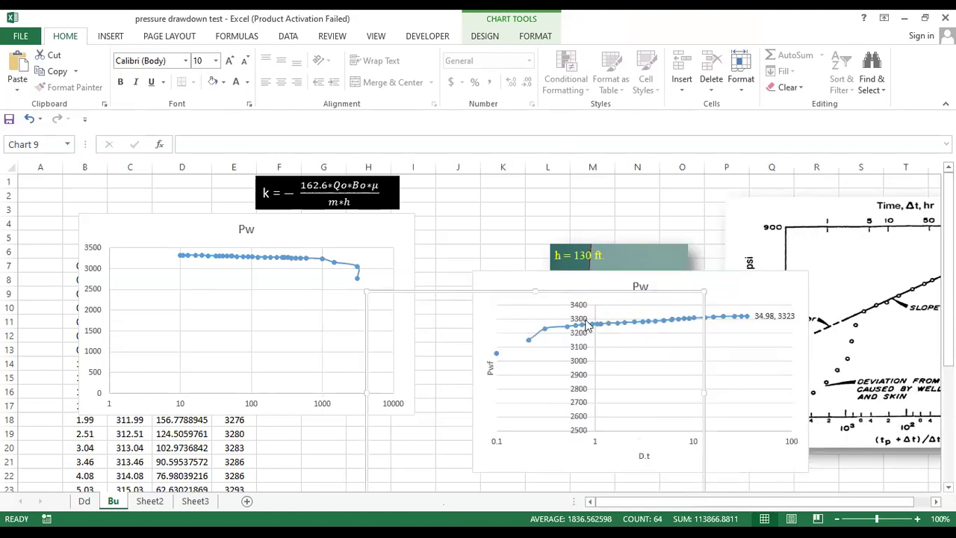
# - Place the vertical axis labels of the Pwf versus D.t chart at the low end of the axis, beside the plot's left edge
pyautogui.click(585, 358)
pyautogui.rightClick(585, 359)
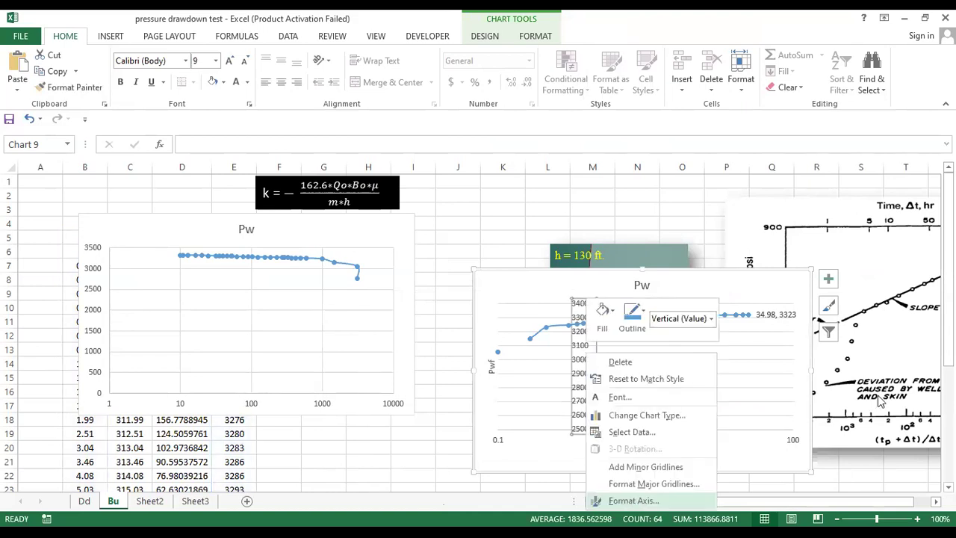
pyautogui.press('Return')
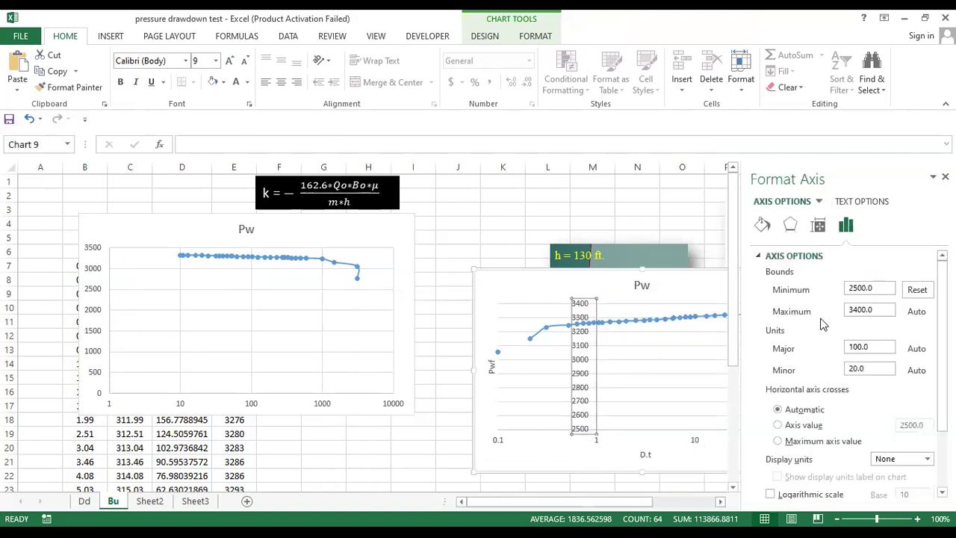
pyautogui.scroll(-2, 805, 478)
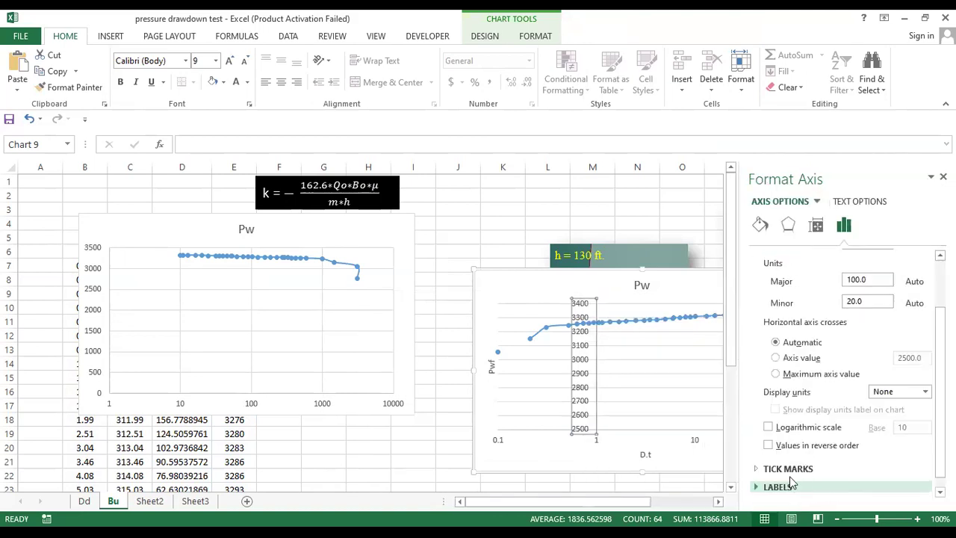
pyautogui.click(792, 484)
pyautogui.scroll(-1, 881, 468)
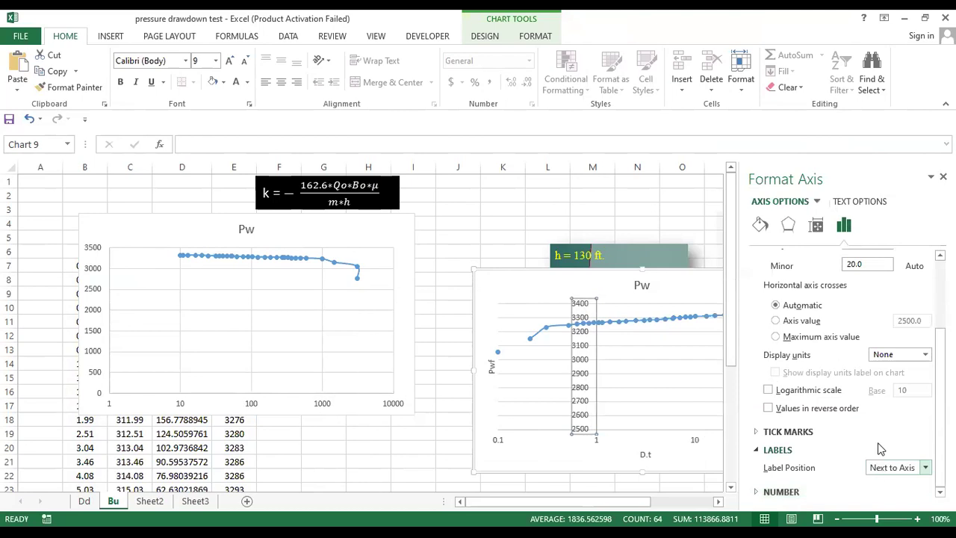
pyautogui.click(879, 443)
# - Move the Pwf versus D.t chart beside the (tp + D.t)/D.t chart and inspect a point on its curve
pyautogui.moveTo(592, 276); pyautogui.dragTo(363, 247)
pyautogui.moveTo(499, 241); pyautogui.dragTo(503, 242)
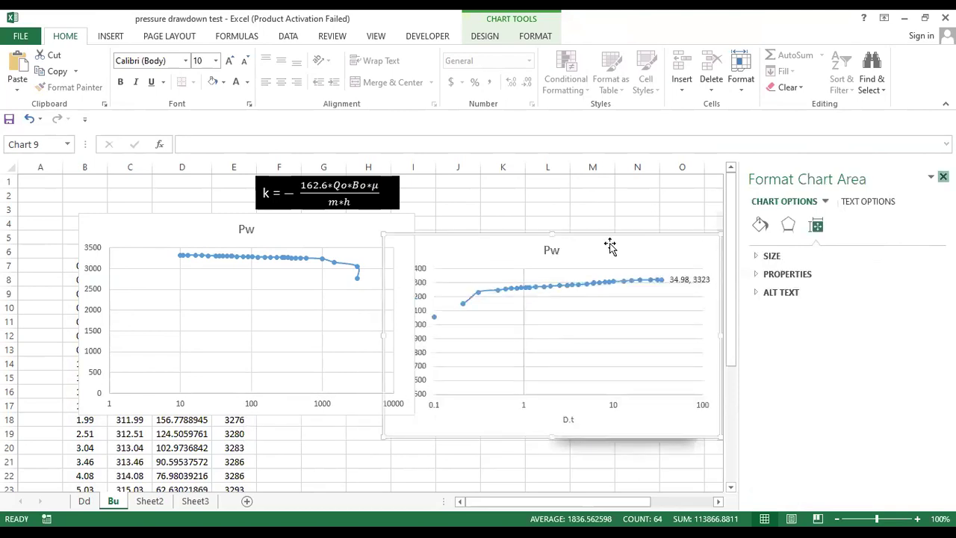
pyautogui.moveTo(654, 239); pyautogui.dragTo(654, 214)
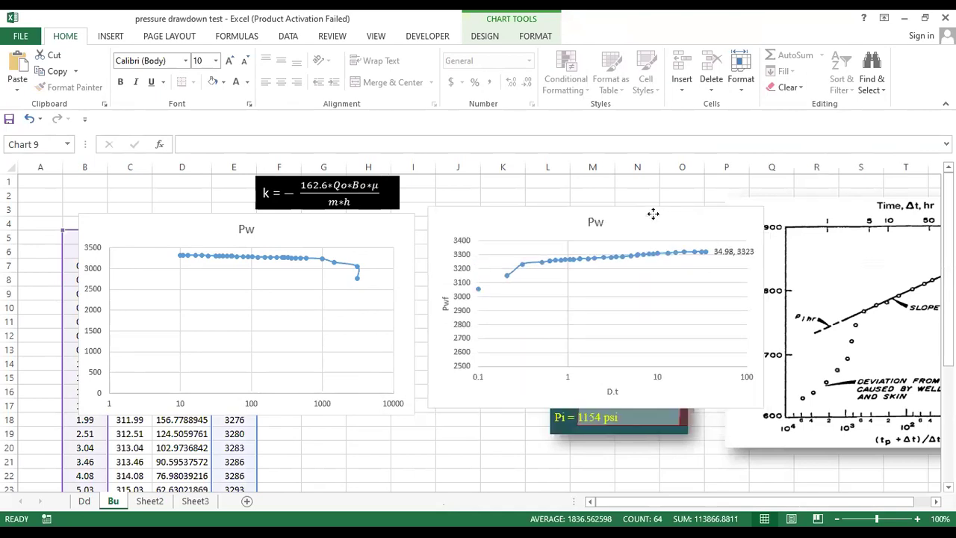
pyautogui.click(612, 256)
pyautogui.moveTo(613, 257)
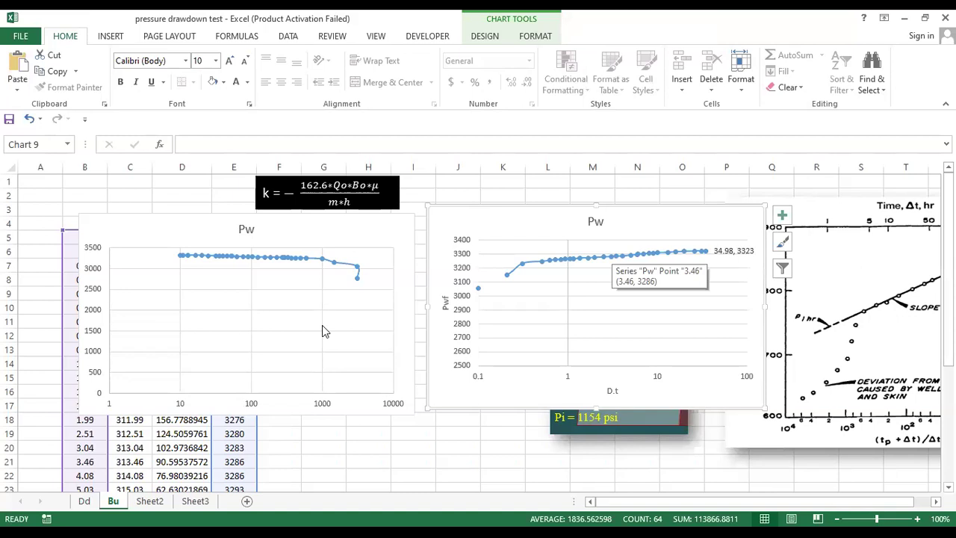
# - Set the minimum bound of the vertical axis in the (tp + D.t)/D.t chart to 2500
pyautogui.rightClick(139, 410)
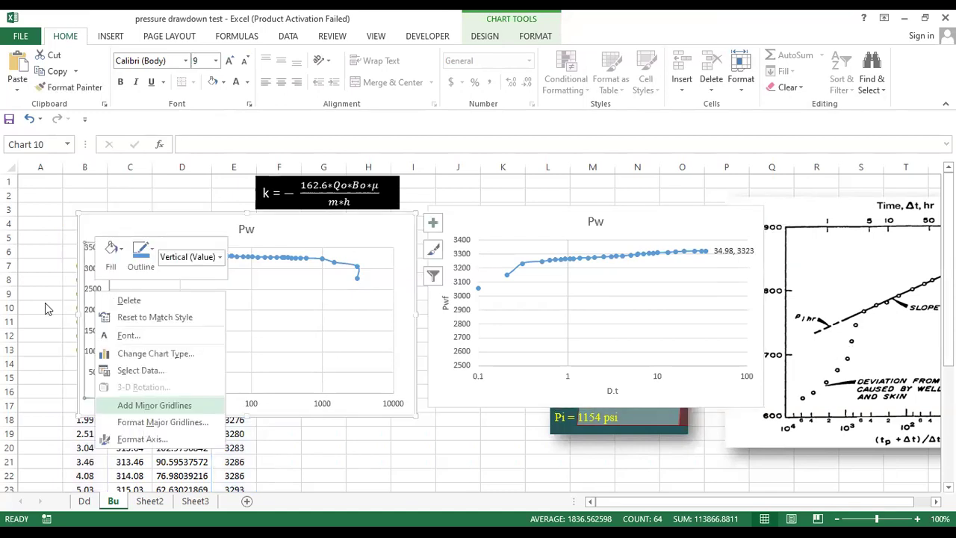
pyautogui.click(142, 438)
pyautogui.click(856, 290)
pyautogui.hotkey('ctrl', 'a')
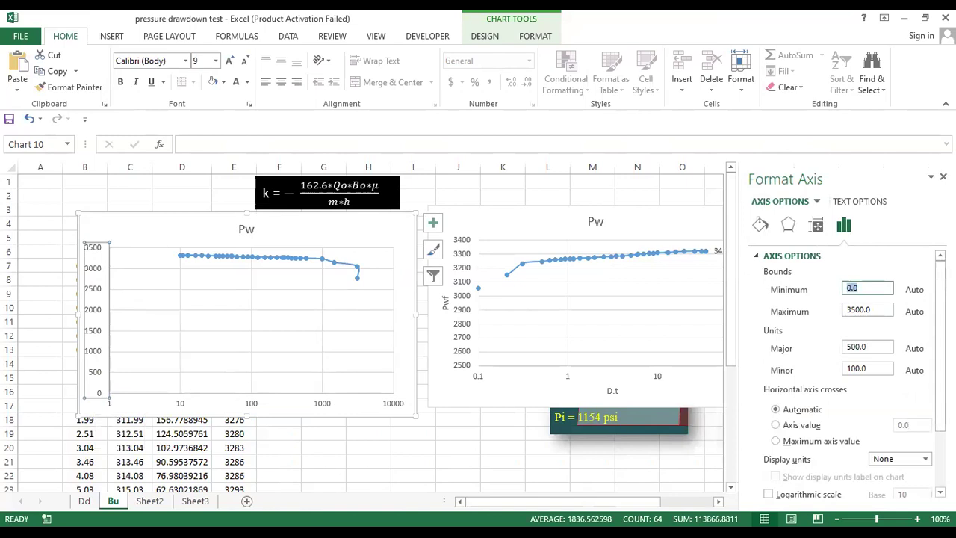
pyautogui.write('2500')
pyautogui.press('Return')
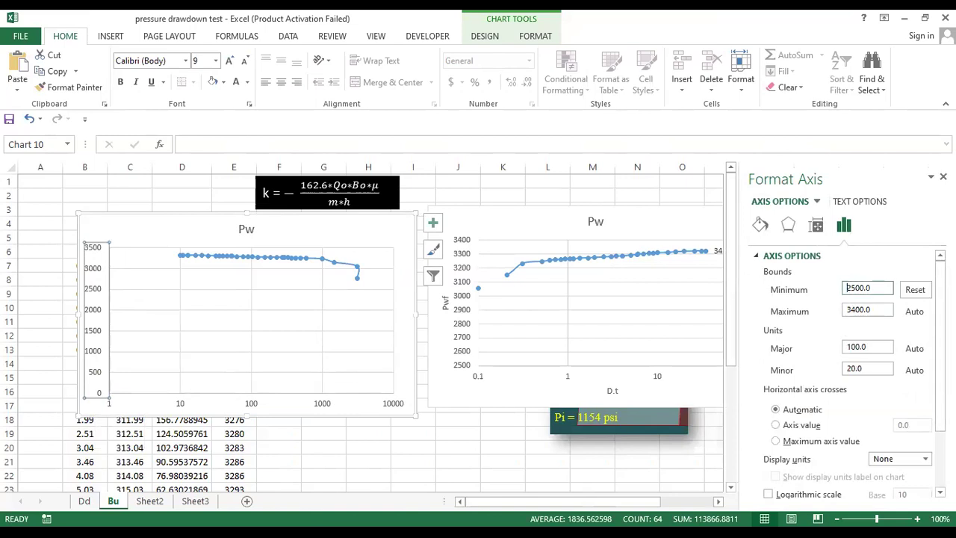
# - Check the minimum bound of the vertical axis in the Pwf versus D.t chart
pyautogui.click(460, 314)
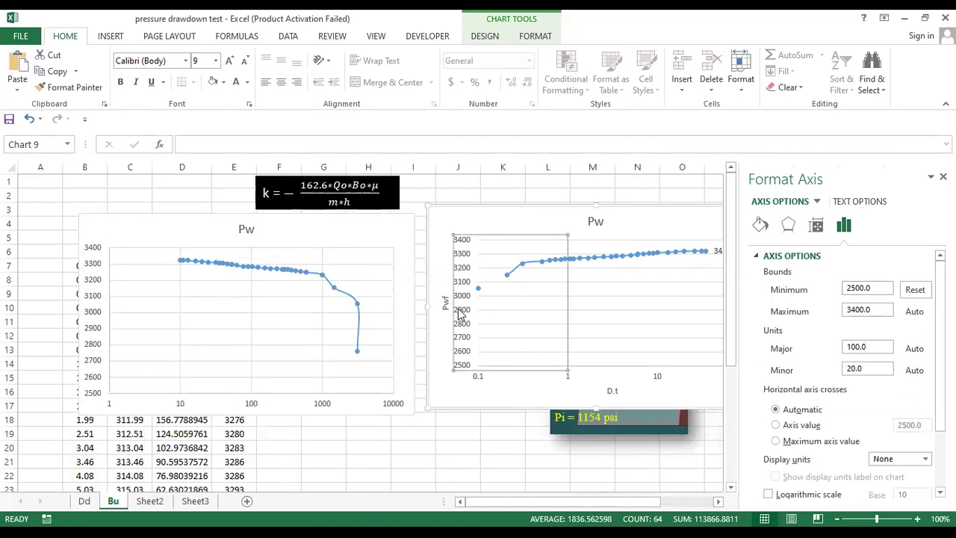
pyautogui.hotkey('shift', 'F10')
pyautogui.click(491, 455)
pyautogui.click(863, 287)
pyautogui.click(455, 299)
pyautogui.rightClick(458, 297)
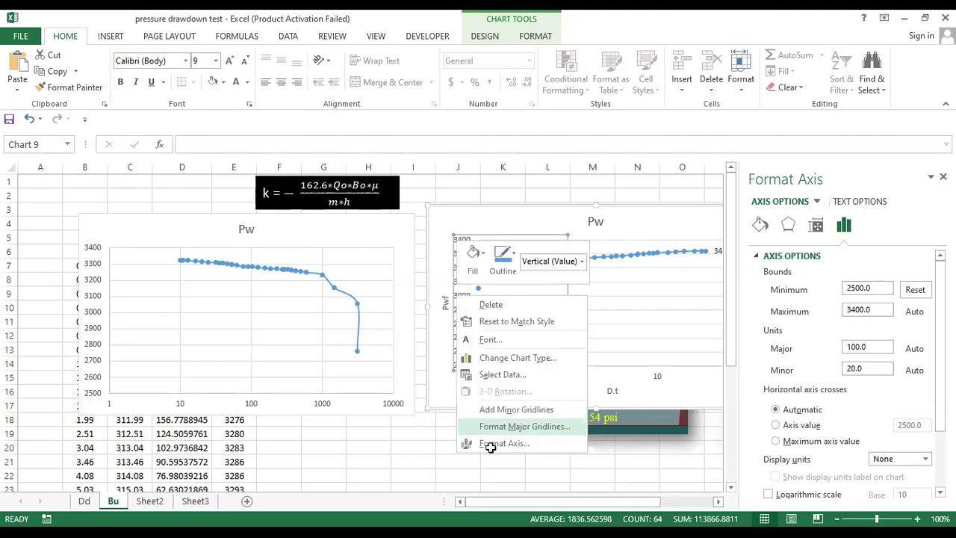
pyautogui.click(872, 286)
pyautogui.click(867, 288)
pyautogui.click(847, 288)
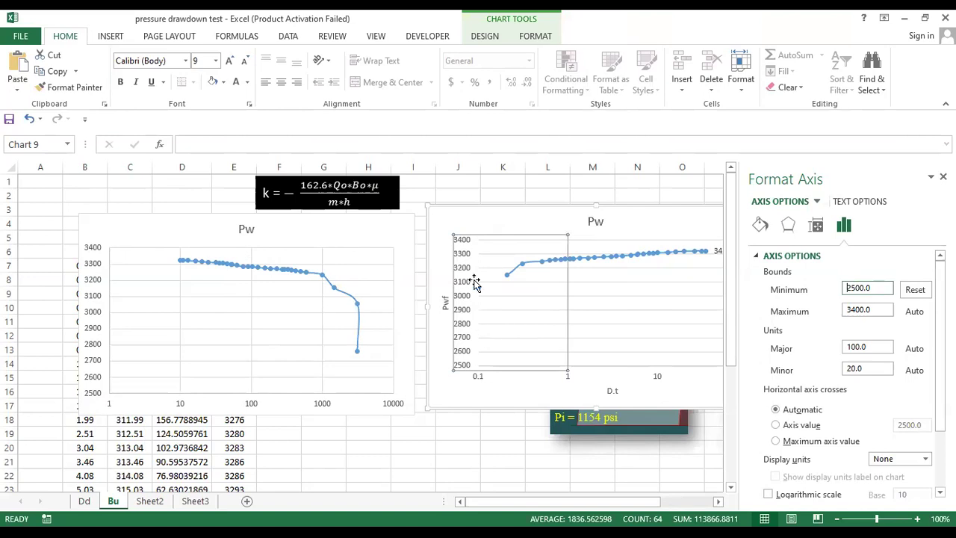
# - Arrange the two charts side by side below the table header, with the D.t chart over columns A to H and the (tp + D.t)/D.t chart beside it
pyautogui.moveTo(456, 222); pyautogui.dragTo(198, 384)
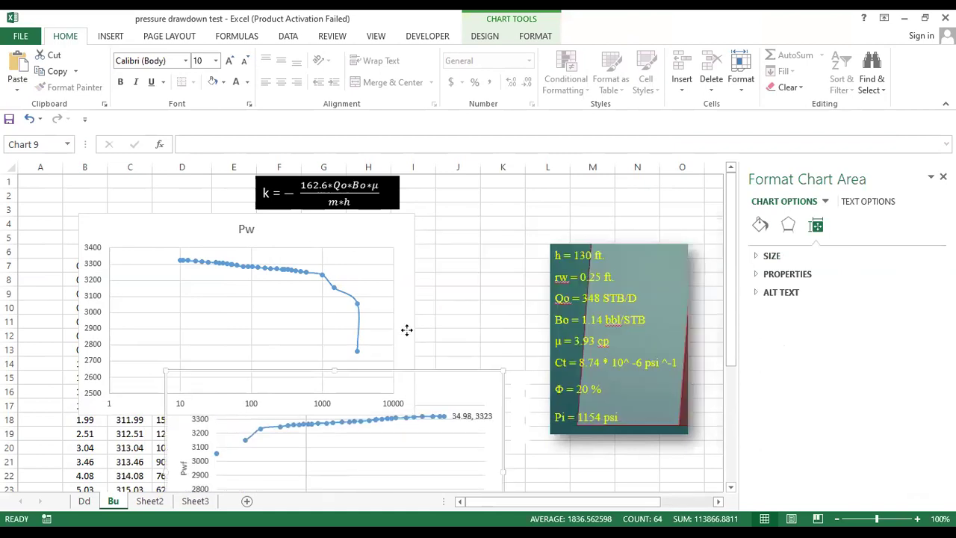
pyautogui.click(150, 363)
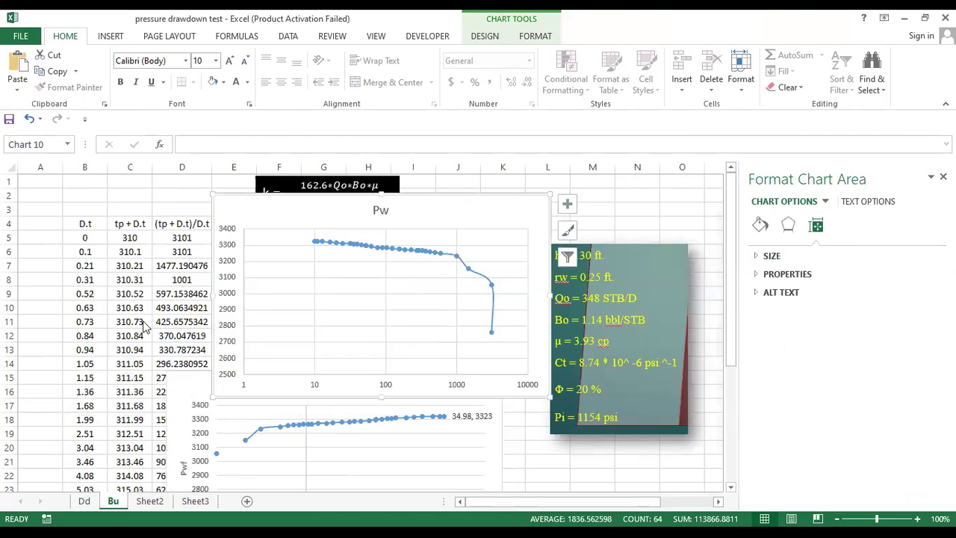
pyautogui.click(177, 360)
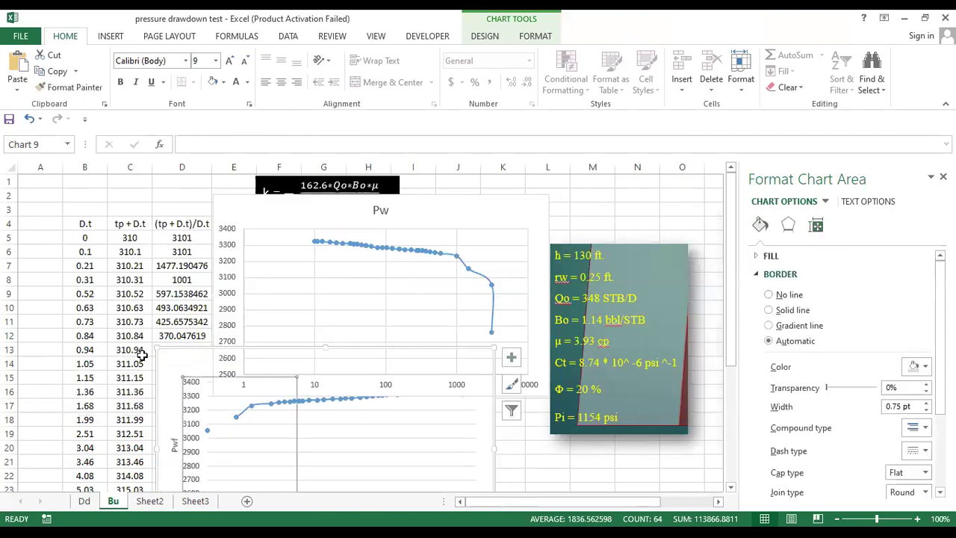
pyautogui.click(204, 372)
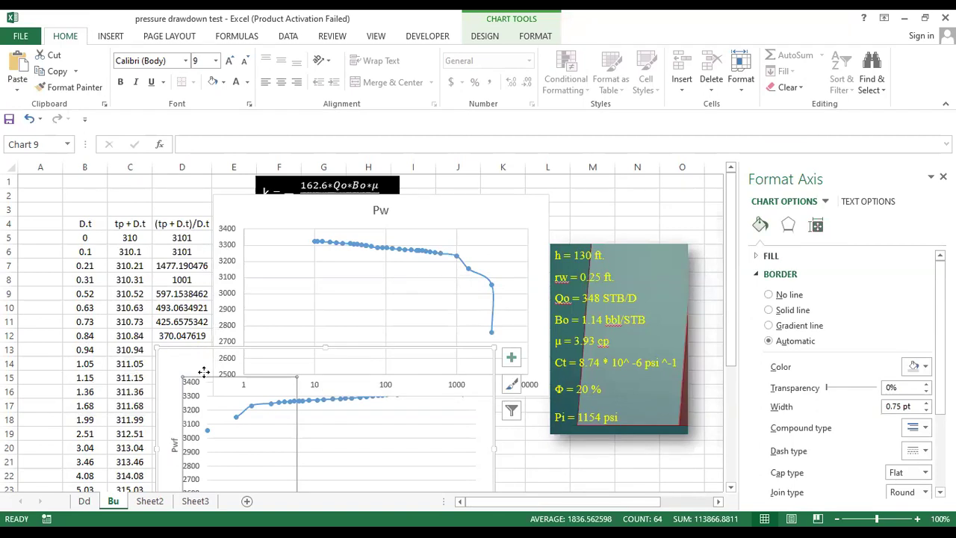
pyautogui.moveTo(204, 372); pyautogui.dragTo(166, 364)
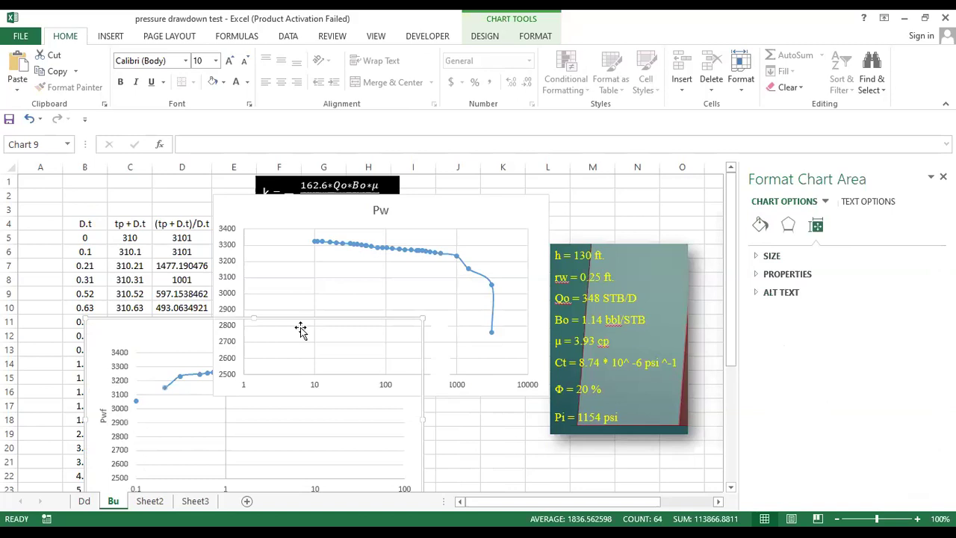
pyautogui.moveTo(264, 304); pyautogui.dragTo(424, 345)
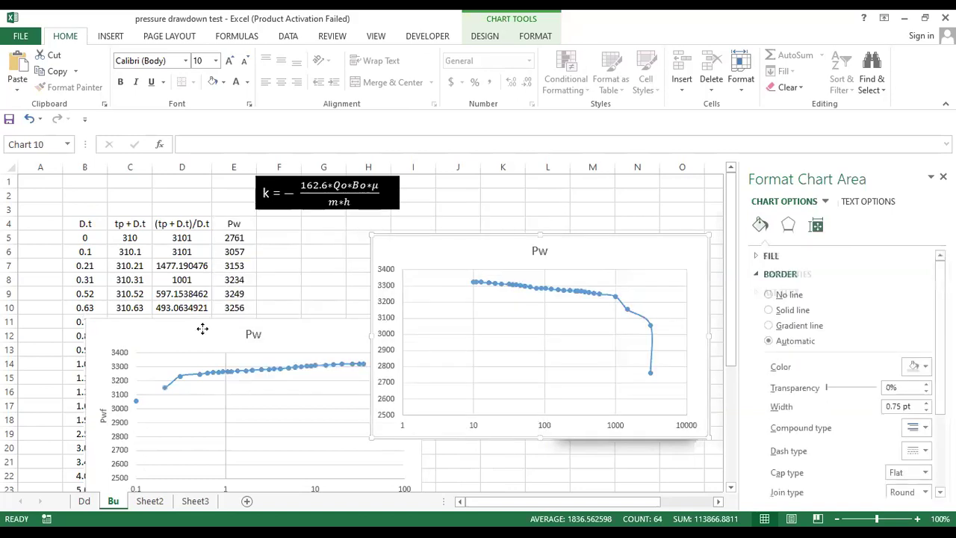
pyautogui.click(226, 333)
pyautogui.moveTo(227, 334); pyautogui.dragTo(158, 336)
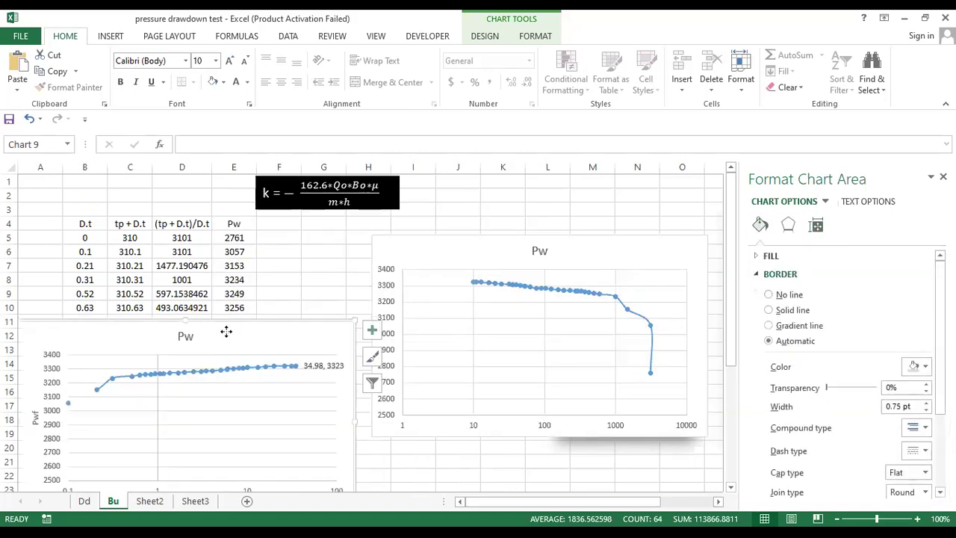
pyautogui.rightClick(124, 345)
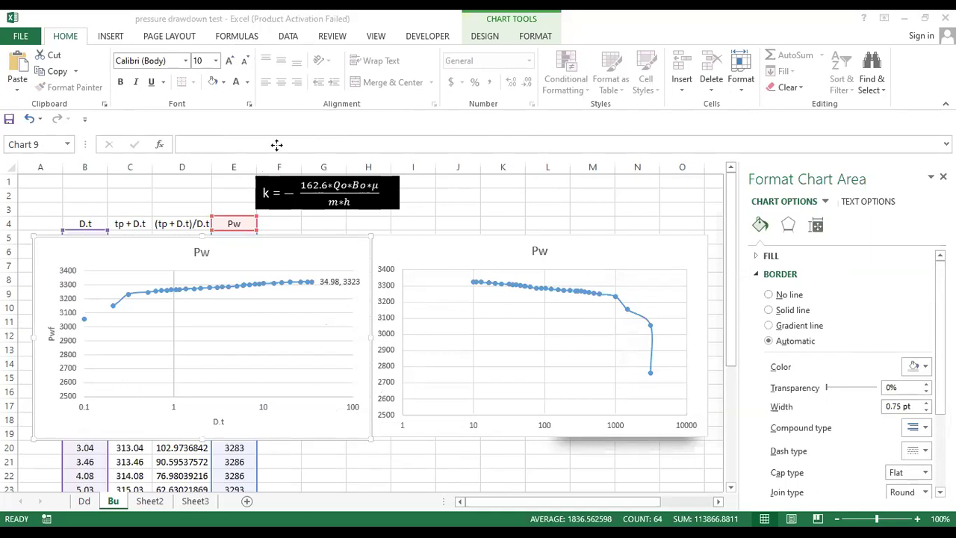
# - Apply a quick layout with axis titles to the (tp + D.t)/D.t chart and delete its legend
pyautogui.click(457, 263)
pyautogui.scroll(-8, 163, 89)
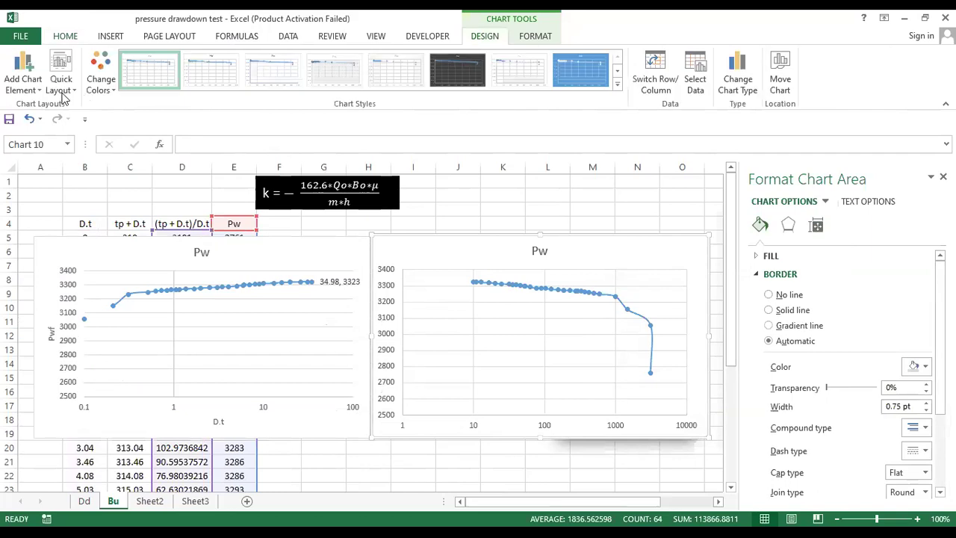
pyautogui.click(63, 93)
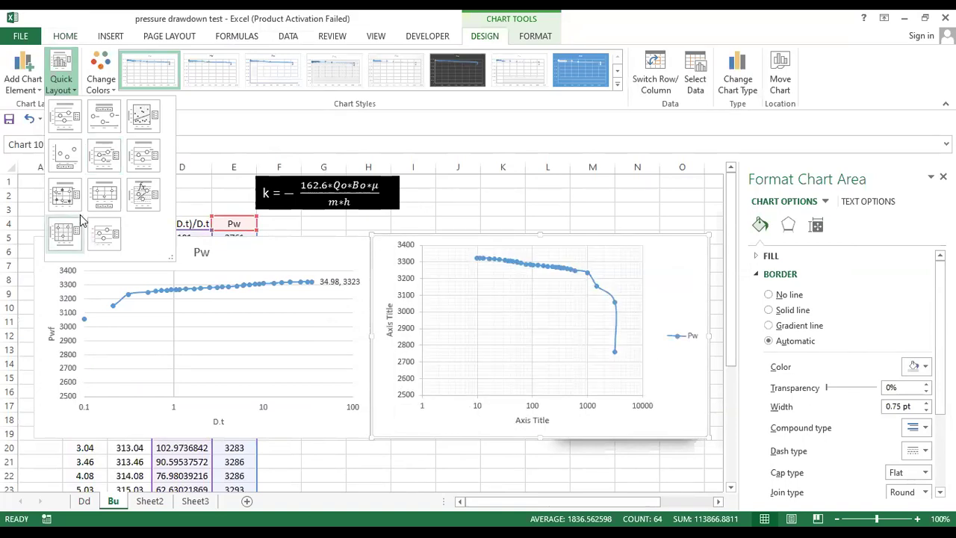
pyautogui.click(141, 184)
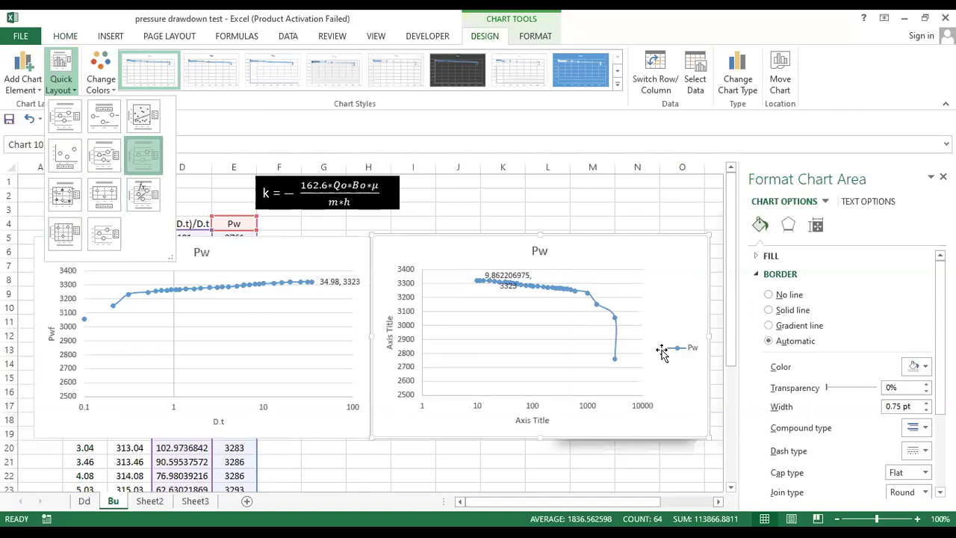
pyautogui.click(686, 352)
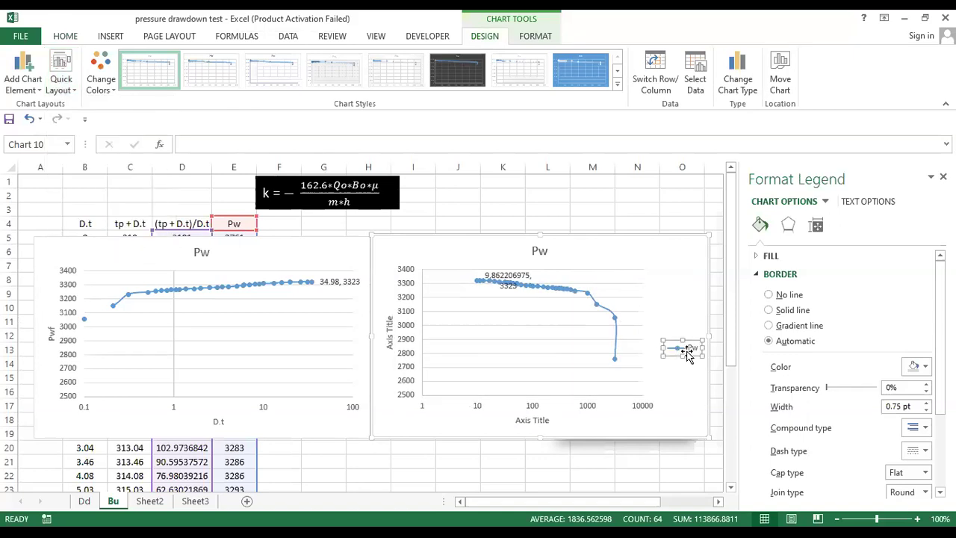
pyautogui.press('Delete')
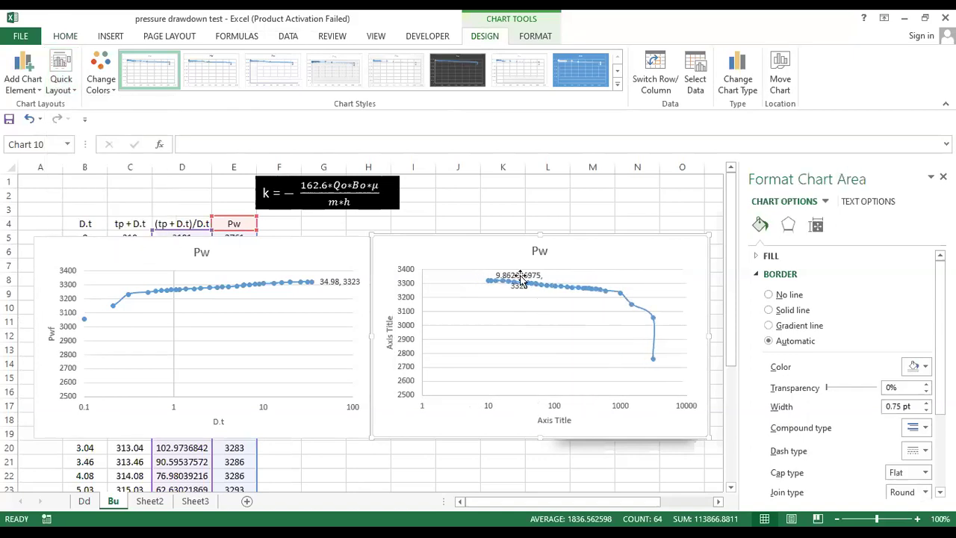
# - Delete the data labels from the (tp + D.t)/D.t chart and the Pwf versus D.t chart
pyautogui.click(521, 278)
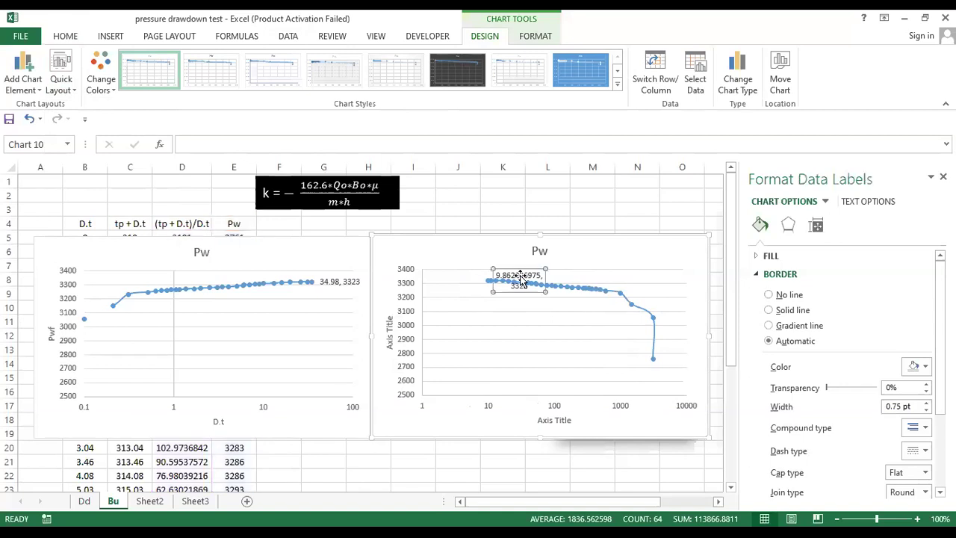
pyautogui.press('Delete')
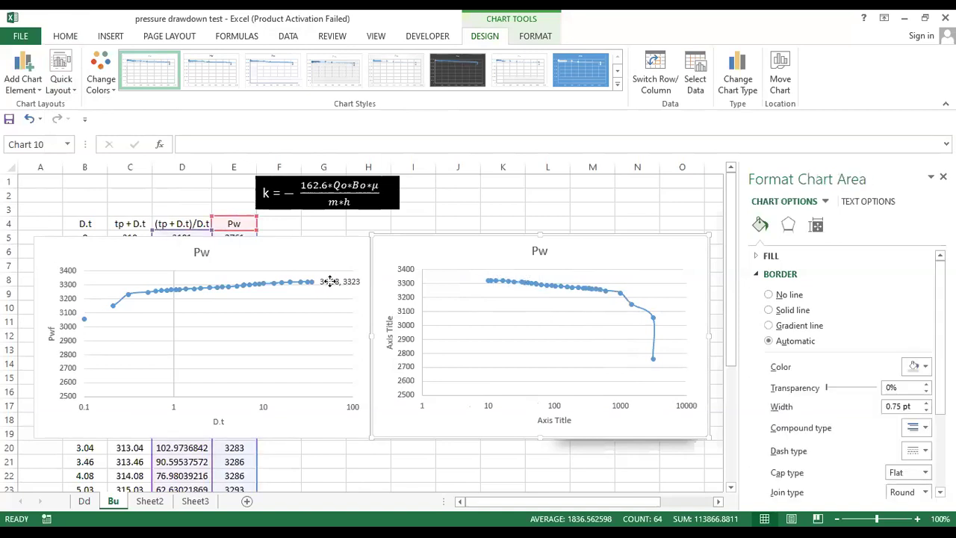
pyautogui.click(330, 281)
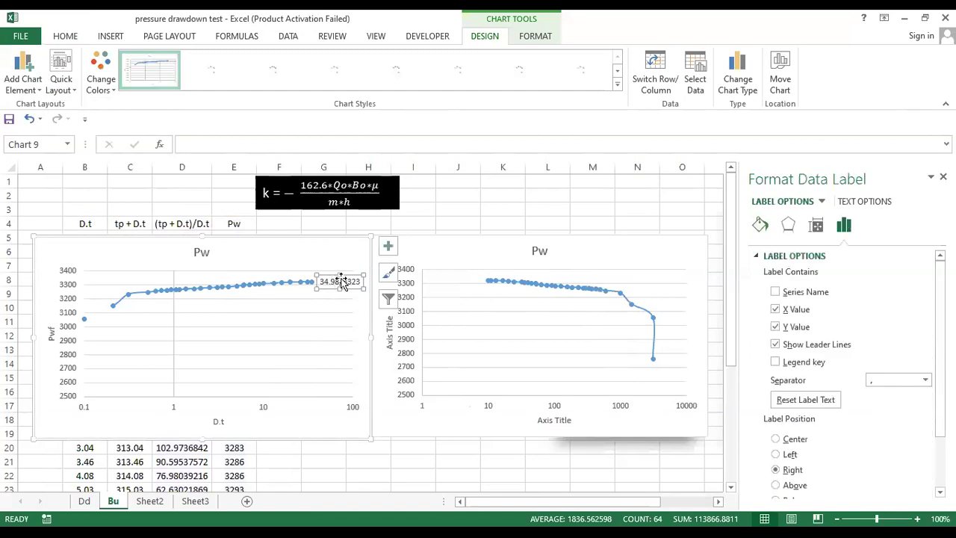
pyautogui.press('Delete')
pyautogui.press('Up')
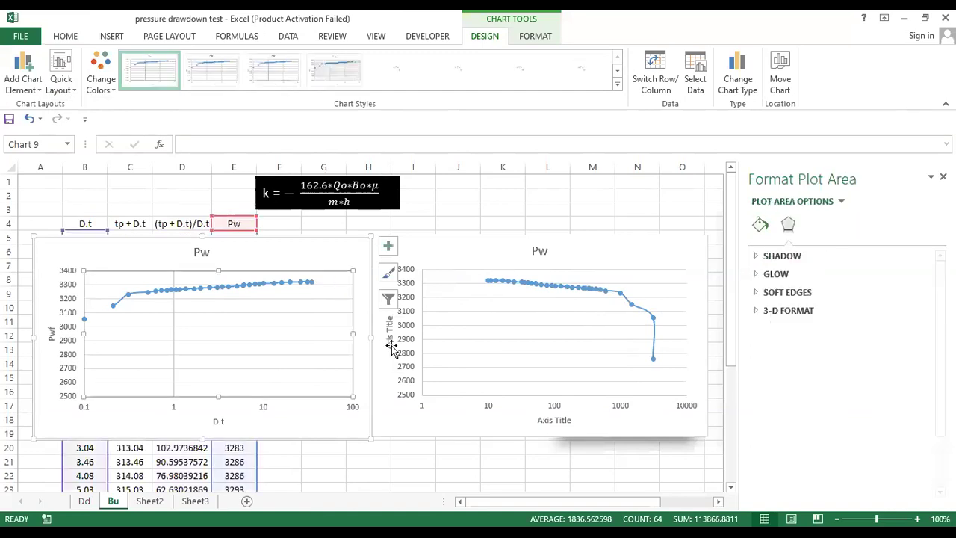
# - Title the vertical axis of the (tp + D.t)/D.t chart Pwf and its horizontal axis (tp+D.t)/D.t
pyautogui.click(392, 345)
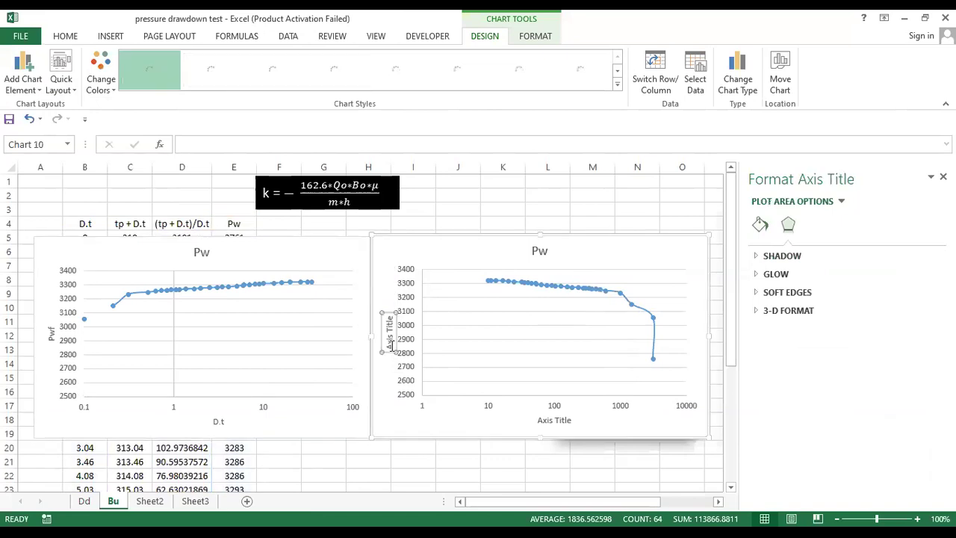
pyautogui.write('Pwf')
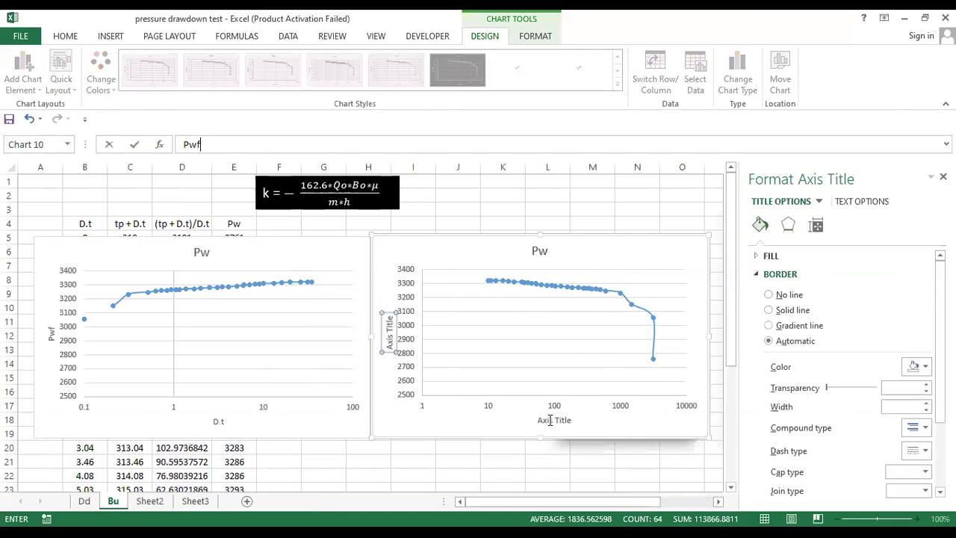
pyautogui.click(549, 421)
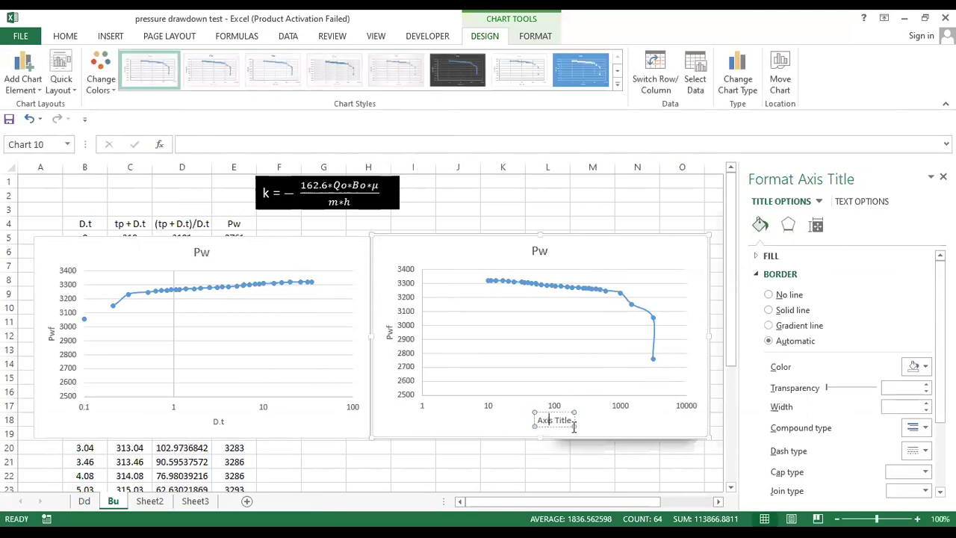
pyautogui.tripleClick(574, 426)
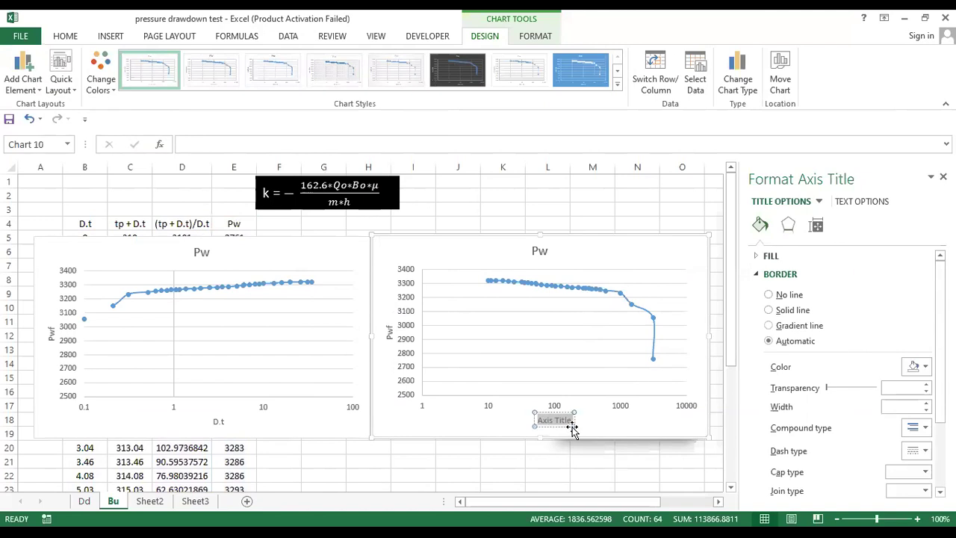
pyautogui.write('tp+')
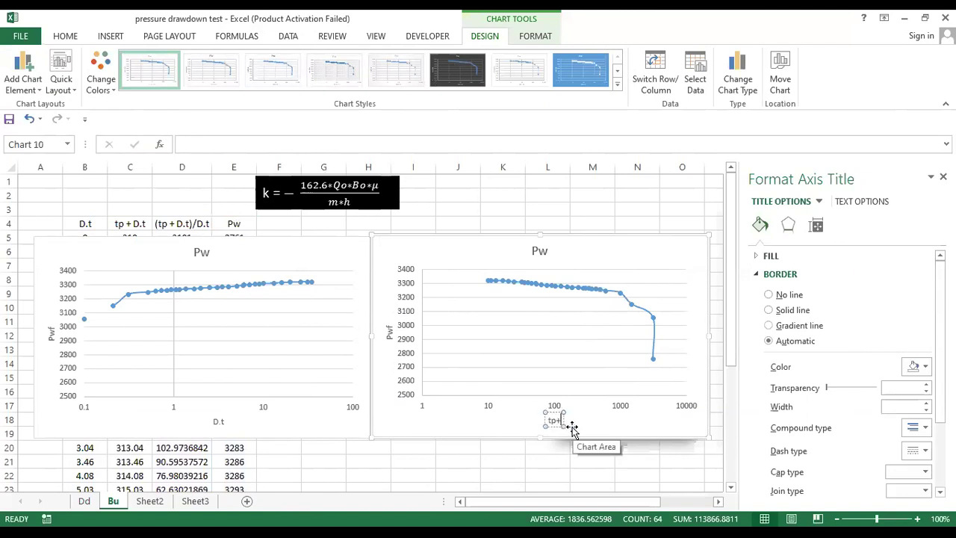
pyautogui.write('D.t)')
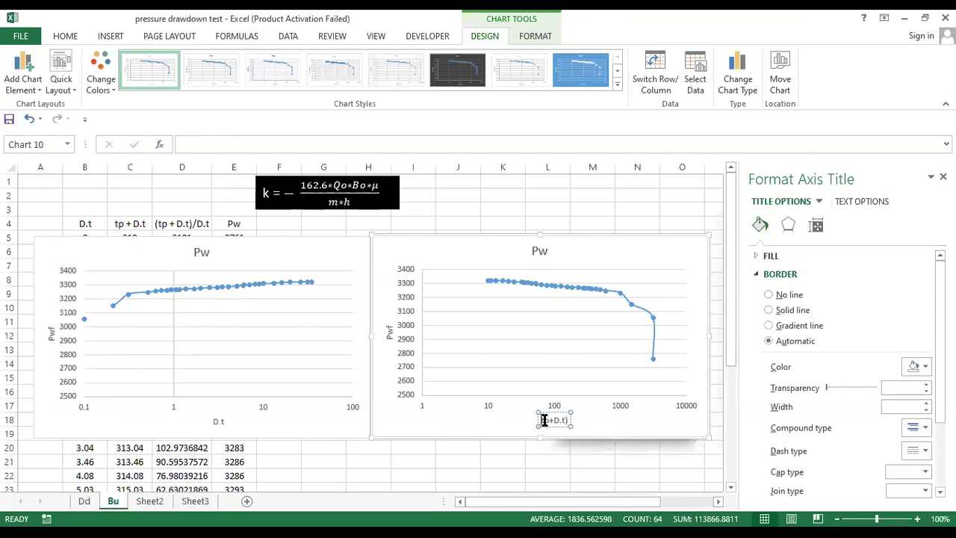
pyautogui.write('p')
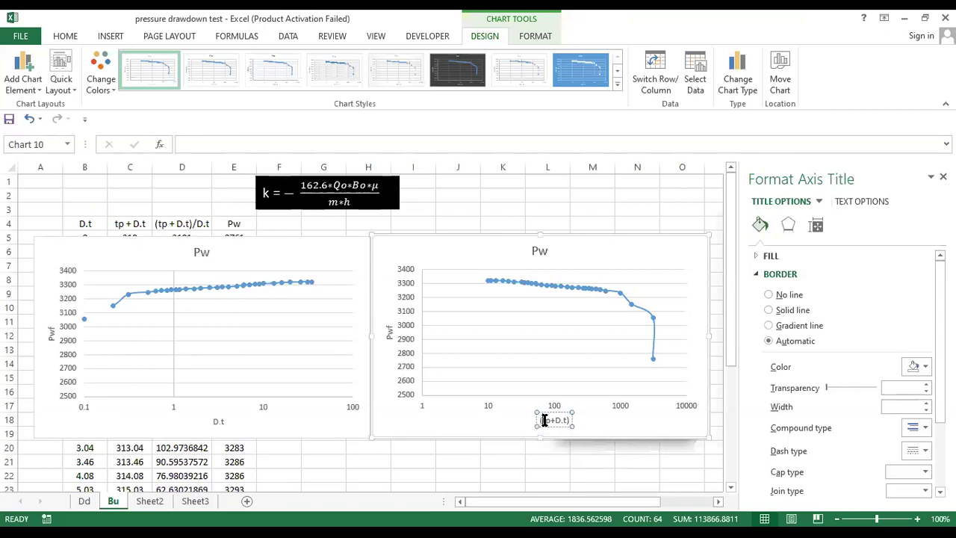
pyautogui.press('End')
pyautogui.write('/D.t')
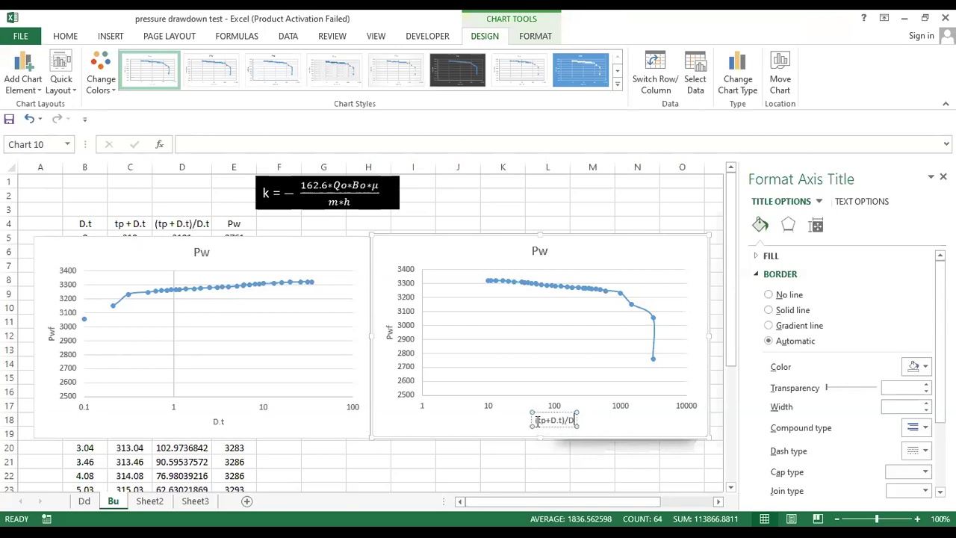
# - Enlarge the (tp + D.t)/D.t chart to span about columns F to N and remove its gridlines
pyautogui.click(371, 234)
pyautogui.moveTo(371, 234); pyautogui.dragTo(263, 191)
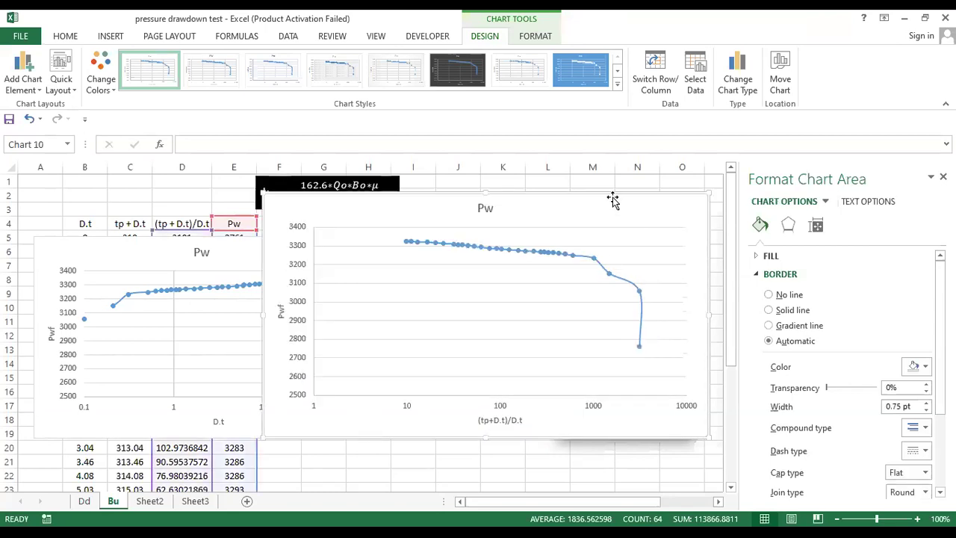
pyautogui.moveTo(590, 219); pyautogui.dragTo(585, 249)
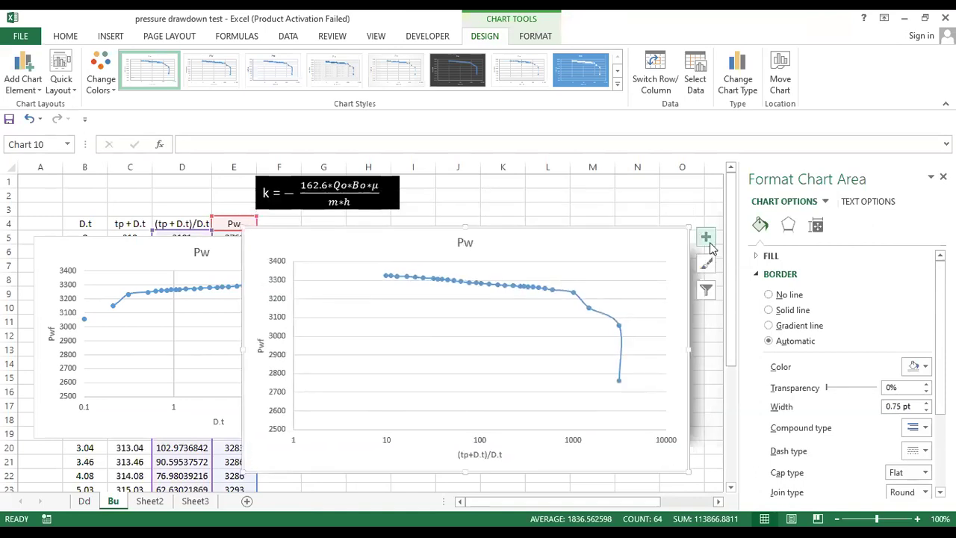
pyautogui.click(709, 242)
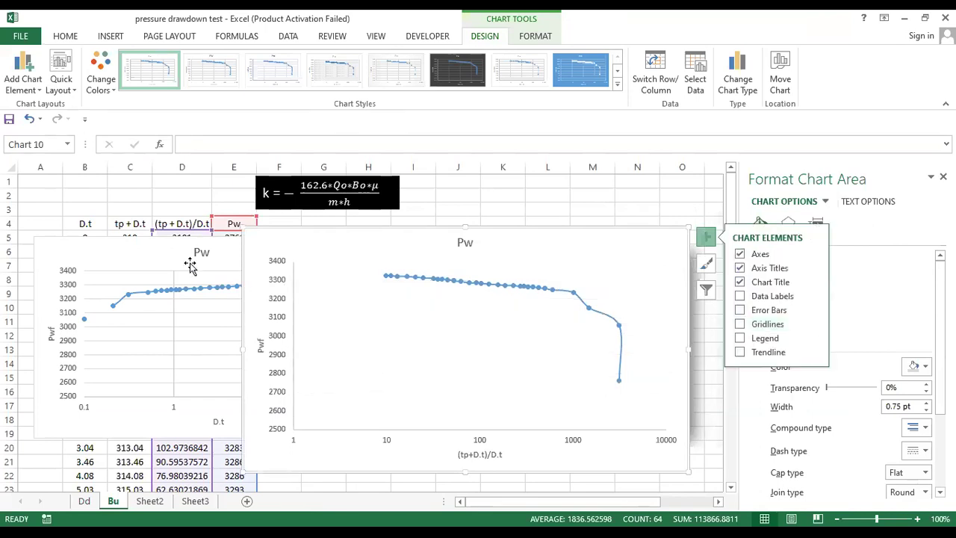
# - Move the D.t chart over columns D to K and shift the (tp + D.t)/D.t chart down to uncover it
pyautogui.click(150, 345)
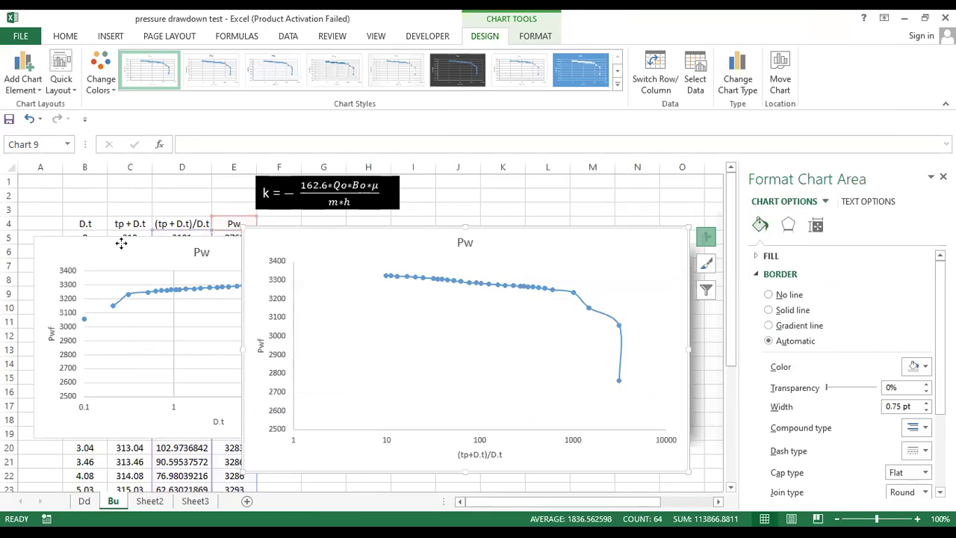
pyautogui.moveTo(151, 260); pyautogui.dragTo(135, 270)
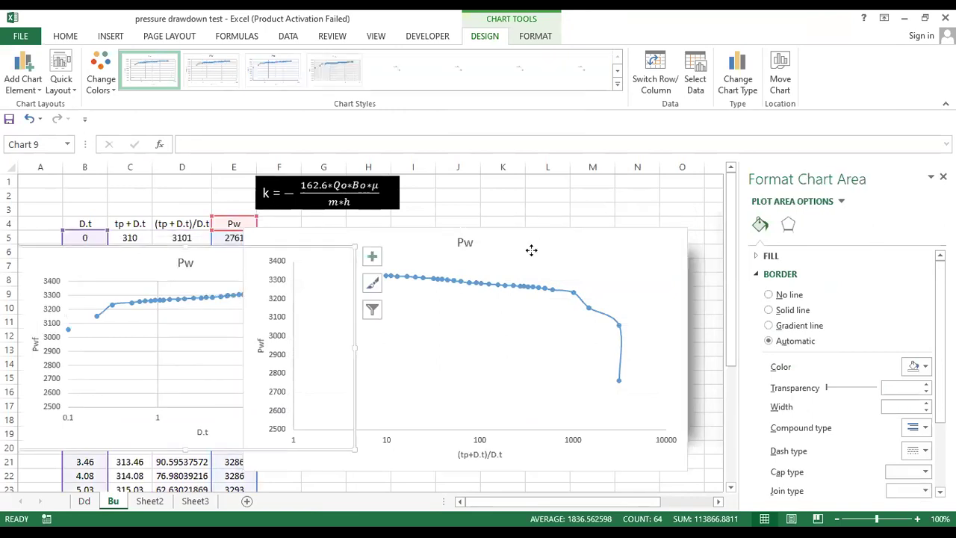
pyautogui.moveTo(531, 250); pyautogui.dragTo(600, 255)
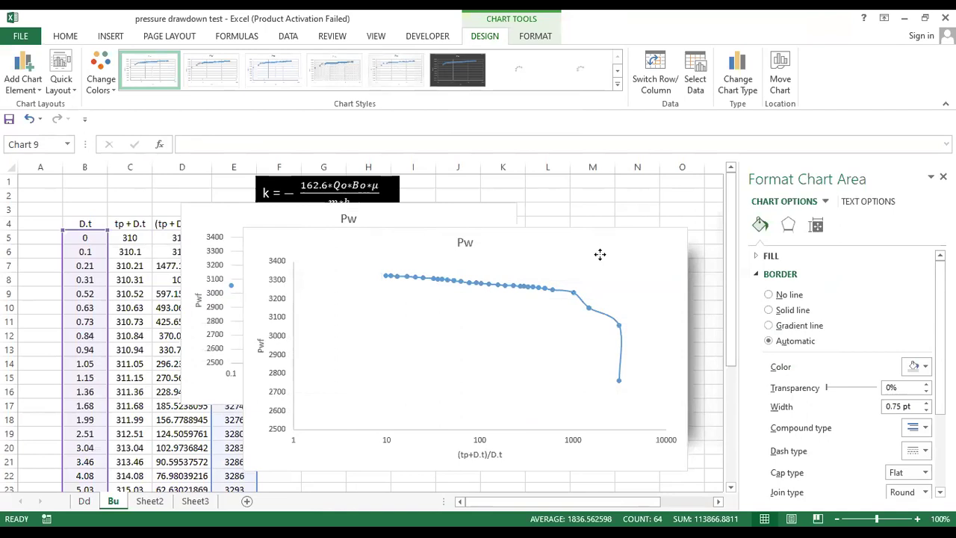
pyautogui.click(516, 314)
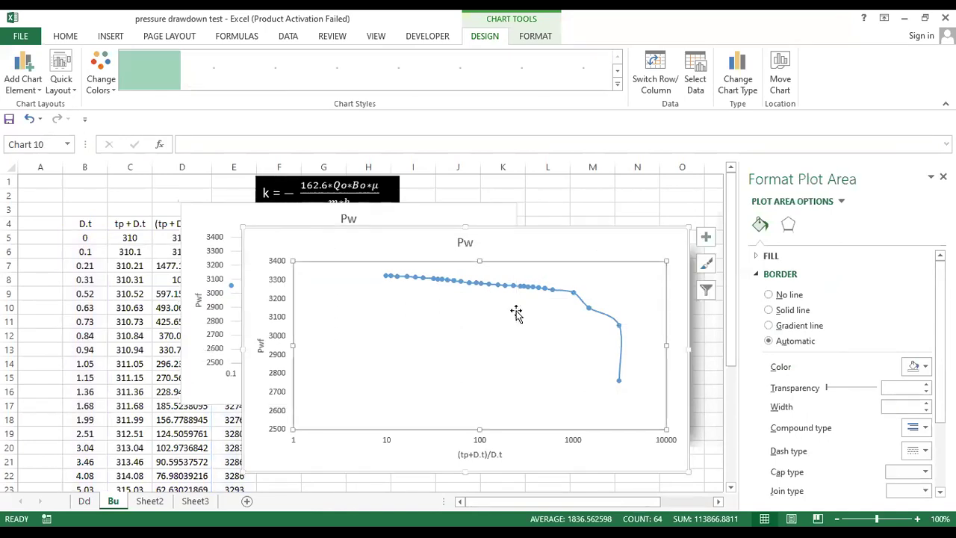
pyautogui.moveTo(516, 312); pyautogui.dragTo(610, 411)
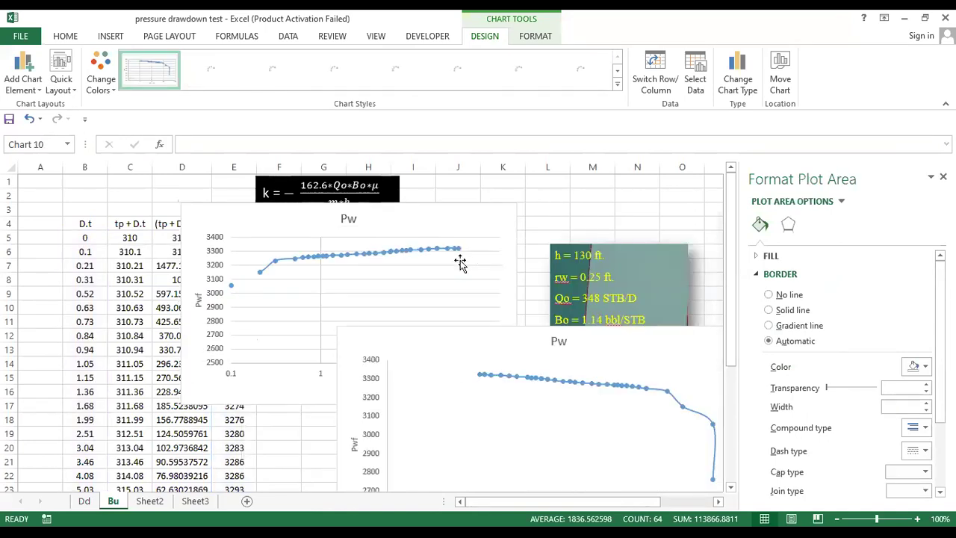
# - Remove the gridlines from the D.t chart and set its chart area to No Fill
pyautogui.click(532, 217)
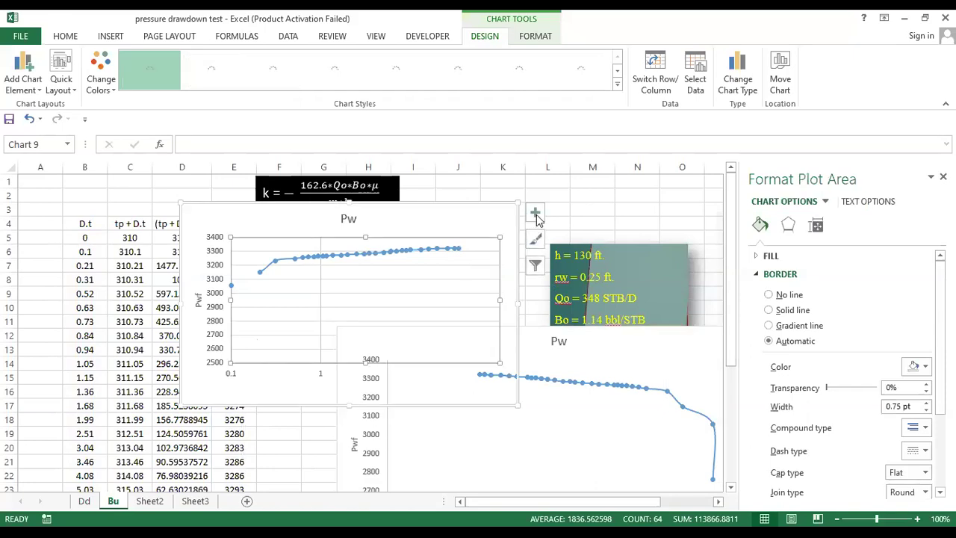
pyautogui.click(536, 215)
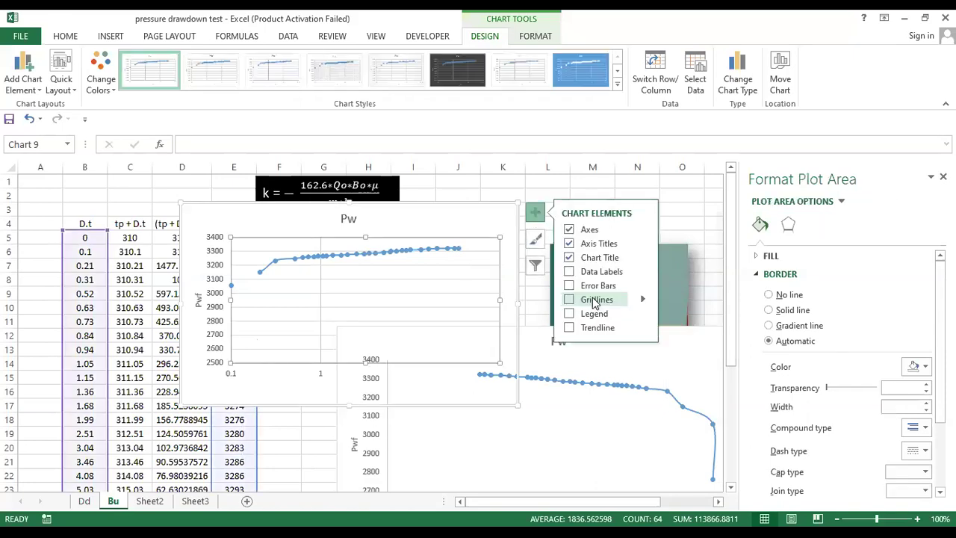
pyautogui.click(442, 220)
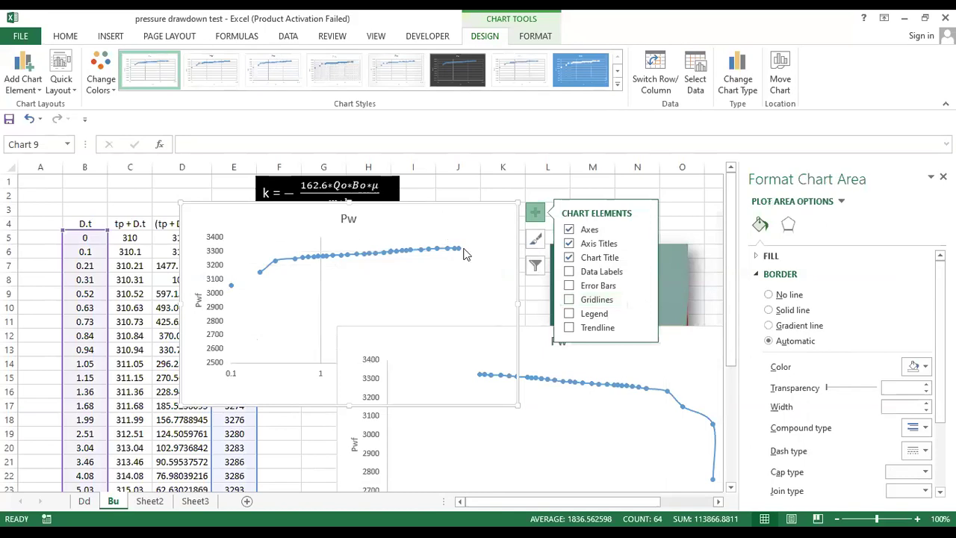
pyautogui.rightClick(446, 220)
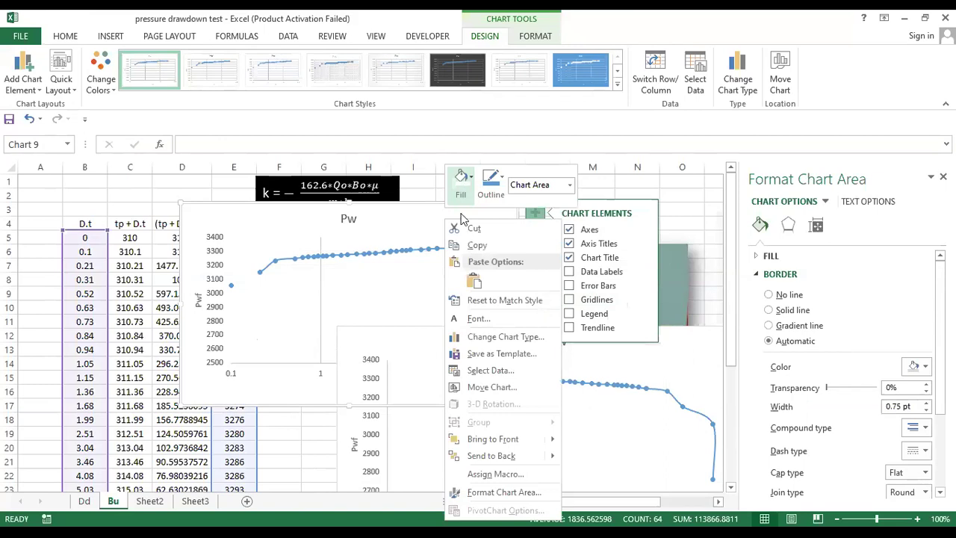
pyautogui.click(470, 342)
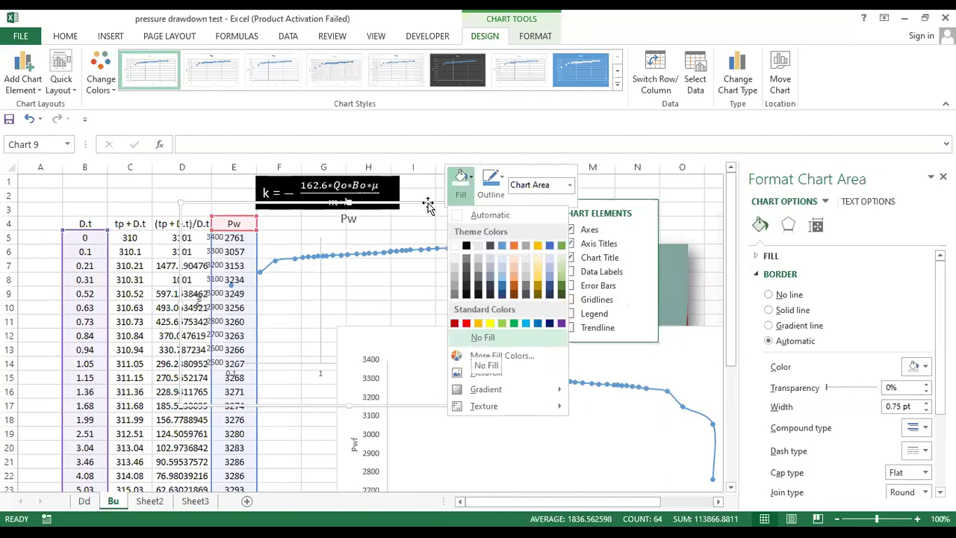
pyautogui.click(451, 245)
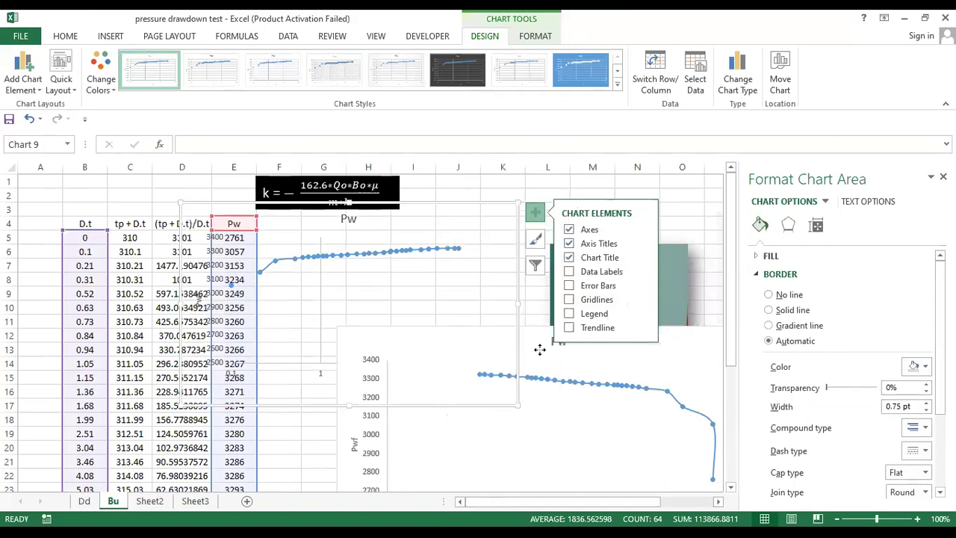
# - Place the (tp + D.t)/D.t chart beside the table from column F, with the transparent D.t chart in front of its lower part
pyautogui.moveTo(539, 349); pyautogui.dragTo(502, 232)
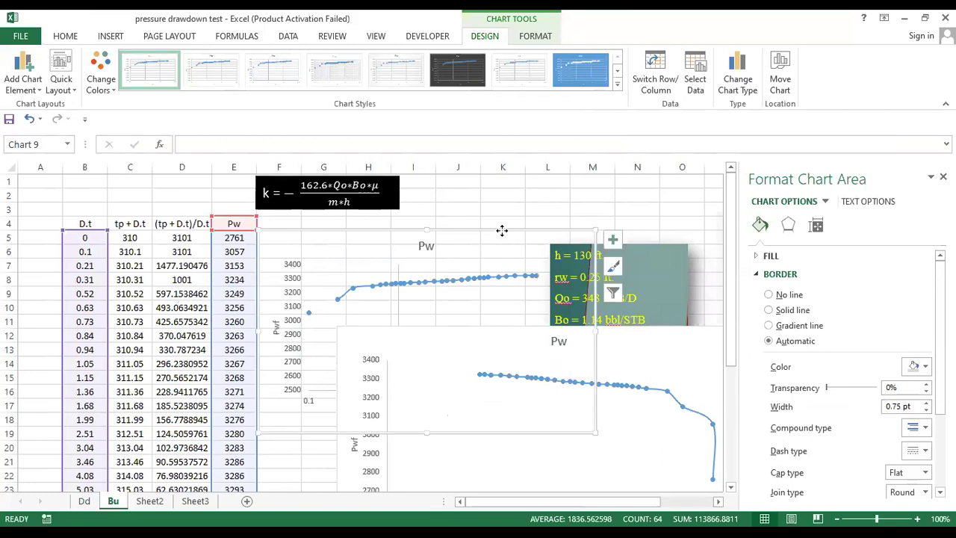
pyautogui.rightClick(571, 390)
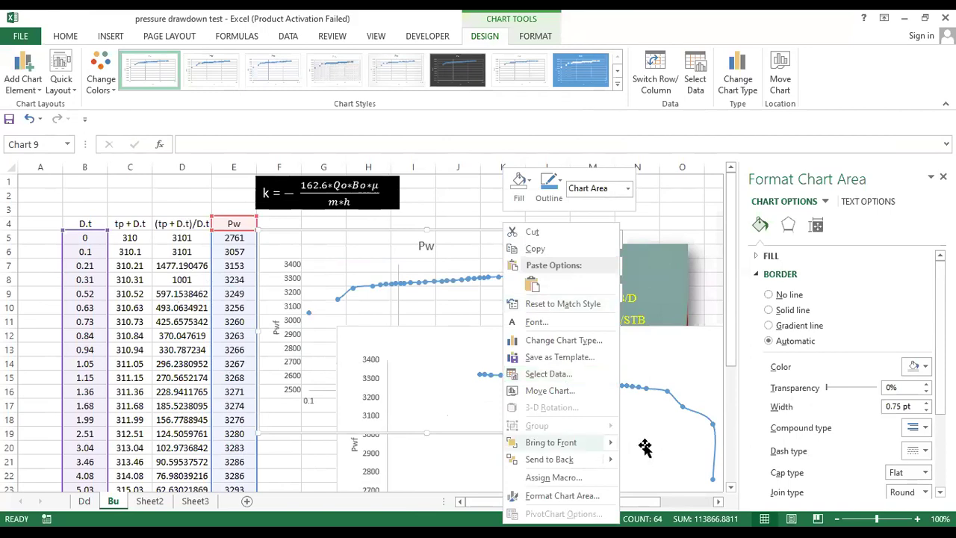
pyautogui.click(467, 232)
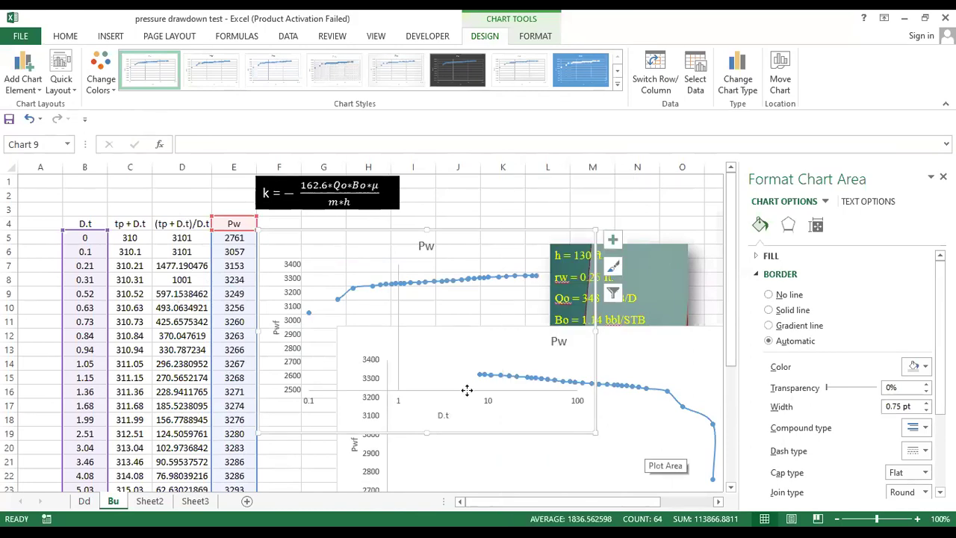
pyautogui.hotkey('ctrl', 'v')
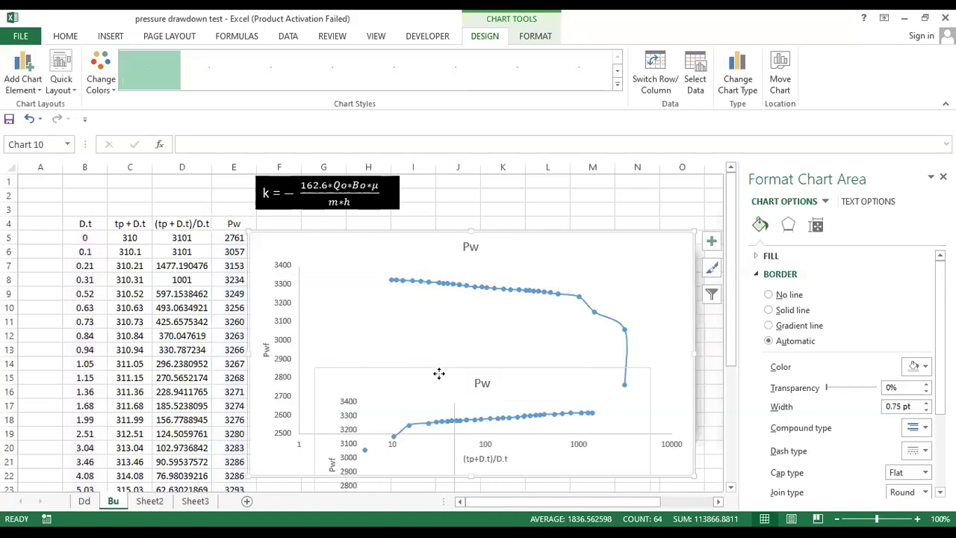
# - Overlay the transparent D.t chart on the (tp + D.t)/D.t chart to compare the curves, leaving it over the lower part
pyautogui.moveTo(438, 373); pyautogui.dragTo(414, 334)
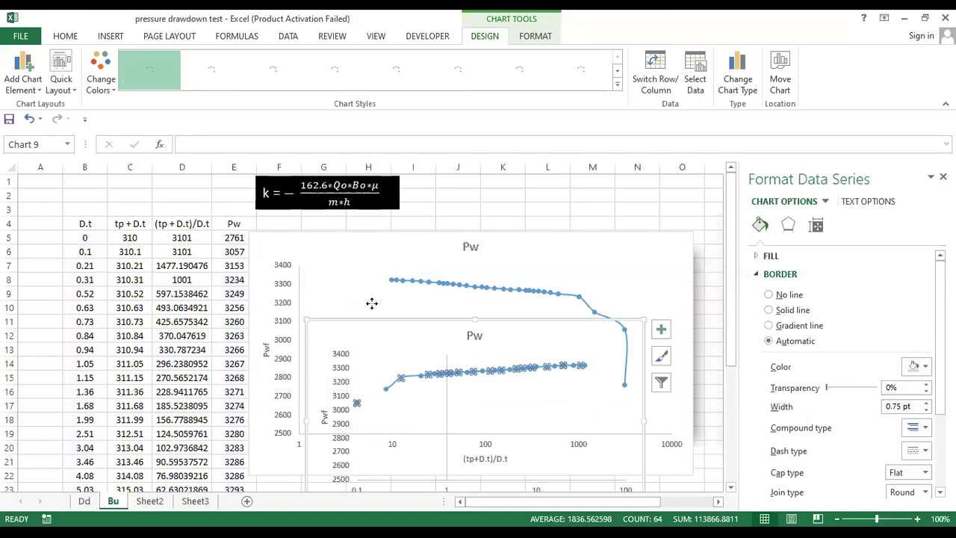
pyautogui.moveTo(373, 303); pyautogui.dragTo(284, 270)
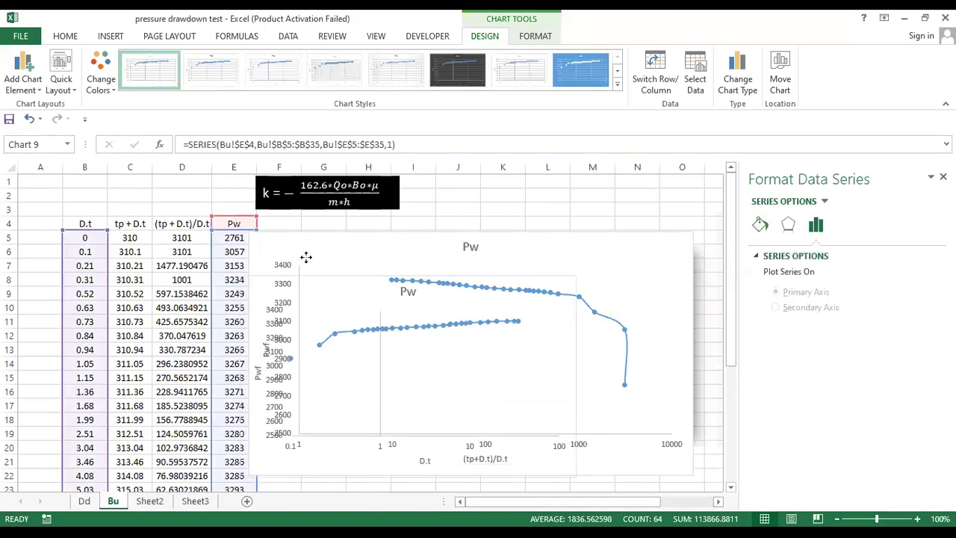
pyautogui.hotkey('ctrl', 'z')
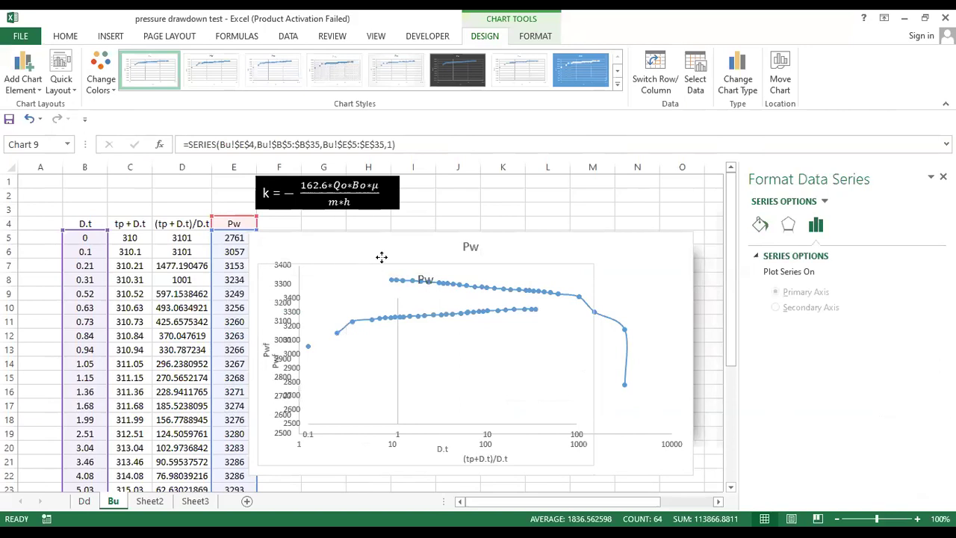
pyautogui.moveTo(366, 264); pyautogui.dragTo(397, 267)
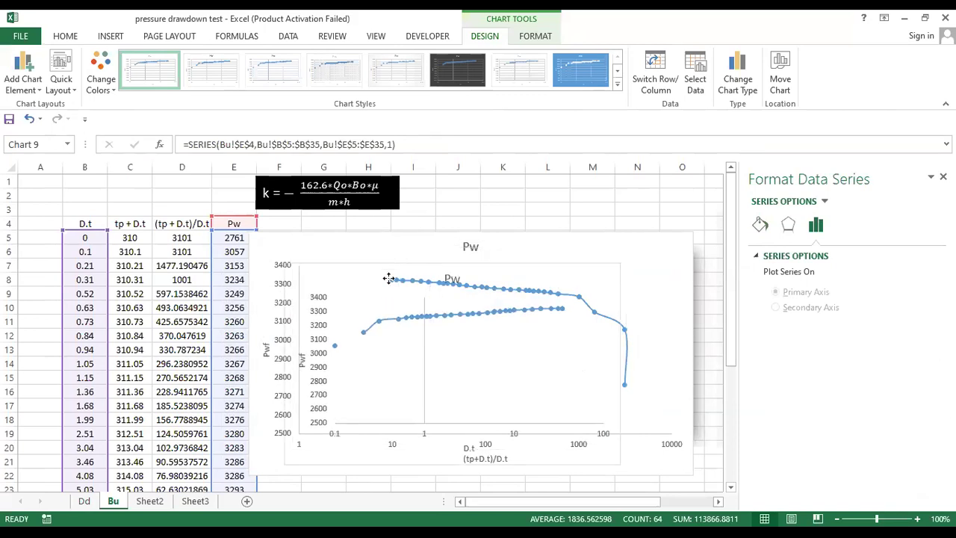
pyautogui.moveTo(389, 278); pyautogui.dragTo(420, 316)
pyautogui.moveTo(419, 340); pyautogui.dragTo(420, 363)
pyautogui.moveTo(442, 293); pyautogui.dragTo(452, 277)
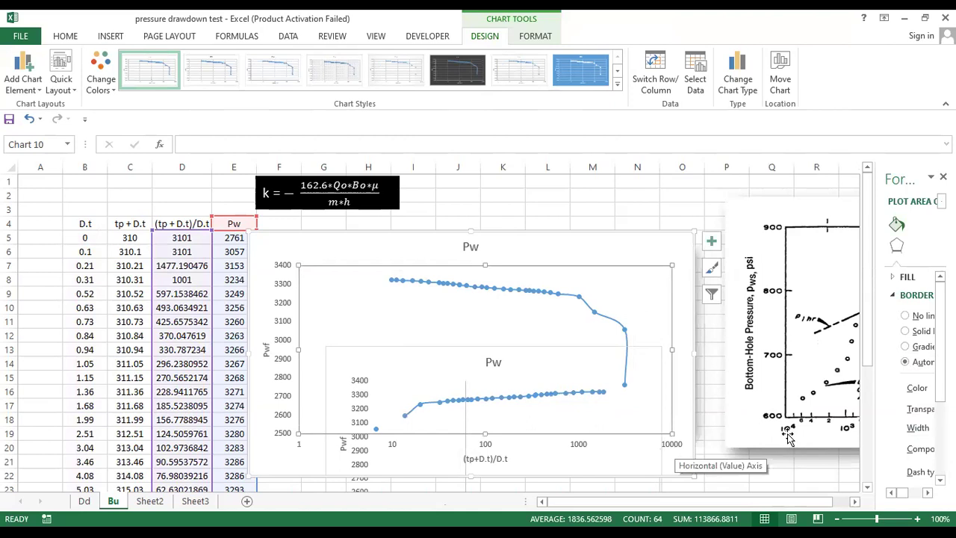
# - Examine the line format settings of the horizontal axis in the (tp + D.t)/D.t chart
pyautogui.click(678, 443)
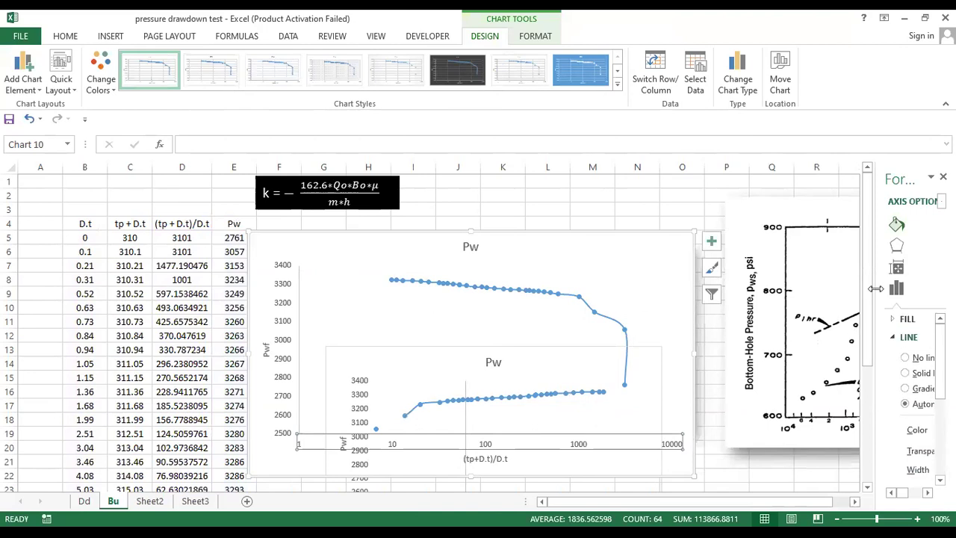
pyautogui.moveTo(813, 307); pyautogui.dragTo(783, 312)
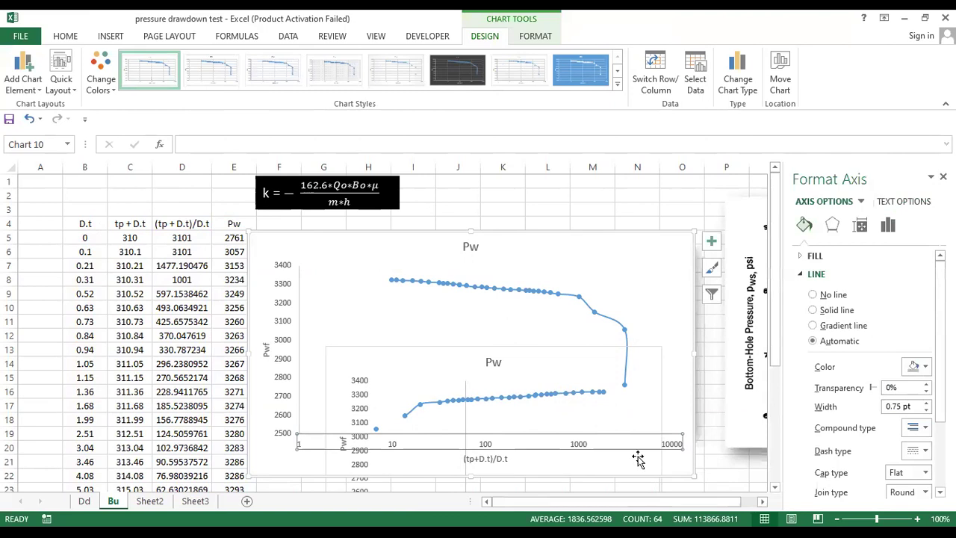
pyautogui.scroll(-3, 630, 446)
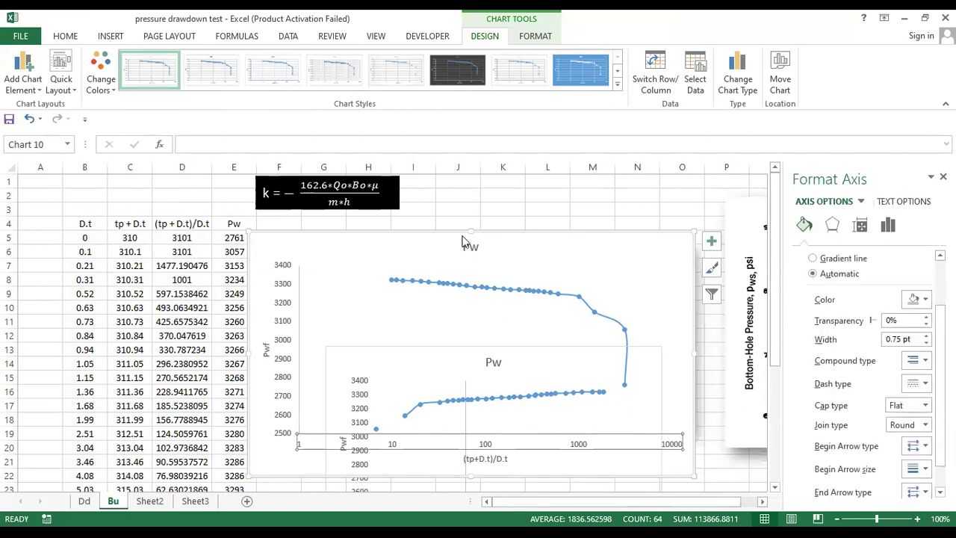
pyautogui.hotkey('ctrl', 'z')
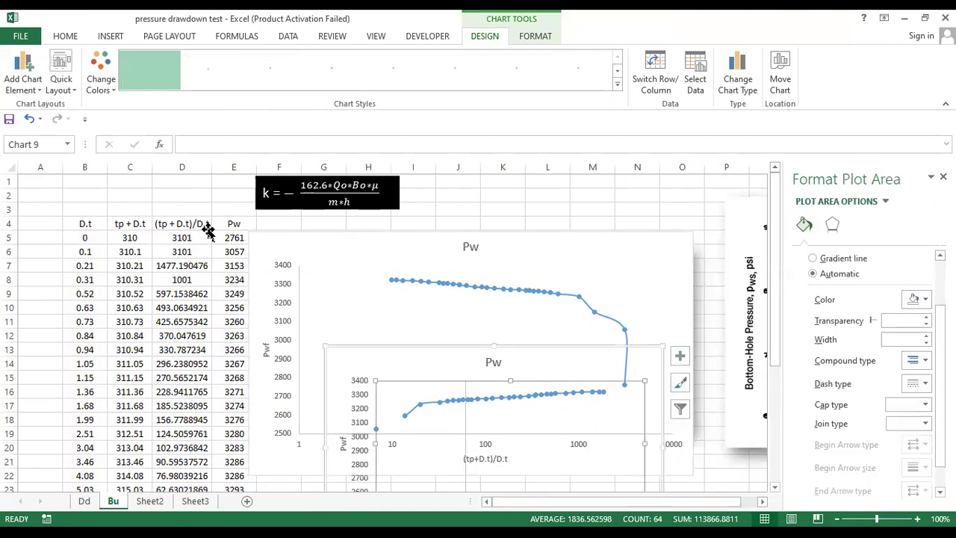
# - Move the (tp + D.t)/D.t chart over the data table and set its horizontal axis to show values in reverse order
pyautogui.hotkey('ctrl', 'z')
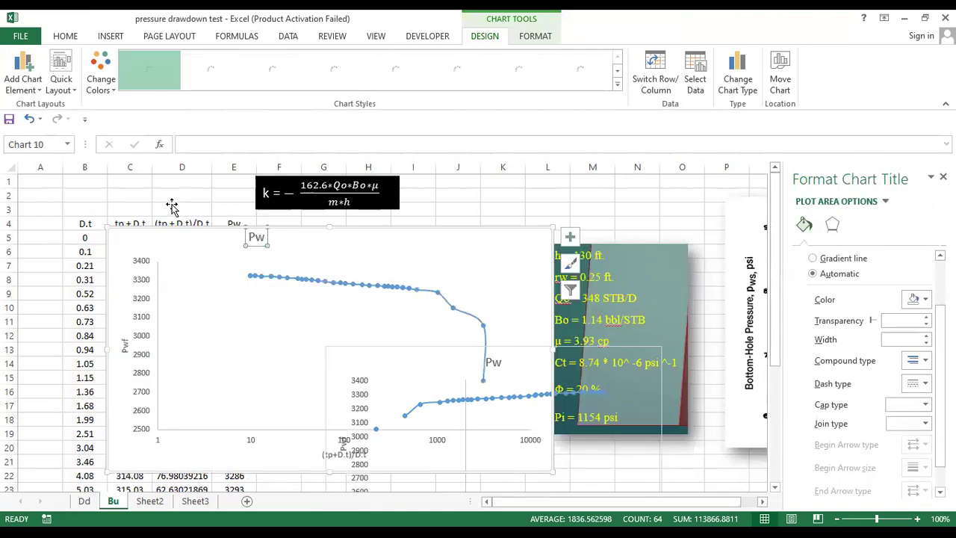
pyautogui.hotkey('ctrl', 'z')
pyautogui.click(219, 405)
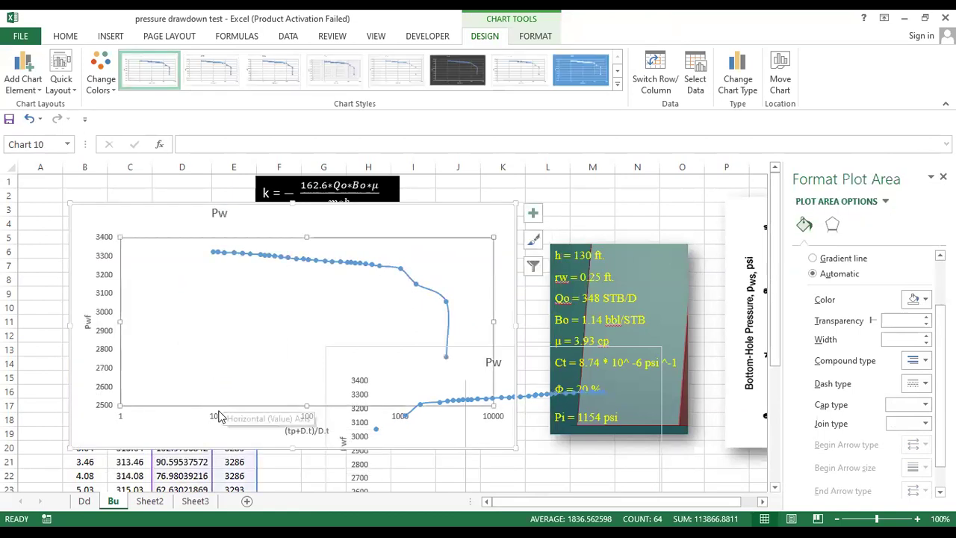
pyautogui.click(220, 417)
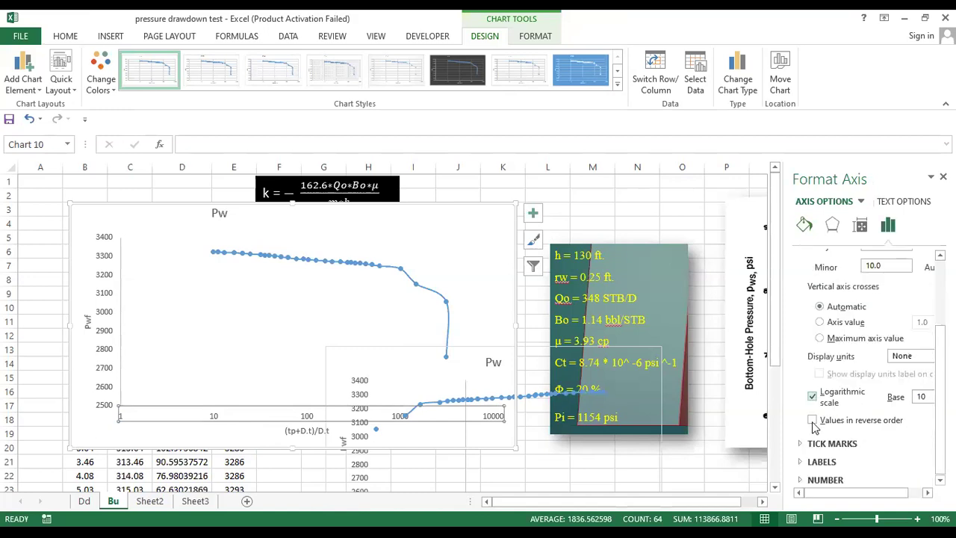
pyautogui.click(814, 421)
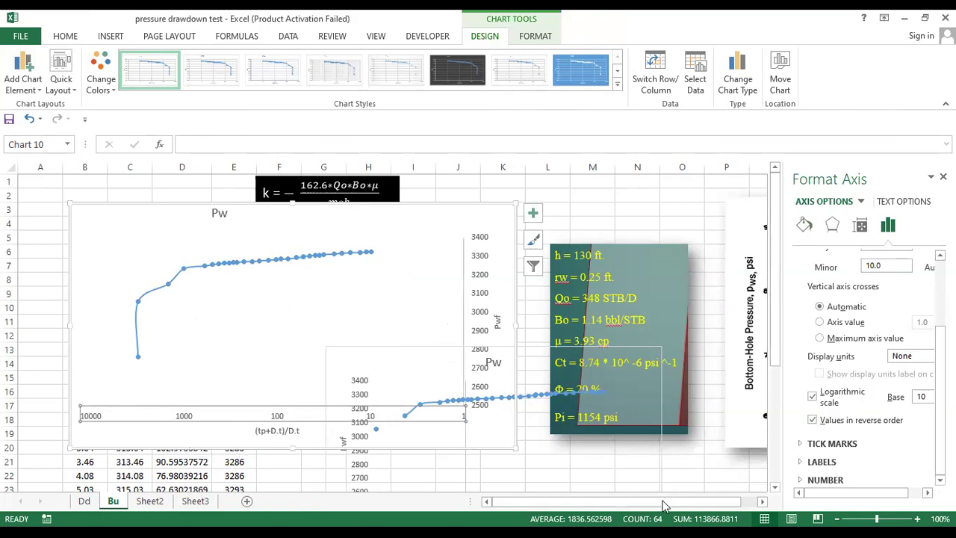
# - Move the reservoir data picture below the reference plot, and shift the D.t chart and its plot area up over the (tp + D.t)/D.t chart
pyautogui.click(594, 286)
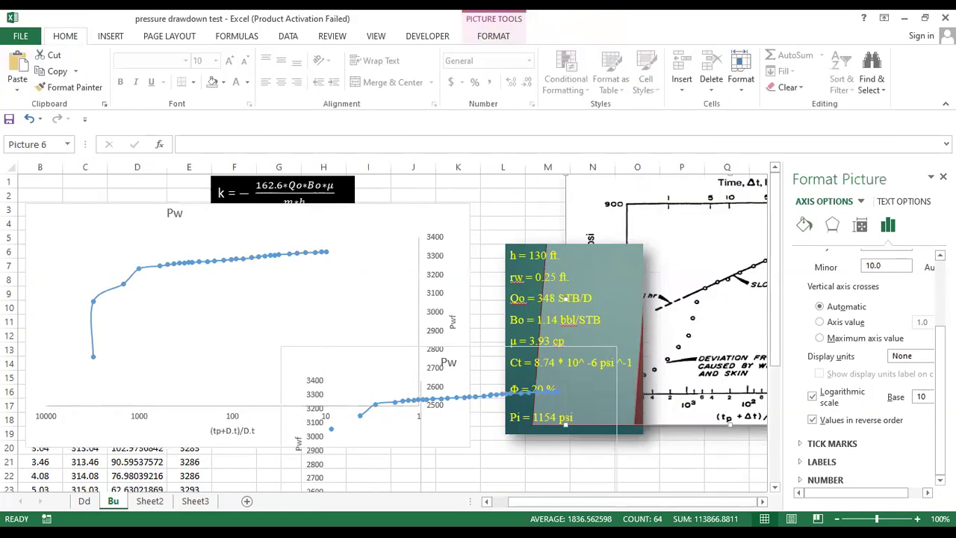
pyautogui.moveTo(583, 258); pyautogui.dragTo(743, 462)
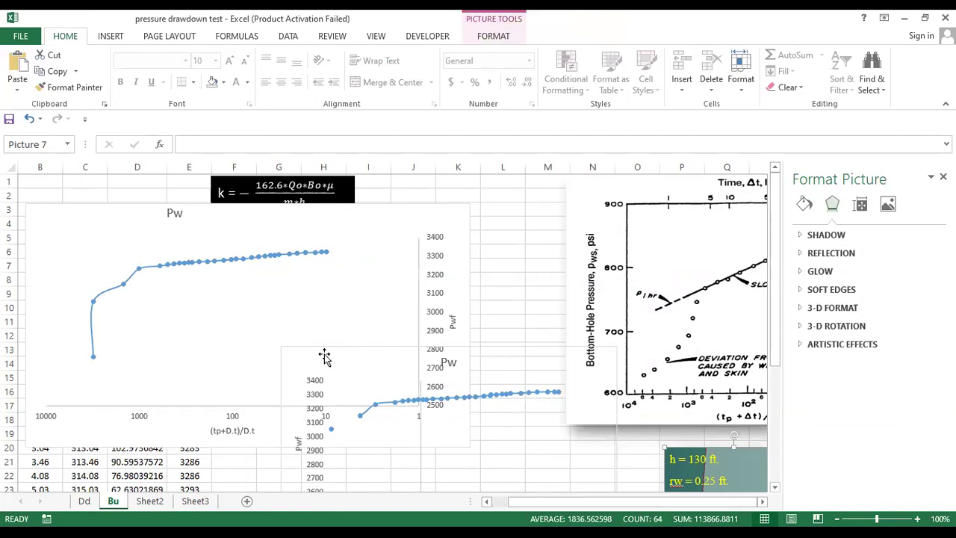
pyautogui.moveTo(309, 347); pyautogui.dragTo(249, 275)
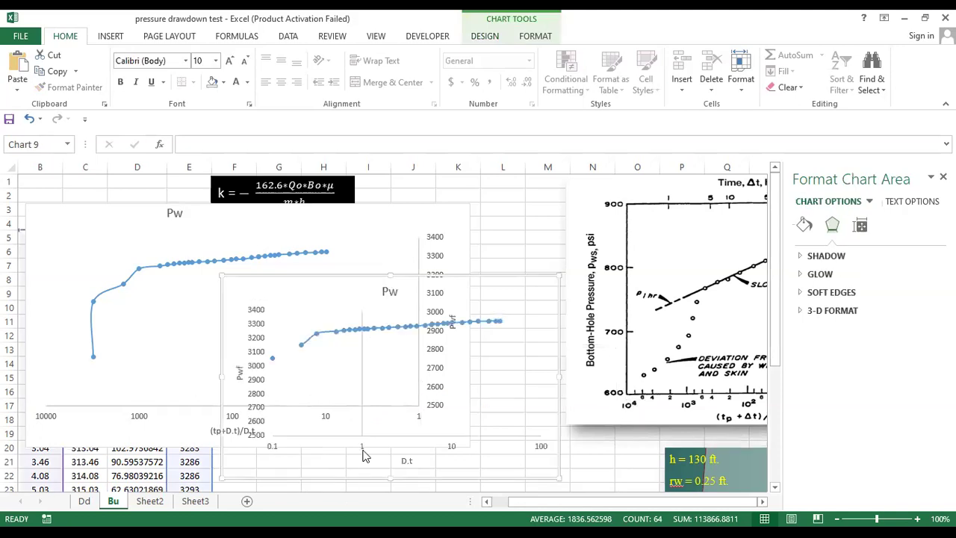
pyautogui.moveTo(380, 449); pyautogui.dragTo(357, 419)
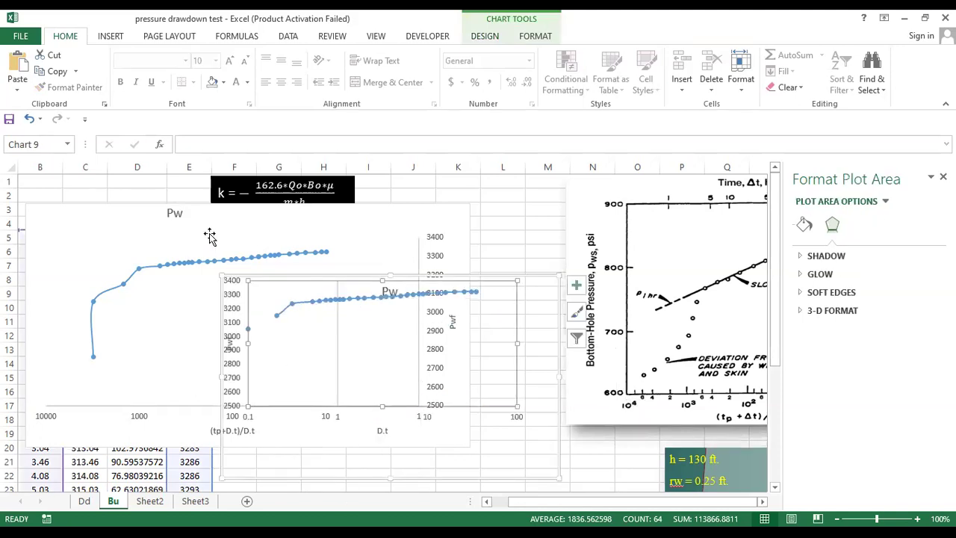
pyautogui.click(348, 230)
pyautogui.moveTo(397, 238); pyautogui.dragTo(414, 239)
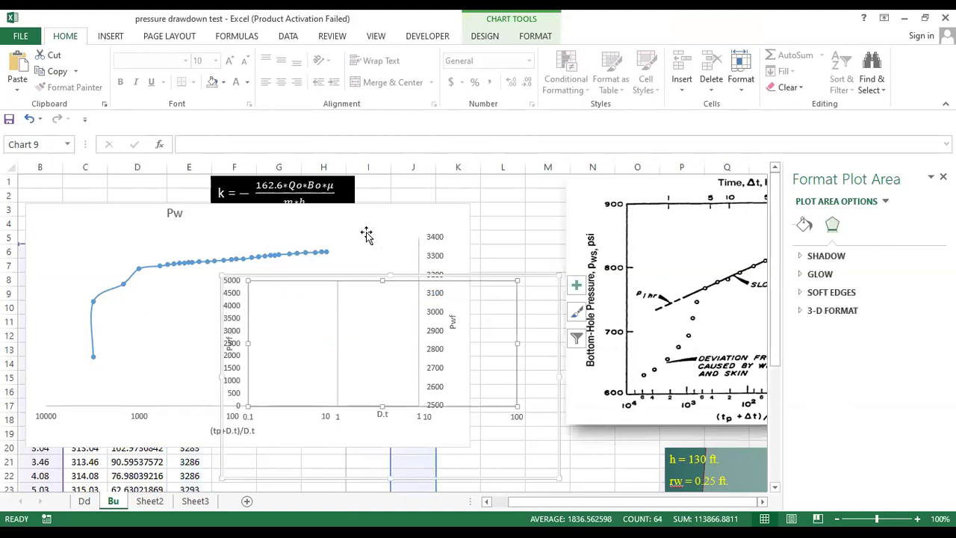
pyautogui.hotkey('ctrl', 'z')
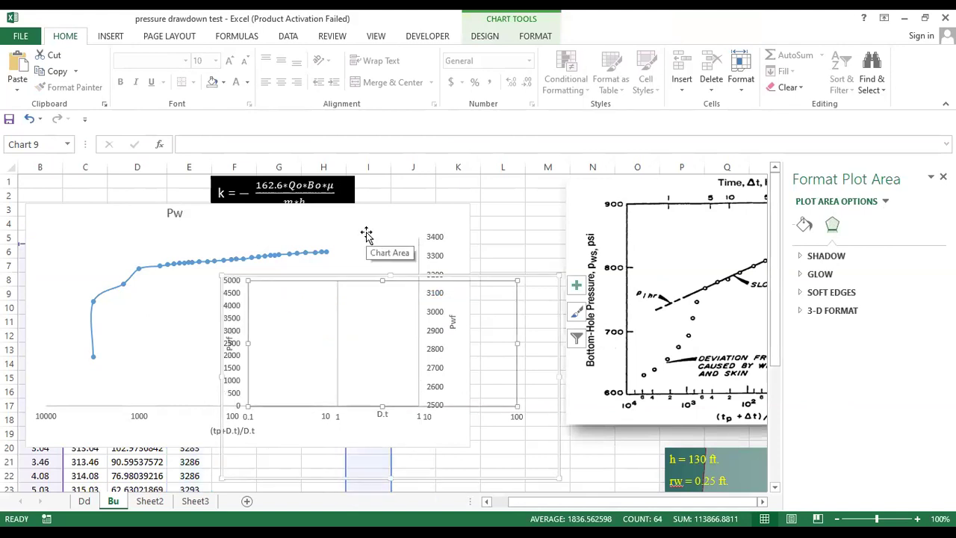
pyautogui.hotkey('ctrl', 'y')
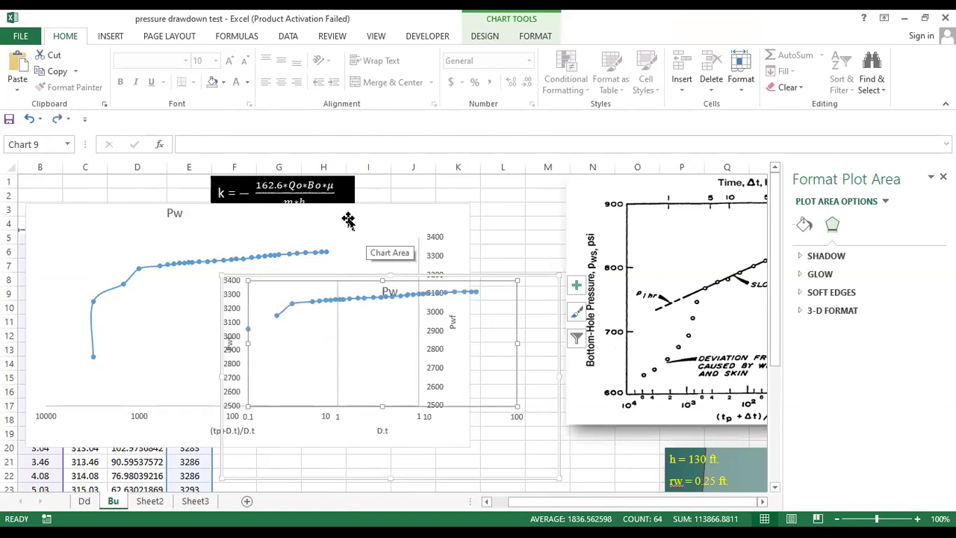
# - Position the (tp + D.t)/D.t chart behind the transparent D.t chart so that the two Pw curves overlap
pyautogui.moveTo(539, 210); pyautogui.dragTo(498, 253)
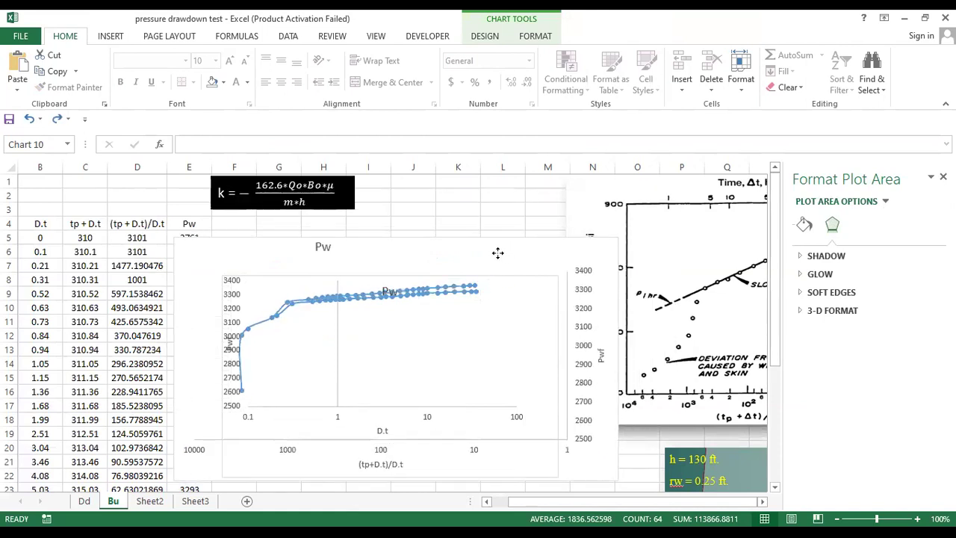
pyautogui.hotkey('ctrl', 'y')
pyautogui.hotkey('ctrl', 'y')
pyautogui.hotkey('ctrl', 'y')
pyautogui.hotkey('ctrl', 'y')
pyautogui.hotkey('ctrl', 'y')
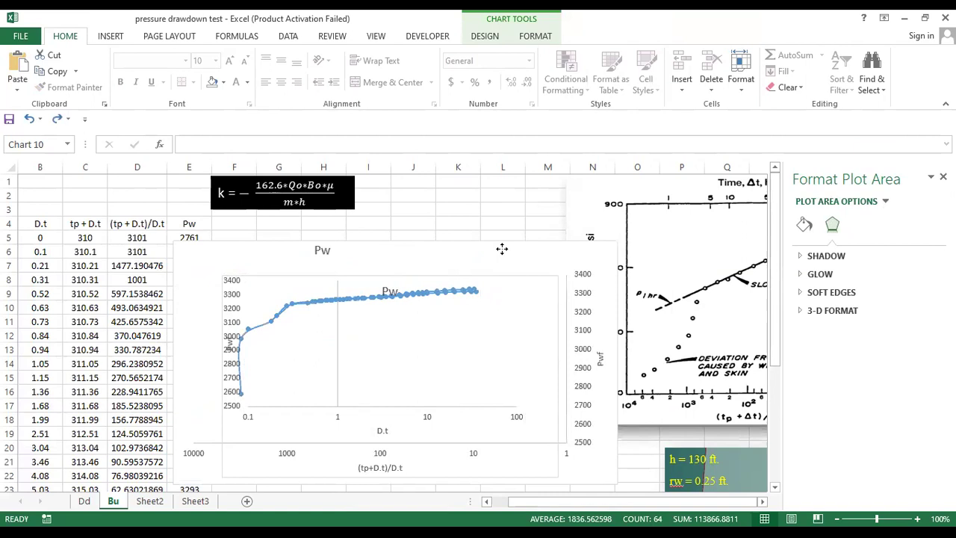
pyautogui.hotkey('ctrl', 'y')
pyautogui.hotkey('ctrl', 'y')
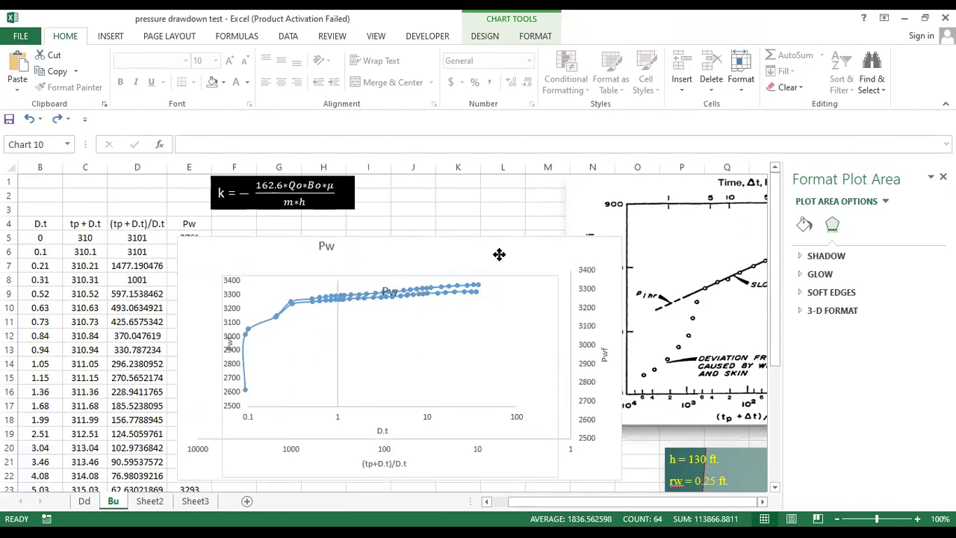
pyautogui.hotkey('ctrl', 'y')
pyautogui.hotkey('ctrl', 'y')
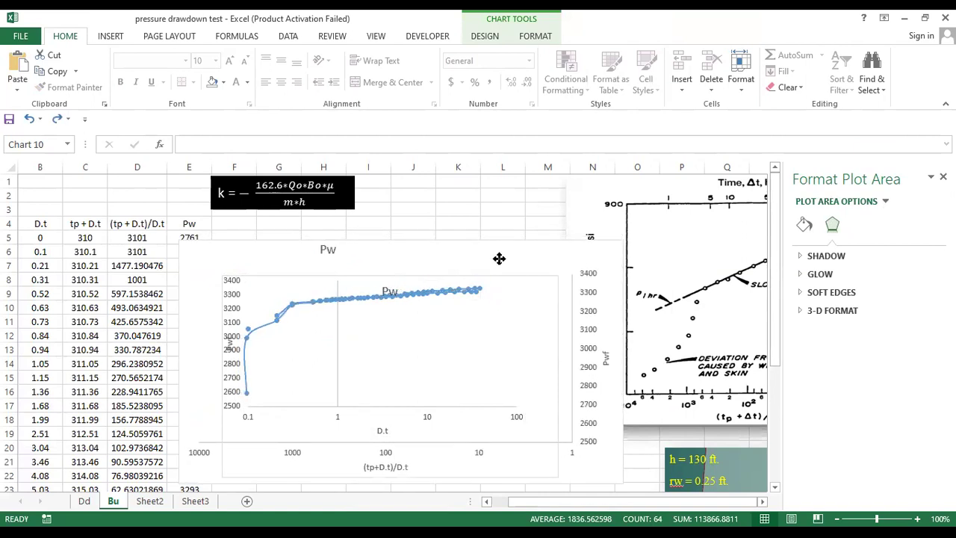
pyautogui.hotkey('ctrl', 'y')
pyautogui.hotkey('ctrl', 'y')
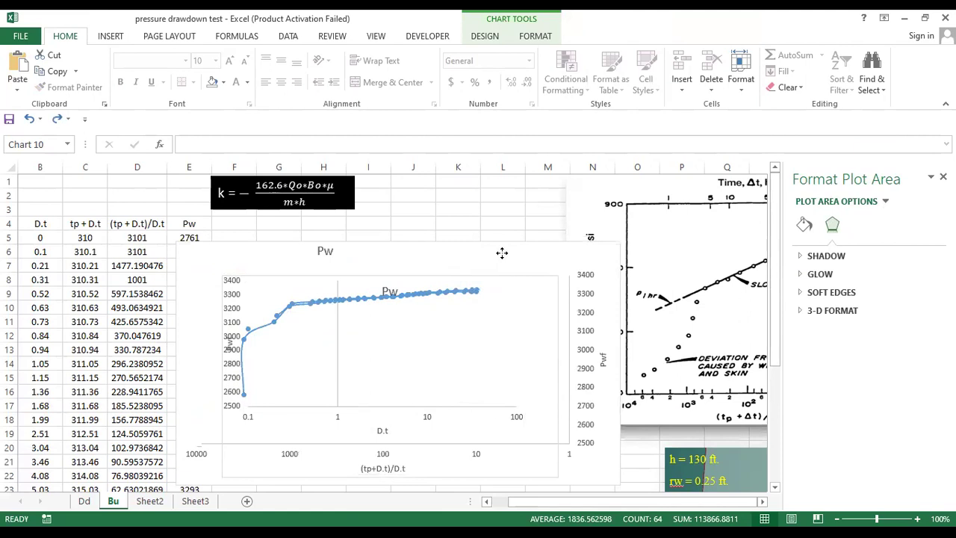
pyautogui.hotkey('ctrl', 'y')
pyautogui.hotkey('ctrl', 'y')
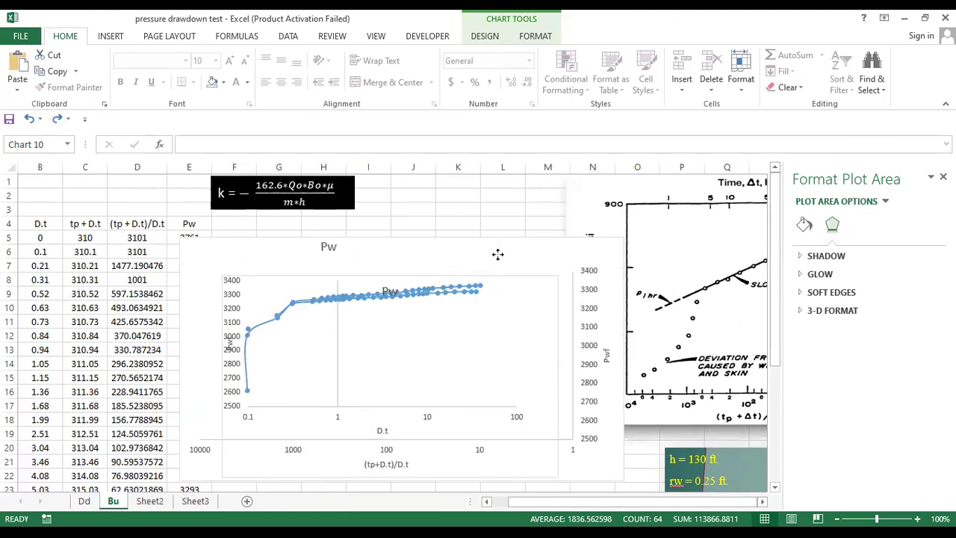
pyautogui.hotkey('ctrl', 'y')
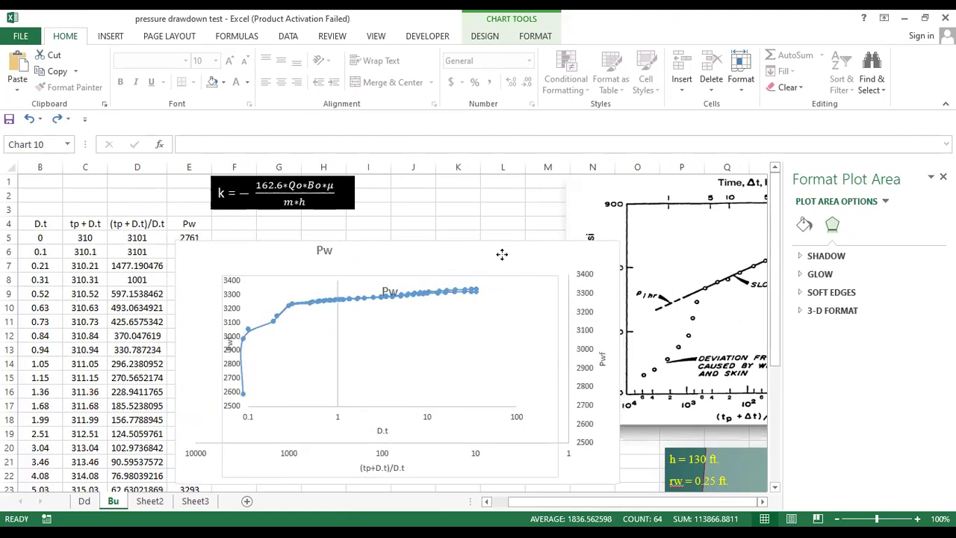
pyautogui.hotkey('ctrl', 'y')
pyautogui.hotkey('ctrl', 'y')
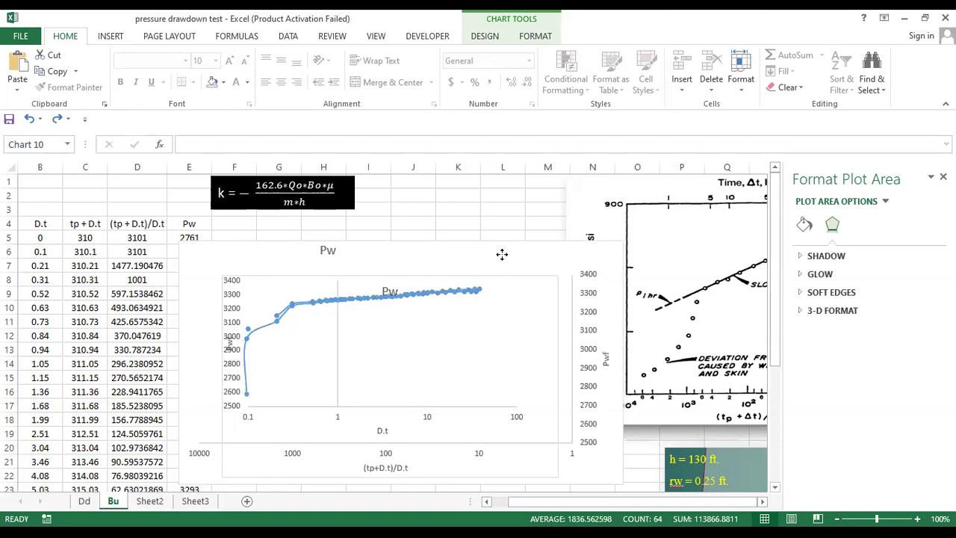
pyautogui.hotkey('ctrl', 'y')
pyautogui.moveTo(497, 257); pyautogui.dragTo(499, 254)
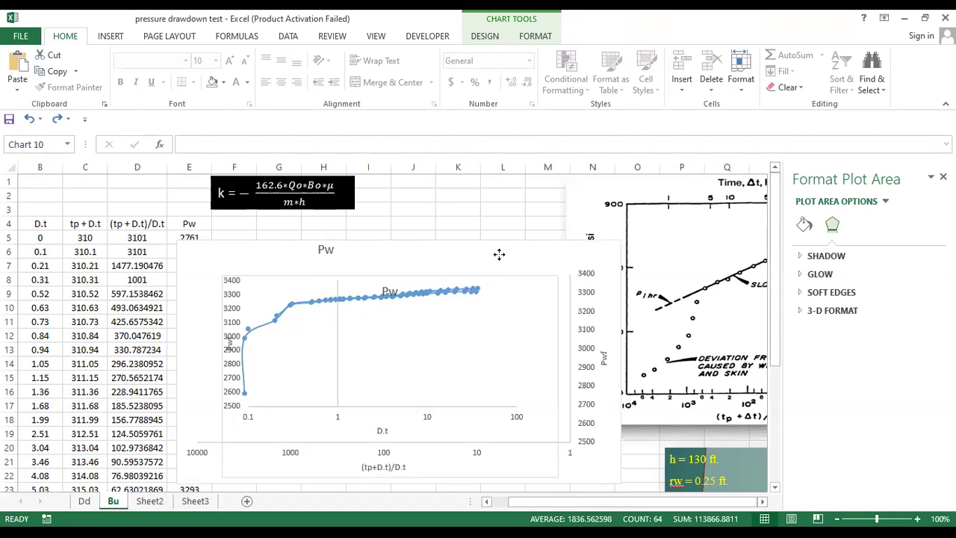
# - Inspect the data points at the start and end of the section where the overlaid curves coincide
pyautogui.click(293, 346)
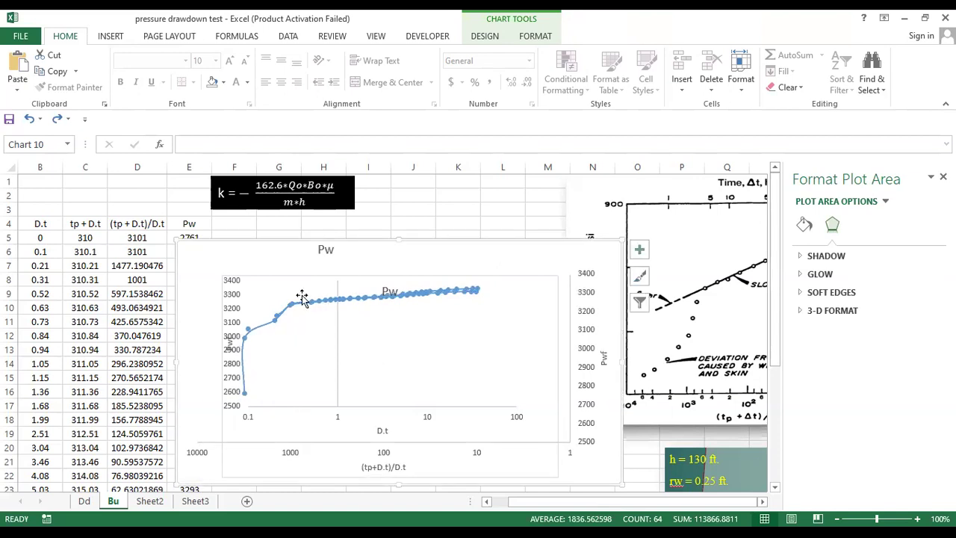
pyautogui.click(278, 321)
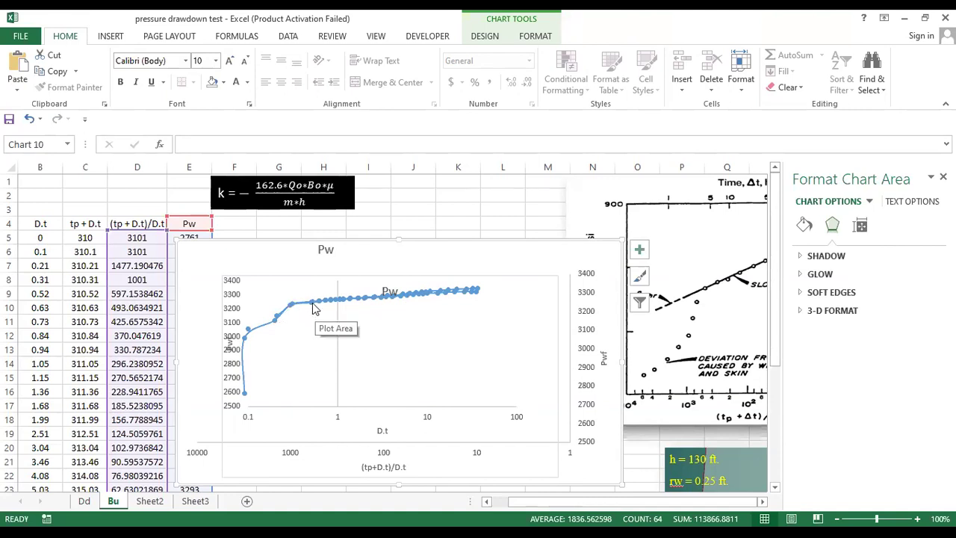
pyautogui.moveTo(315, 308)
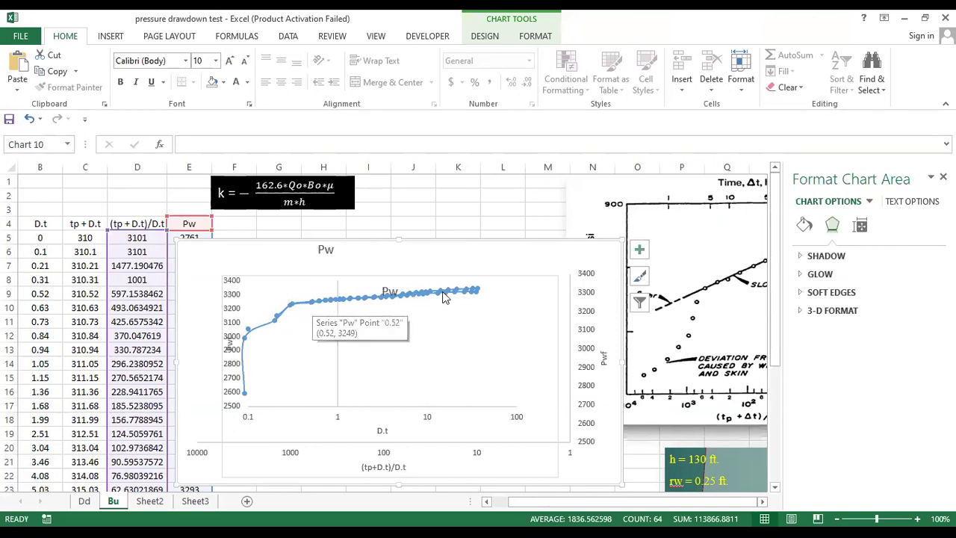
pyautogui.moveTo(429, 298)
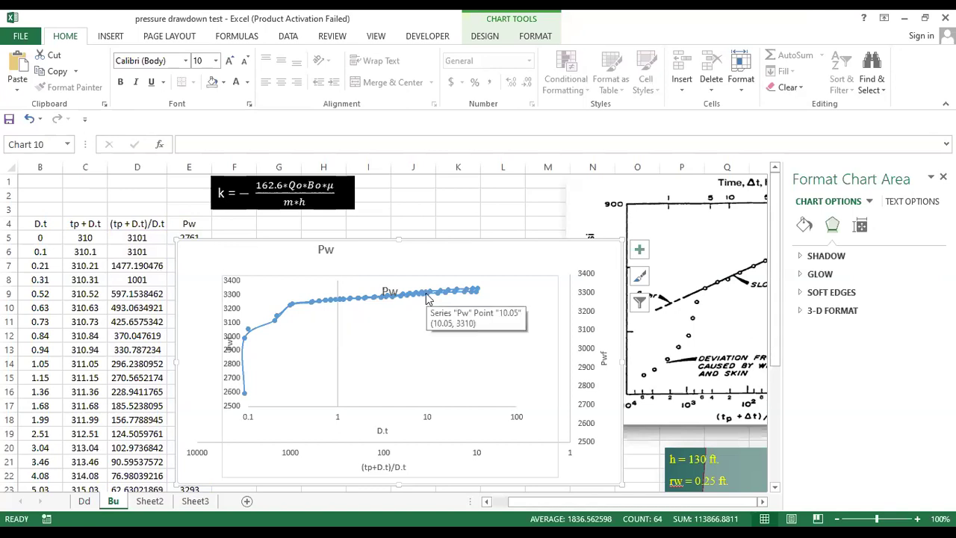
# - Move the (tp + D.t)/D.t chart clear of the table to start at column J, and realign the D.t chart's curve over it
pyautogui.moveTo(284, 259); pyautogui.dragTo(502, 285)
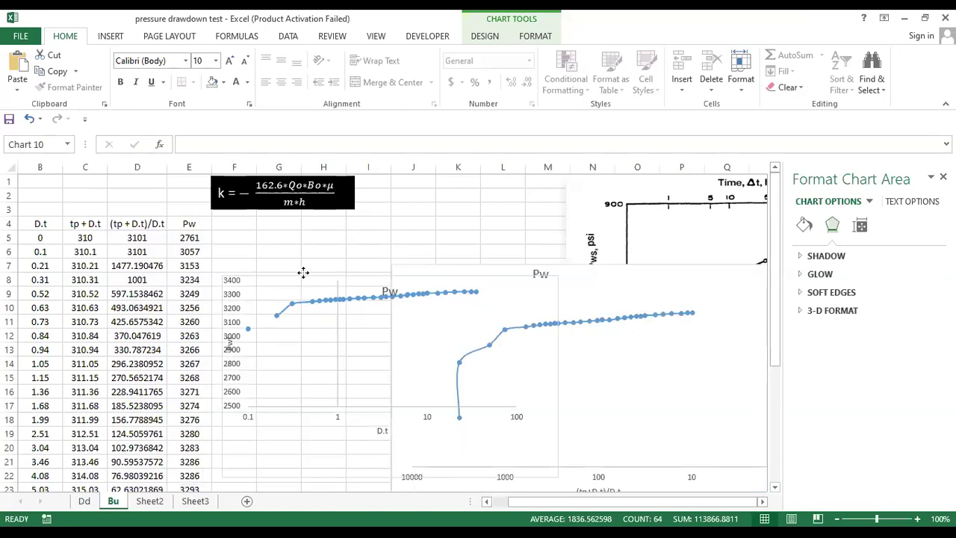
pyautogui.click(351, 278)
pyautogui.moveTo(474, 298); pyautogui.dragTo(498, 296)
pyautogui.moveTo(607, 286); pyautogui.dragTo(614, 284)
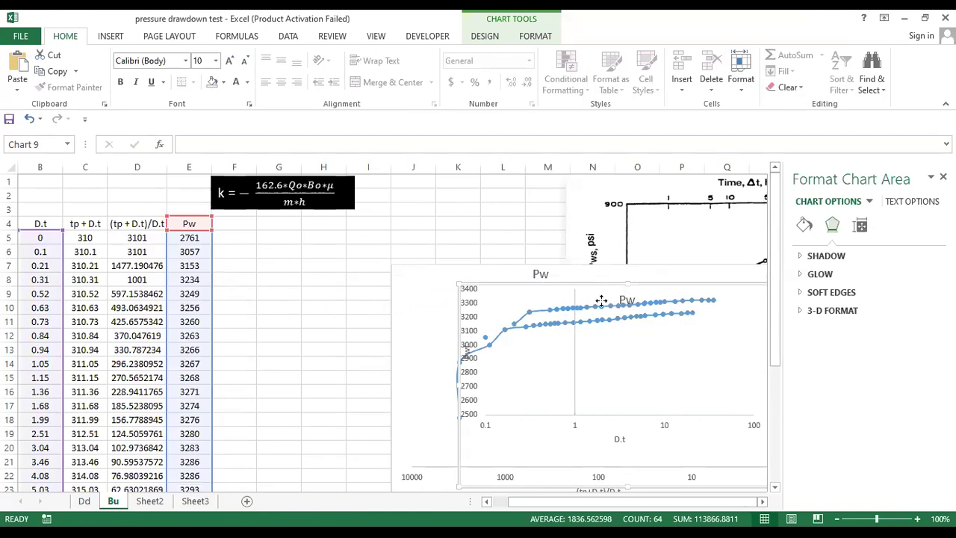
pyautogui.moveTo(588, 302); pyautogui.dragTo(587, 298)
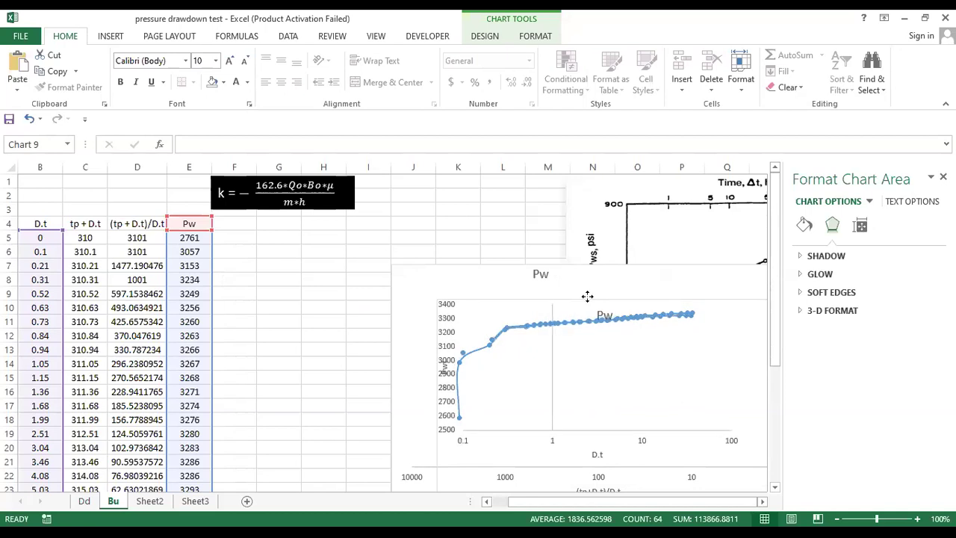
# - Identify the point where the matching straight section begins and highlight its table row, D.t 0.52, in yellow
pyautogui.click(538, 332)
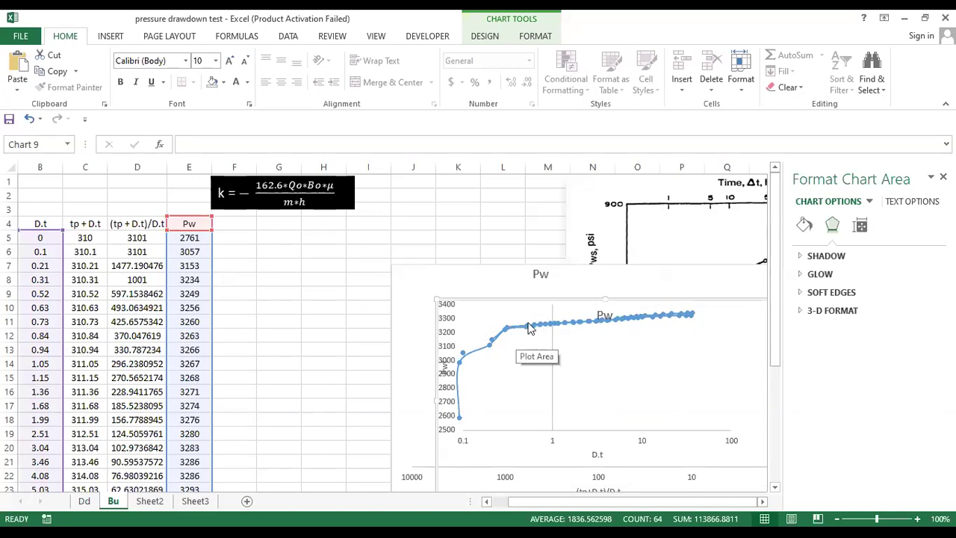
pyautogui.moveTo(526, 329)
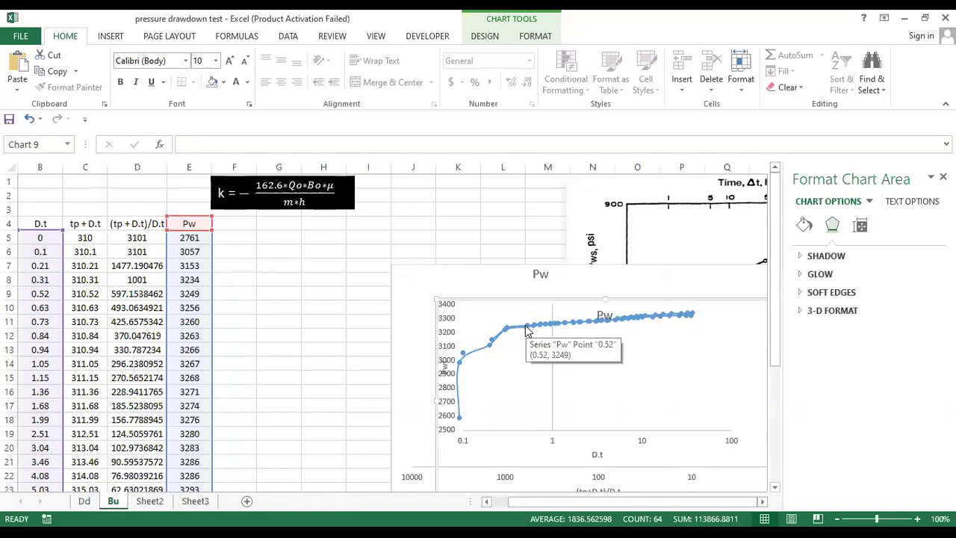
pyautogui.click(10, 294)
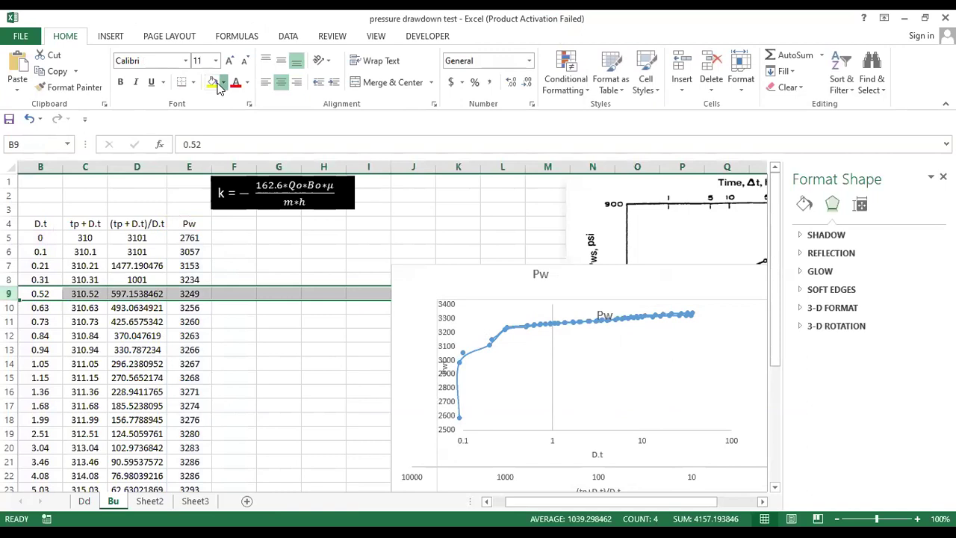
pyautogui.click(217, 83)
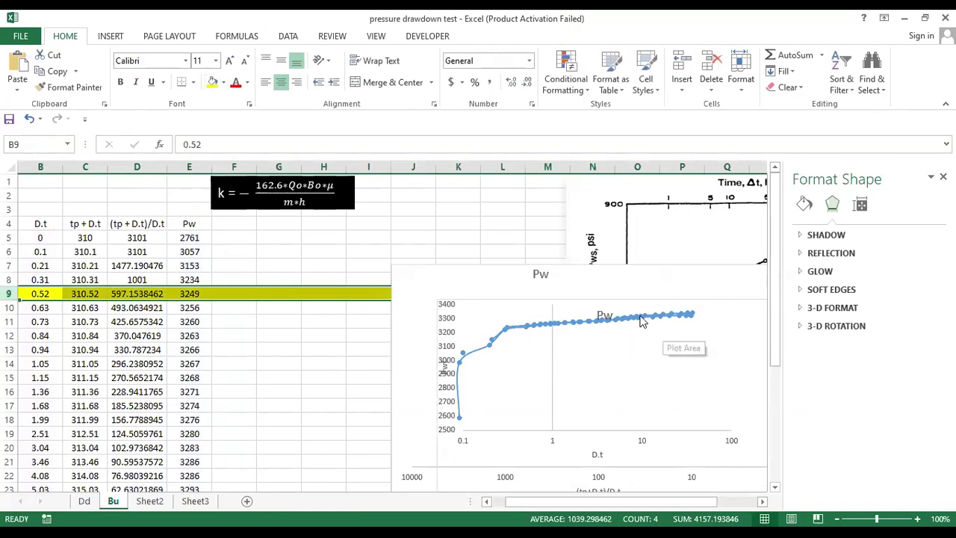
# - Identify the point where the matching straight section ends and highlight its table row, D.t 10.05, in yellow
pyautogui.moveTo(641, 320)
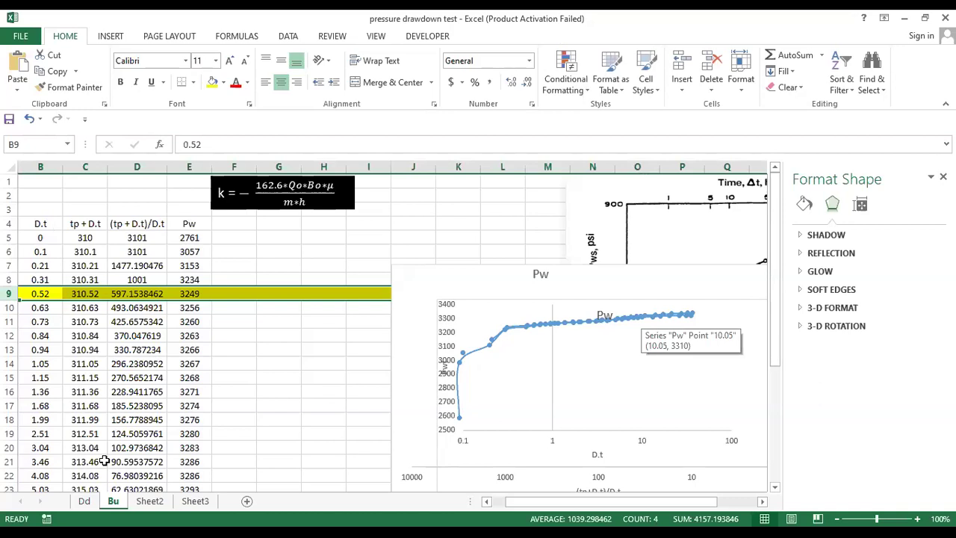
pyautogui.scroll(-4, 11, 406)
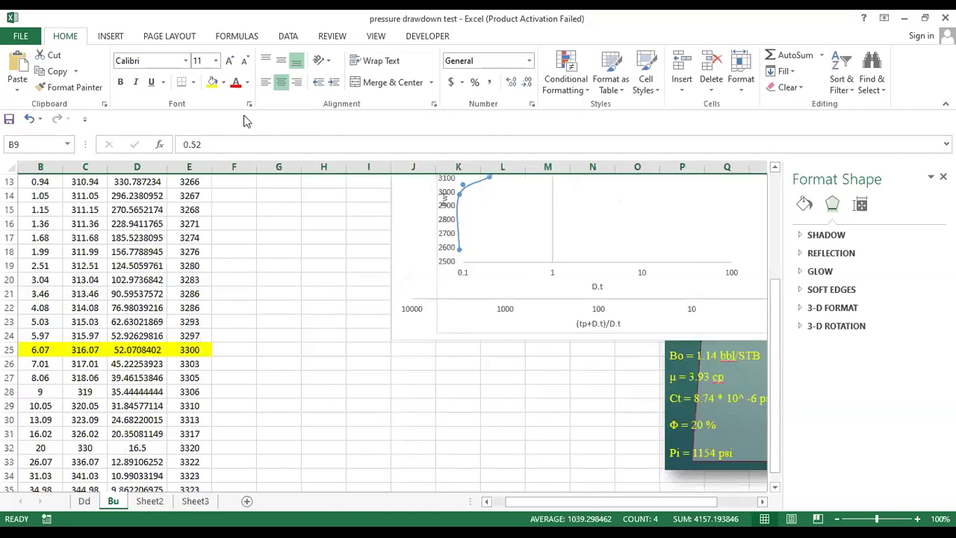
pyautogui.click(10, 406)
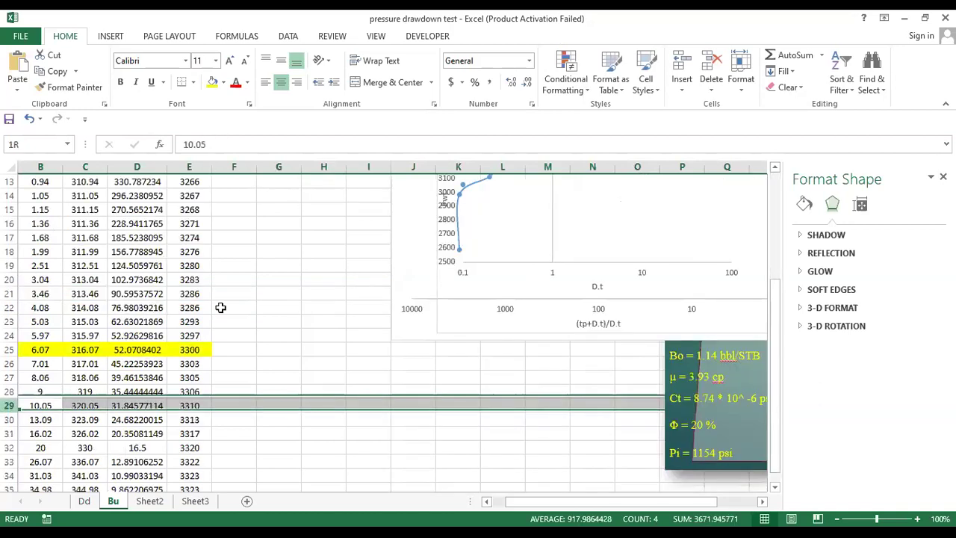
pyautogui.scroll(2, 69, 299)
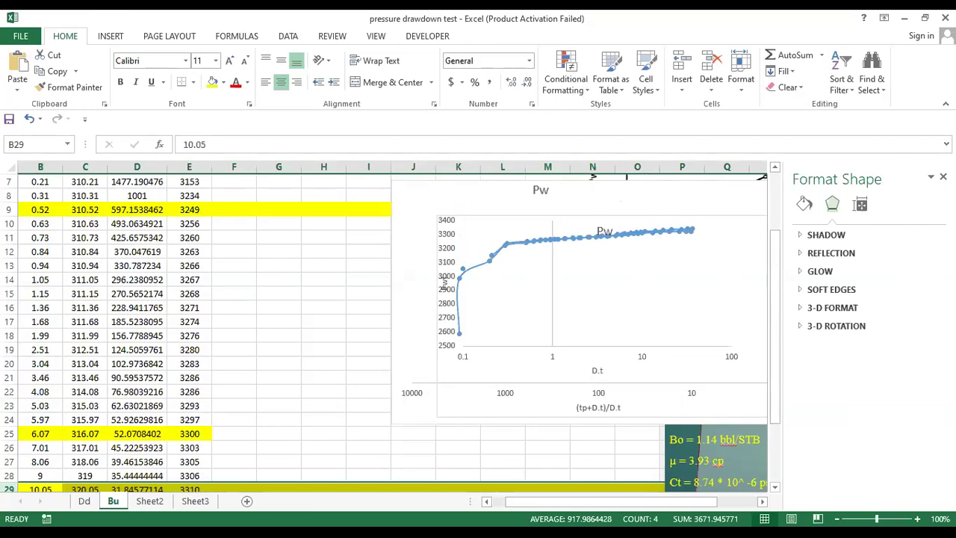
# - Highlight all table rows of the straight section, B9:E29 (D.t 0.52 to 10.05), in yellow
pyautogui.scroll(2, 69, 299)
pyautogui.moveTo(40, 293); pyautogui.dragTo(193, 490)
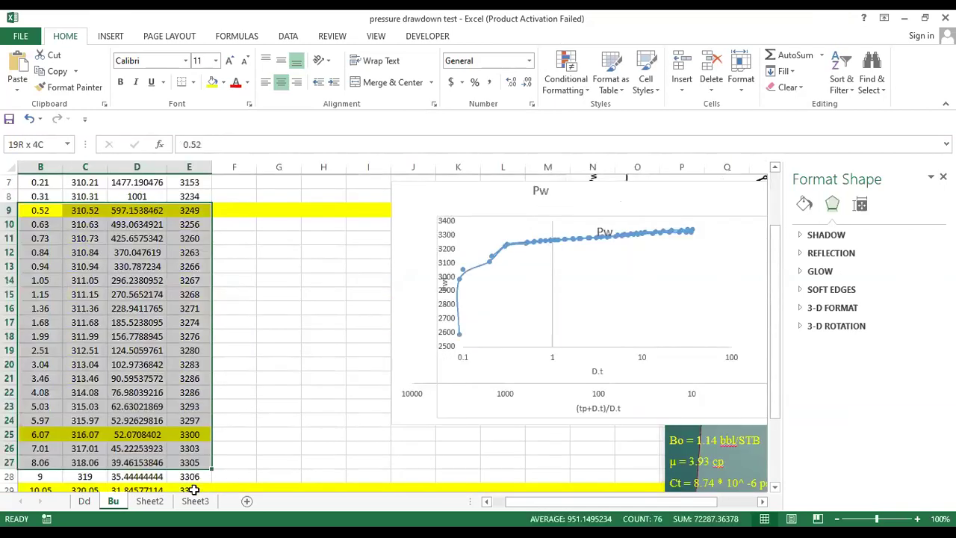
pyautogui.click(212, 82)
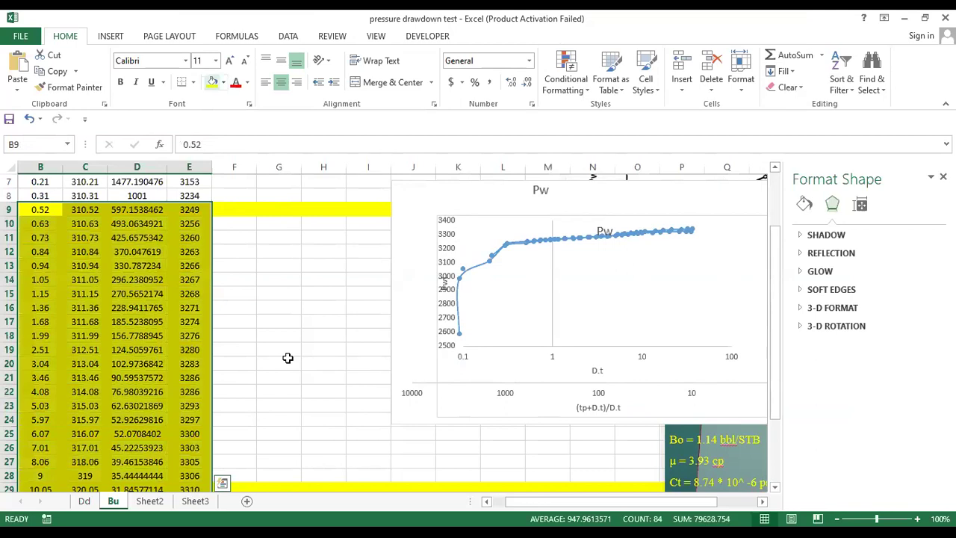
pyautogui.scroll(2, 258, 369)
pyautogui.click(265, 364)
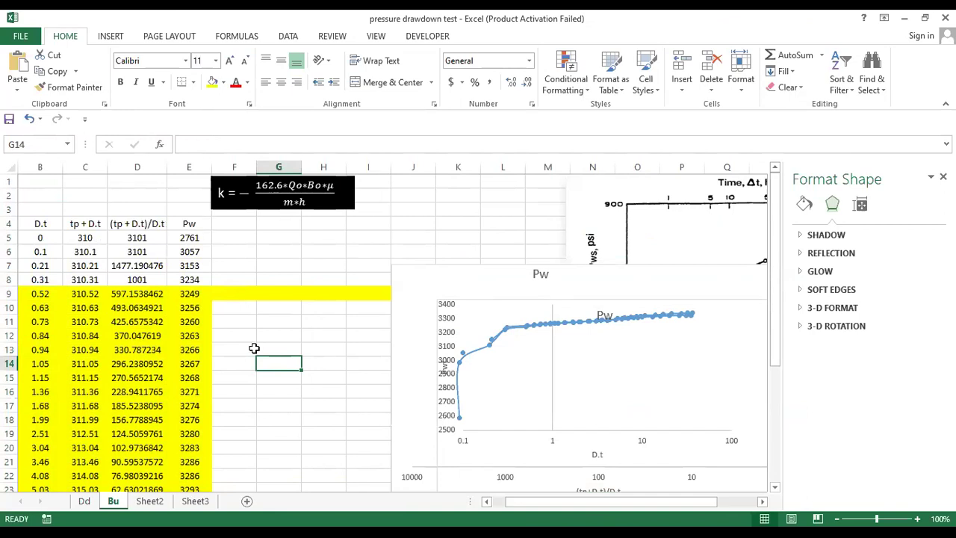
# - Calculate the straight section's slope in F10 with the SLOPE function, using the Pw values E9:E29 as known y's
pyautogui.click(240, 305)
pyautogui.doubleClick(240, 306)
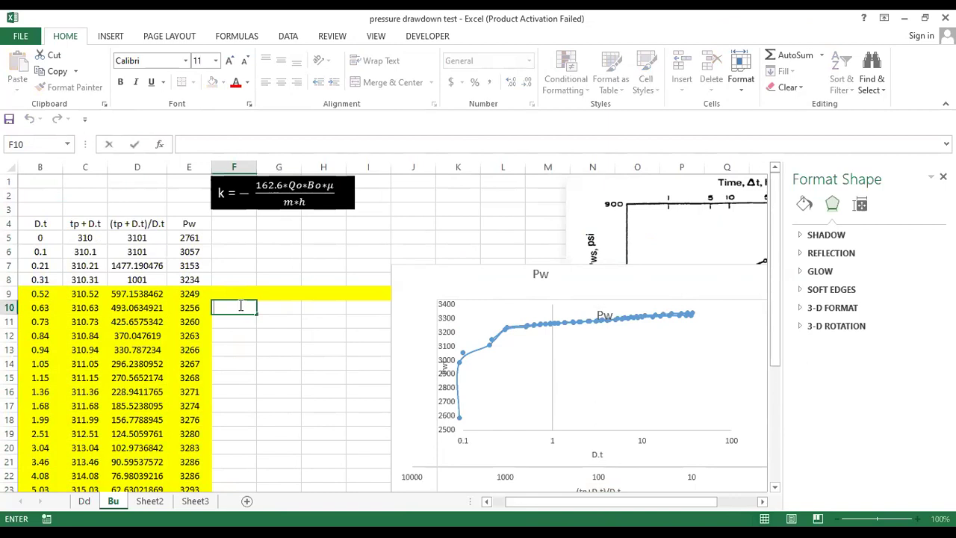
pyautogui.write('=')
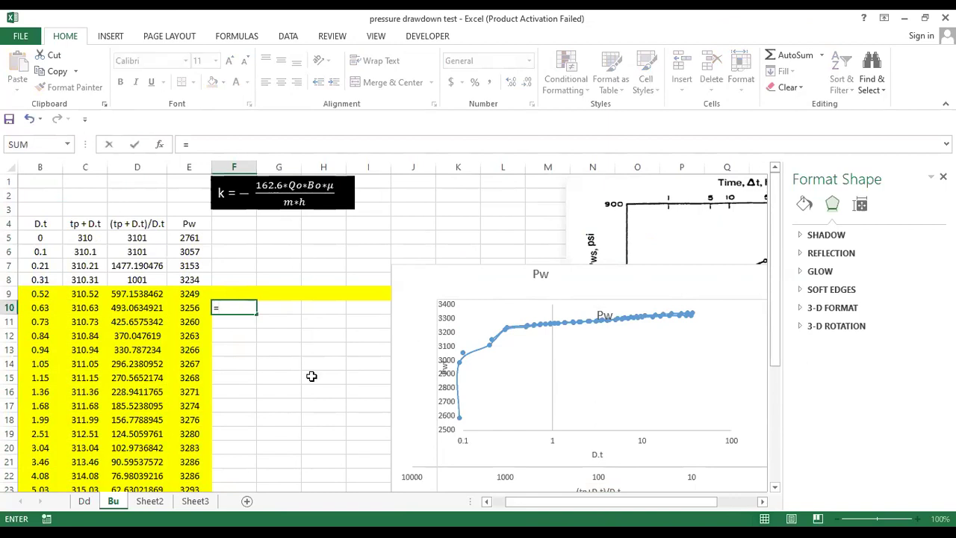
pyautogui.write('slope')
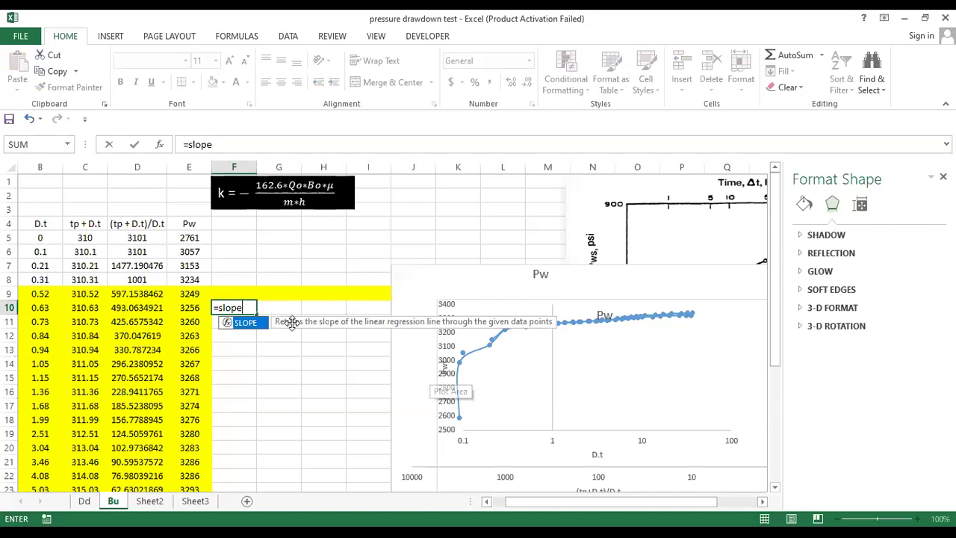
pyautogui.write('(')
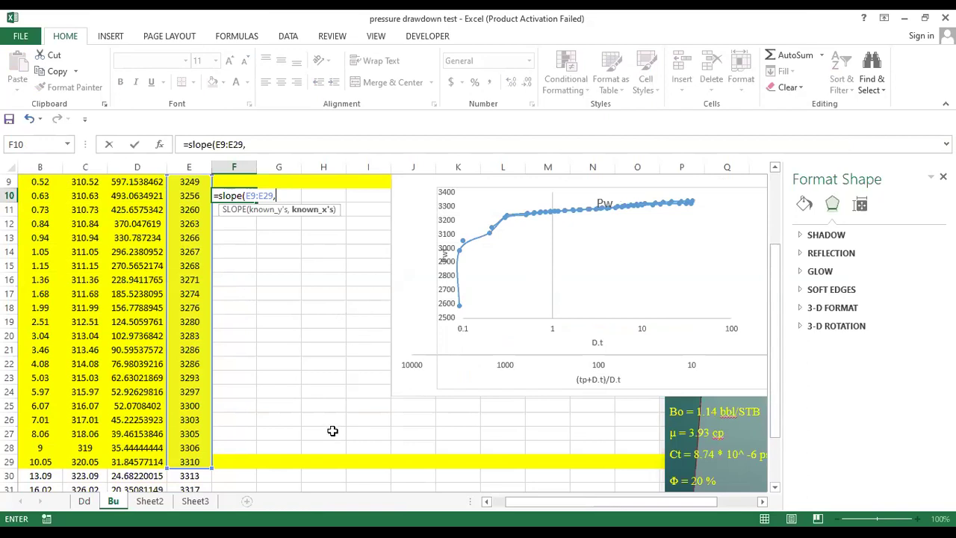
pyautogui.press('Return')
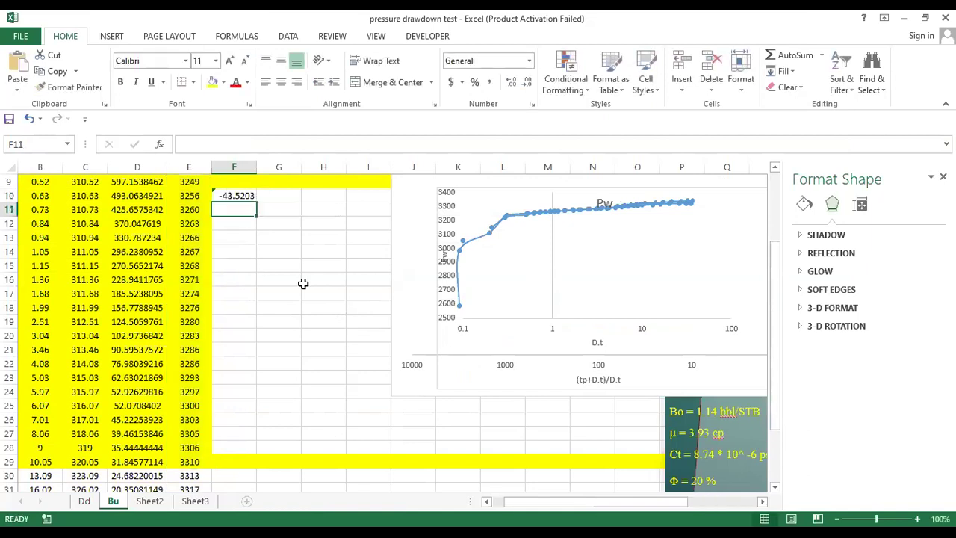
# - Begin a formula in F4, and shift the (tp + D.t)/D.t chart aside to bring the well data picture near the k equation
pyautogui.scroll(2, 263, 274)
pyautogui.scroll(1, 258, 220)
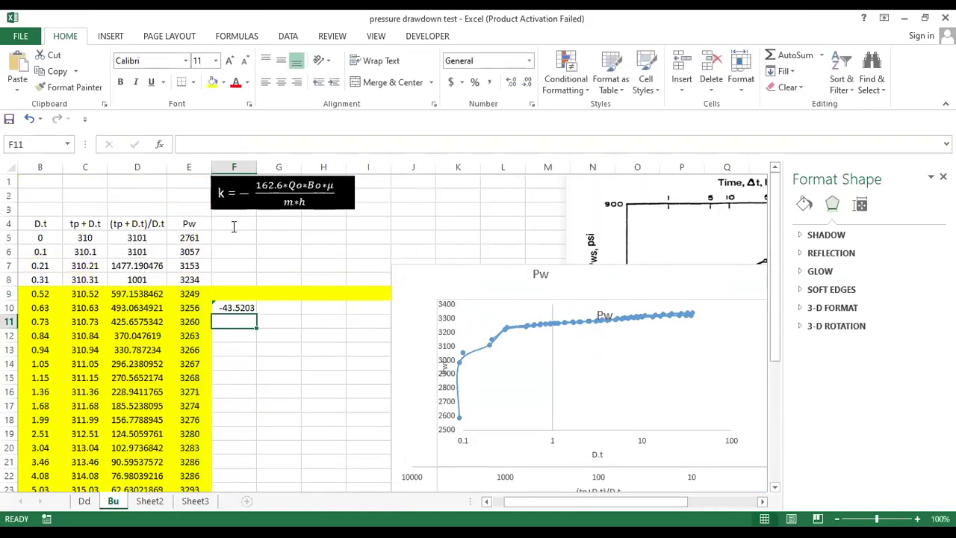
pyautogui.click(234, 226)
pyautogui.write('=')
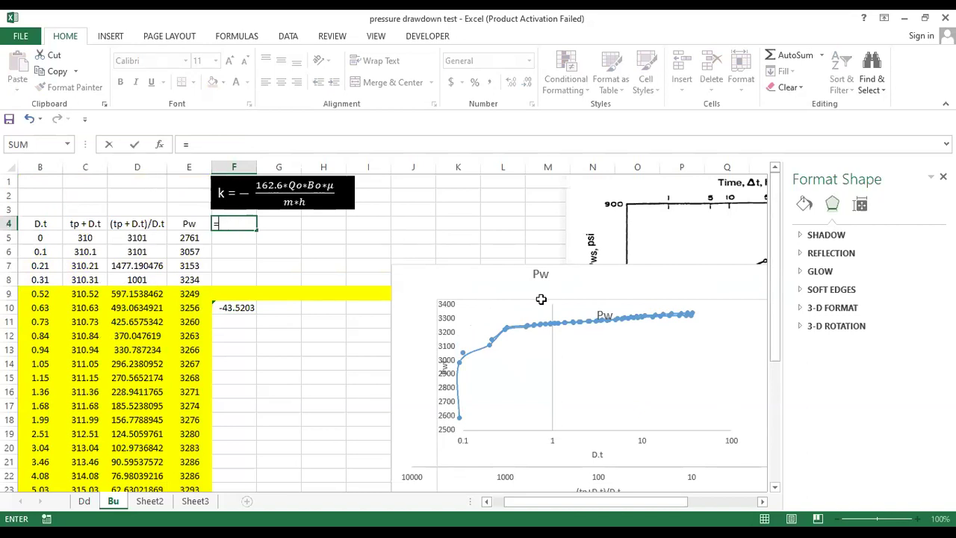
pyautogui.moveTo(639, 324); pyautogui.dragTo(751, 376)
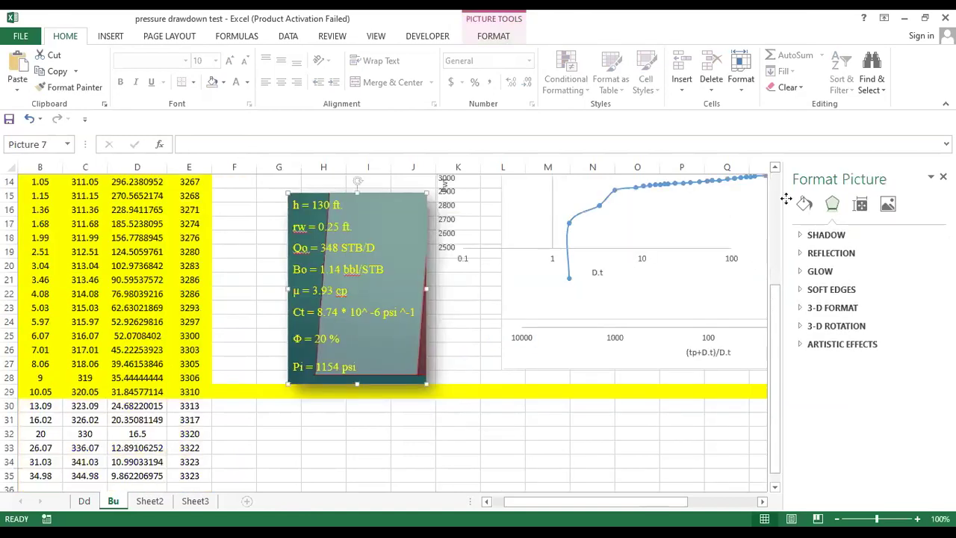
pyautogui.scroll(4, 482, 243)
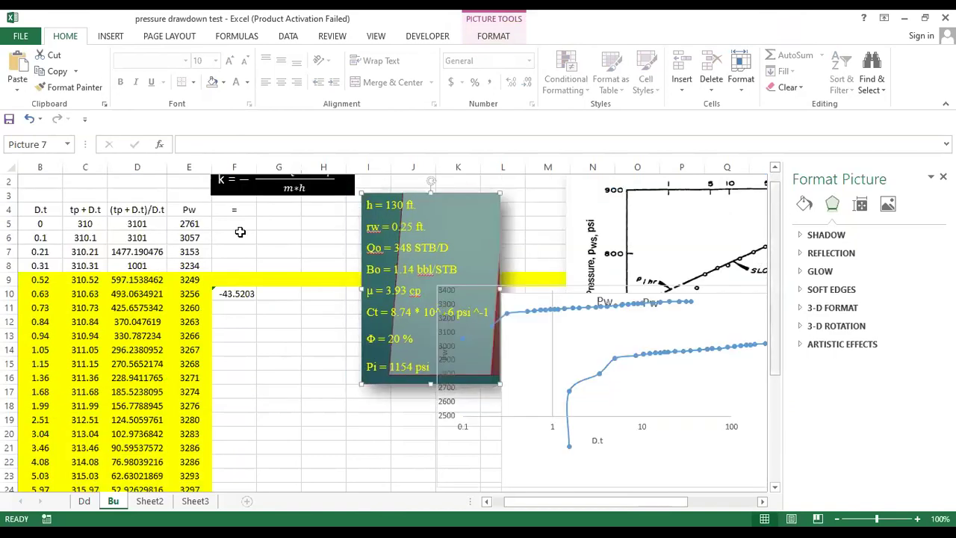
pyautogui.scroll(1, 242, 226)
# - Calculate the permeability k in F4 with the formula =-(162.6*348*1.14*3.93)/(F10*130)
pyautogui.doubleClick(242, 226)
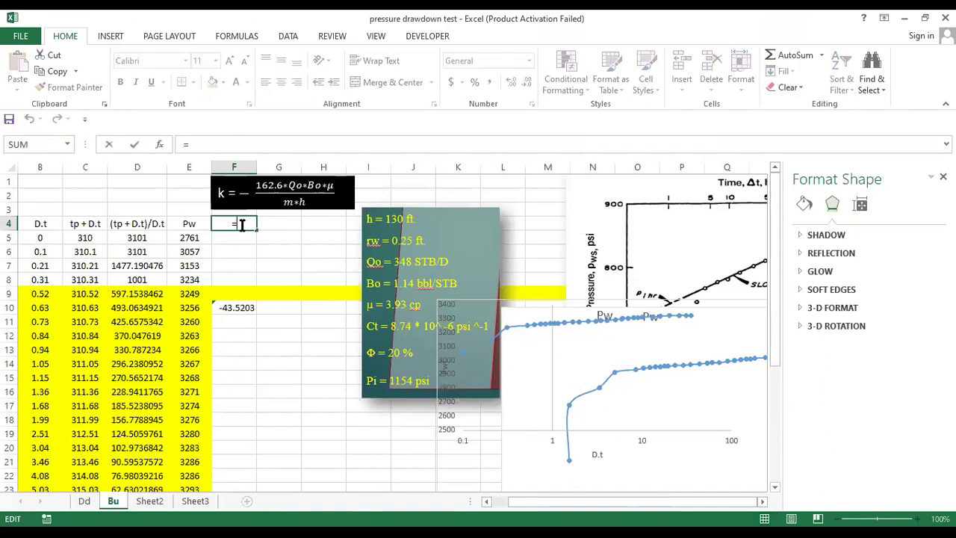
pyautogui.write('-(162.6*')
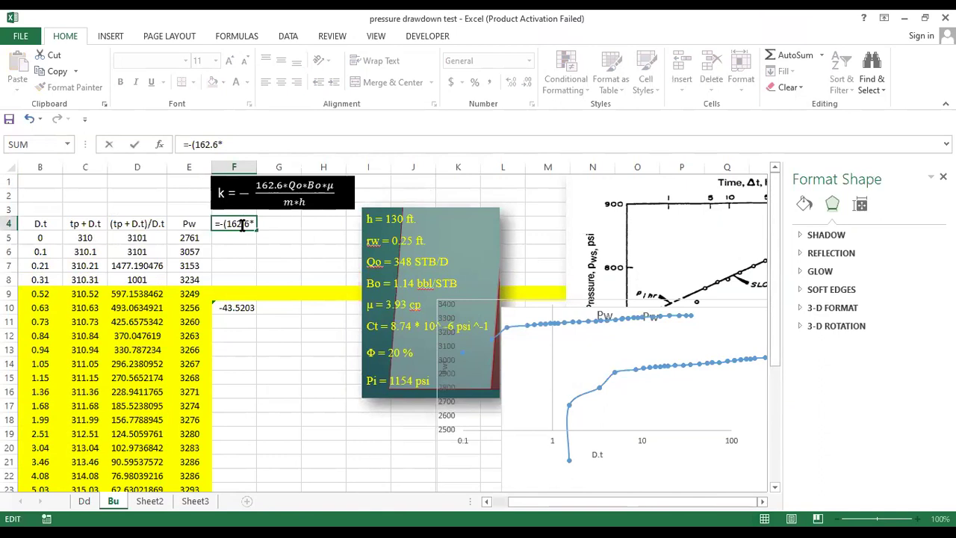
pyautogui.write('348*')
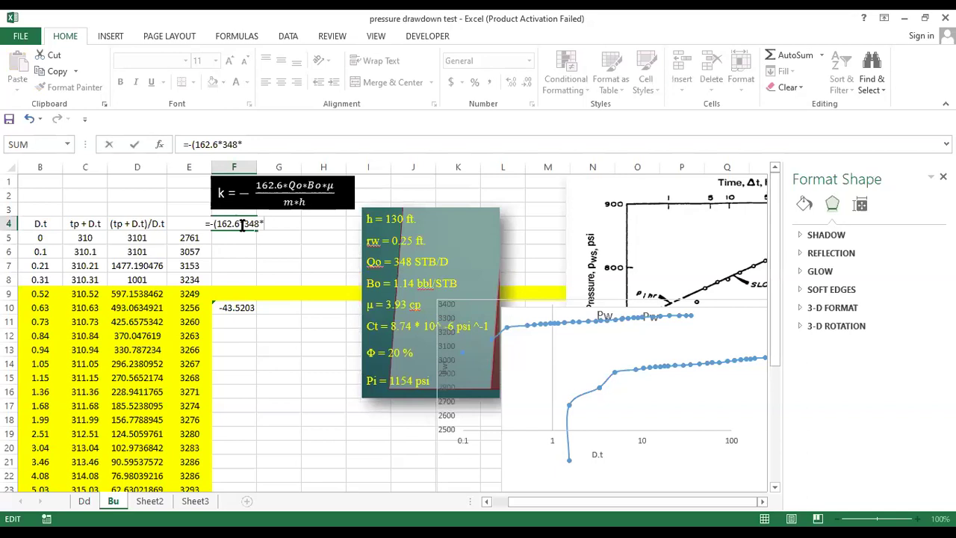
pyautogui.write('1.14*')
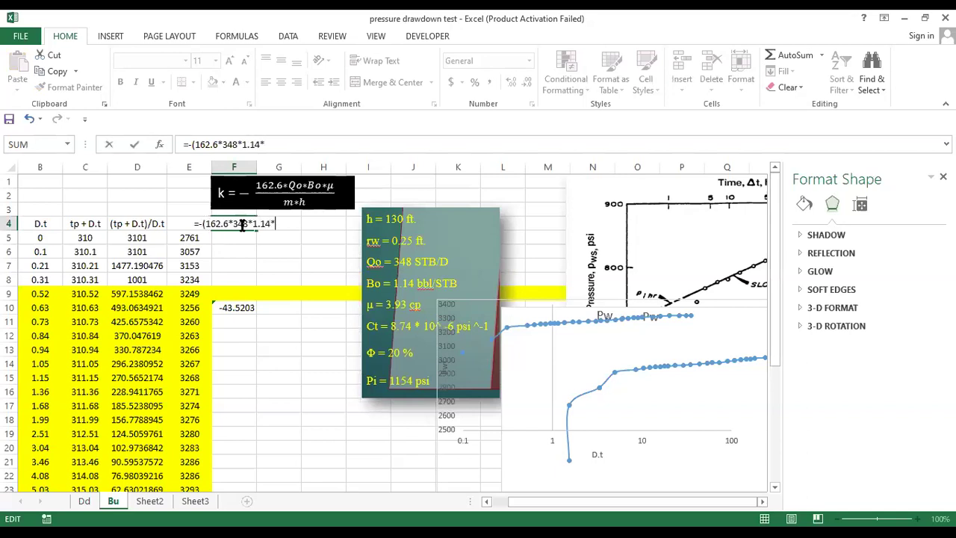
pyautogui.write('3.93)/(')
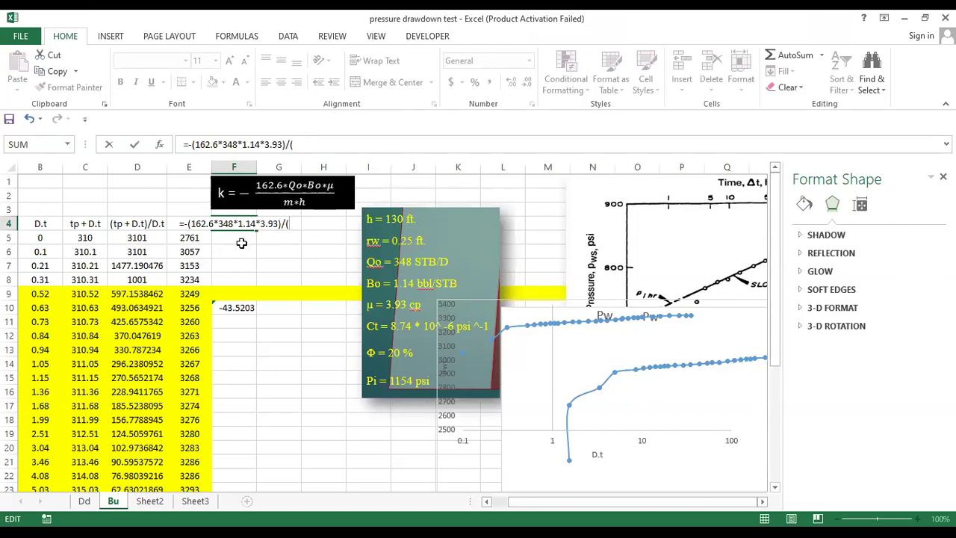
pyautogui.click(234, 308)
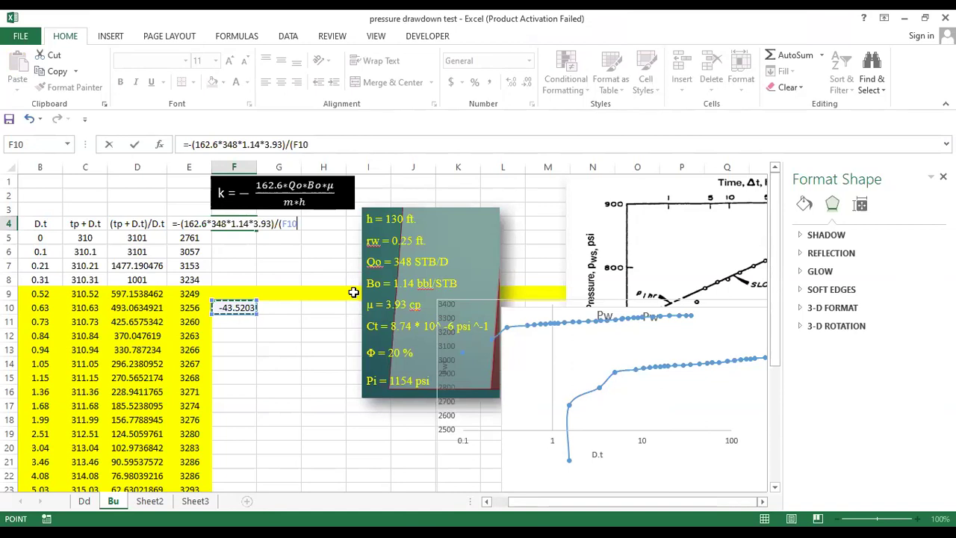
pyautogui.write('*')
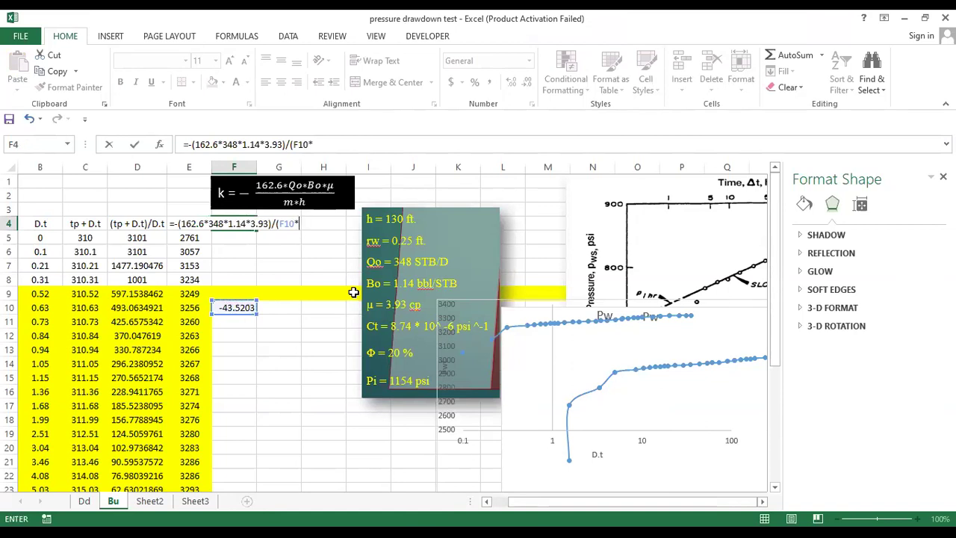
pyautogui.write('130')
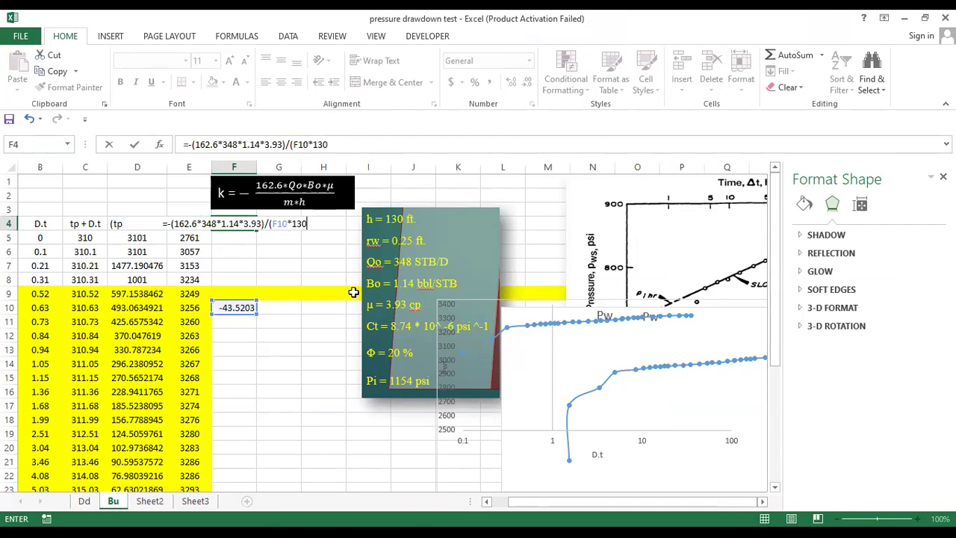
pyautogui.write(')')
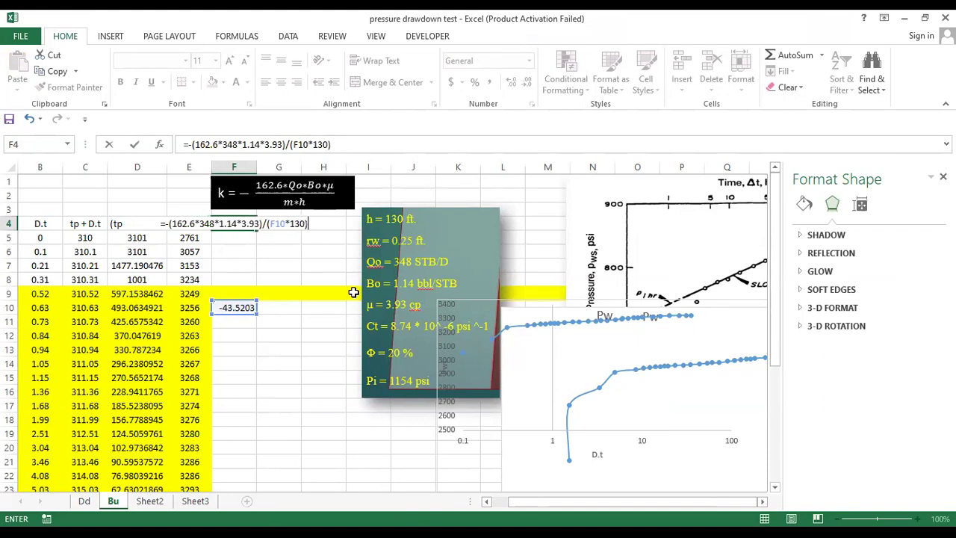
pyautogui.press('Return')
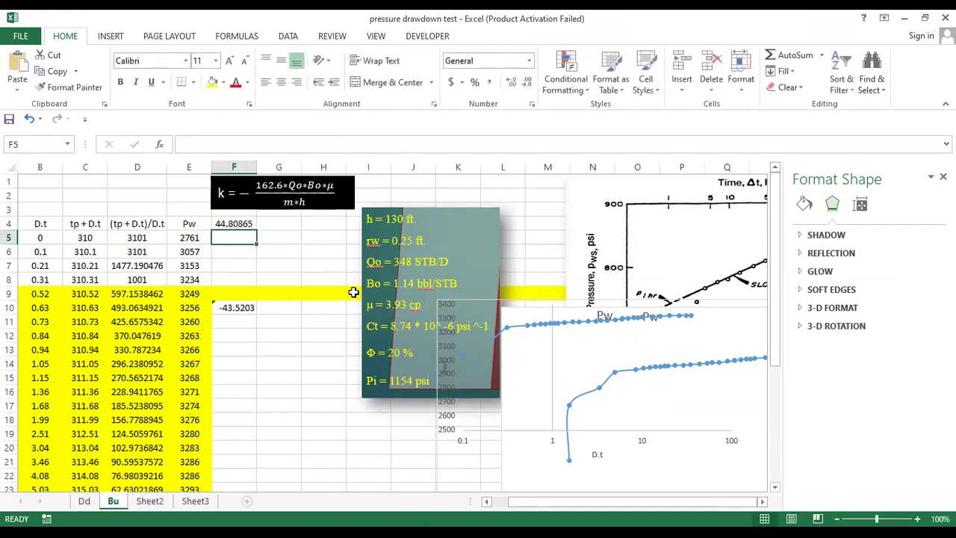